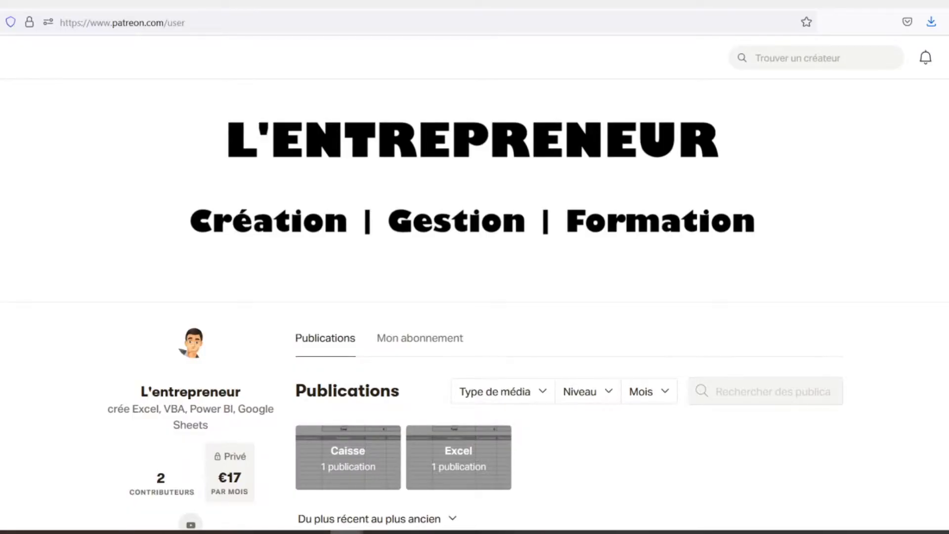
Examine the creator's Patreon publications, including the Feuilles de caisse post and its attached caisse.xlsx file.
scroll(474, 296, down, 2)
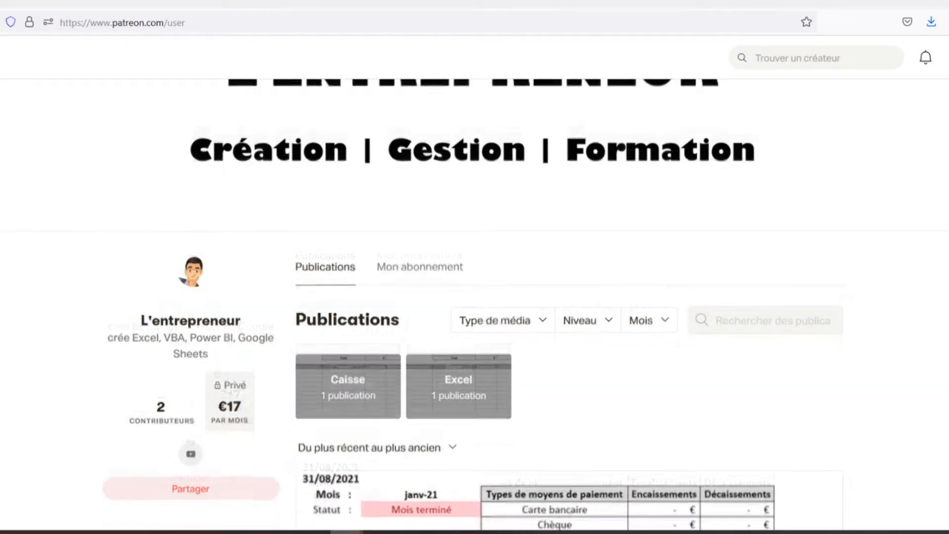
scroll(475, 296, down, 2)
scroll(475, 296, down, 2)
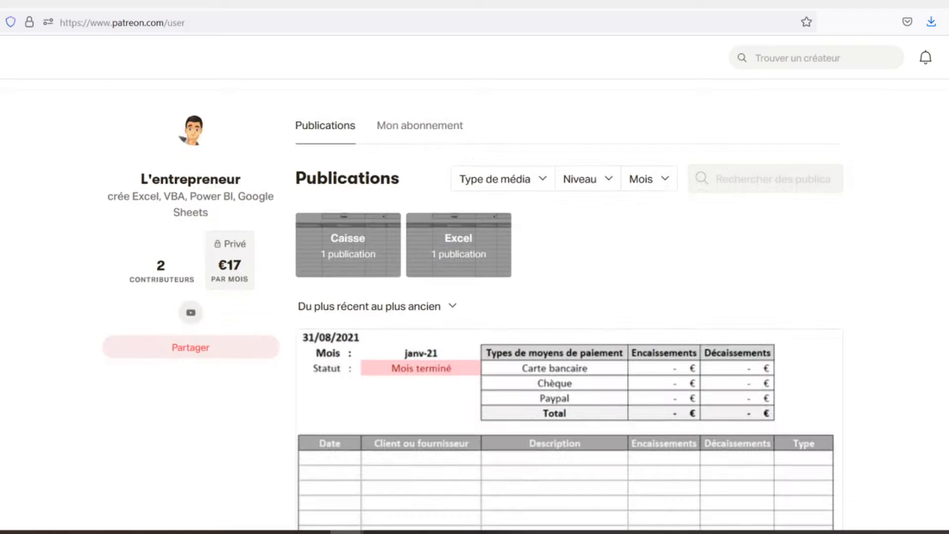
scroll(475, 296, down, 2)
scroll(475, 297, down, 2)
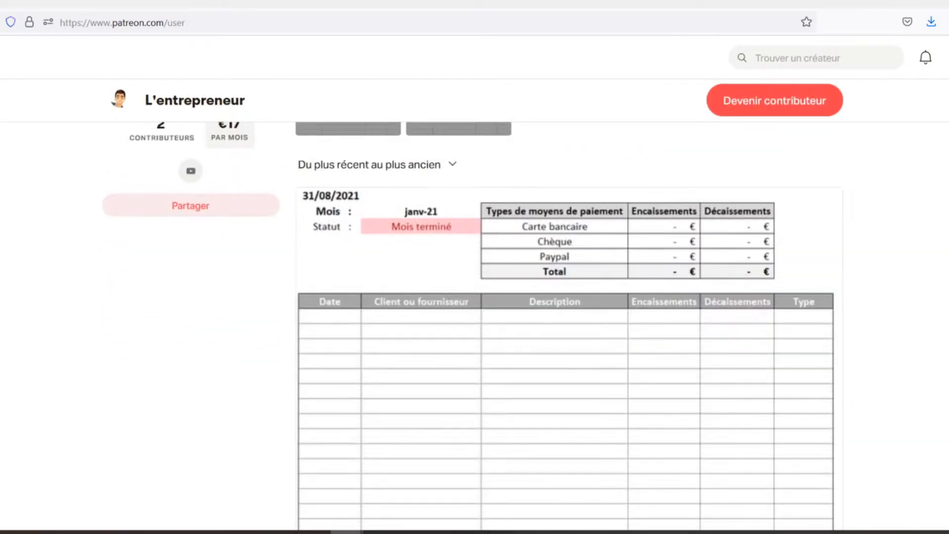
scroll(474, 297, down, 2)
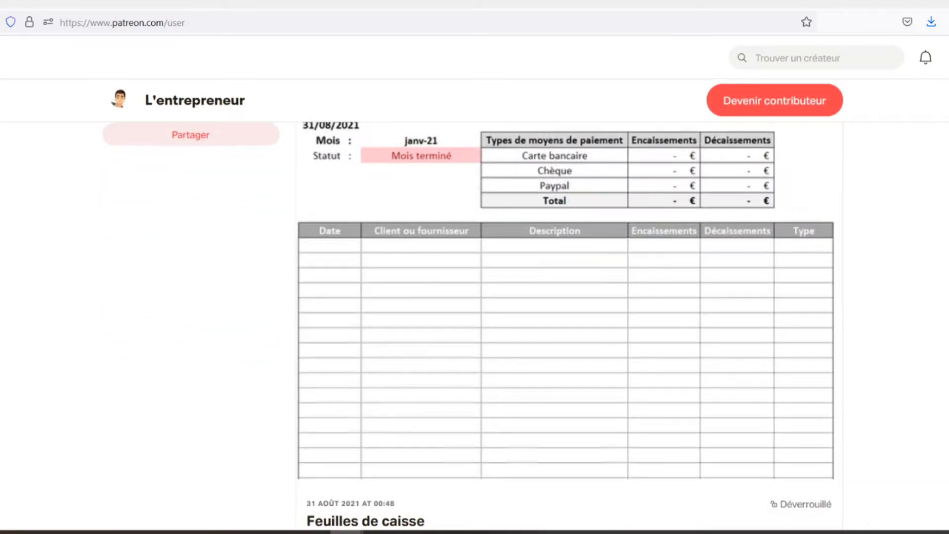
scroll(475, 296, down, 2)
scroll(474, 296, down, 2)
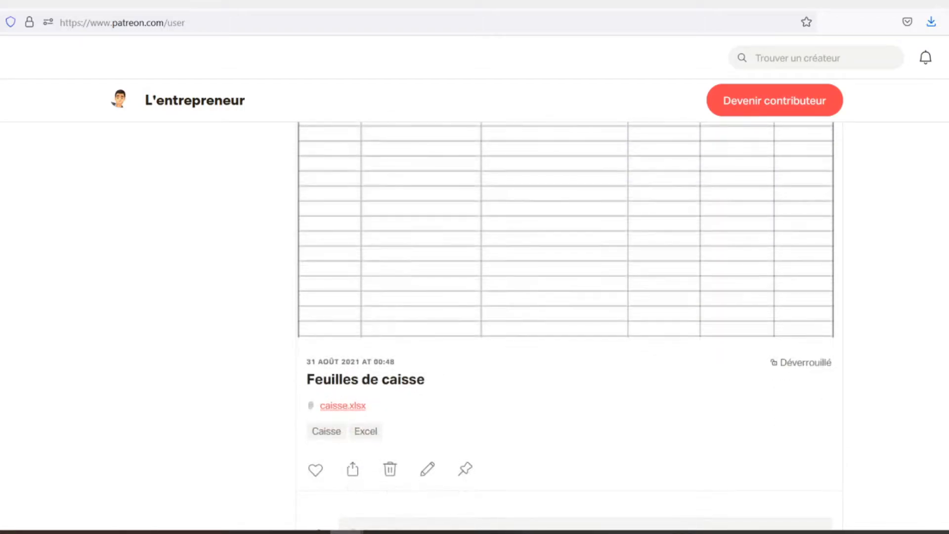
scroll(475, 296, down, 2)
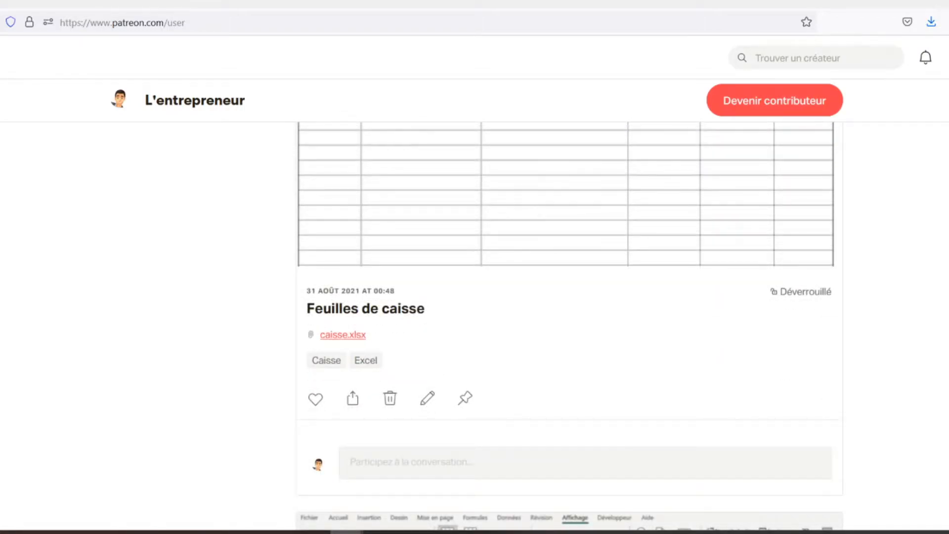
scroll(475, 296, down, 2)
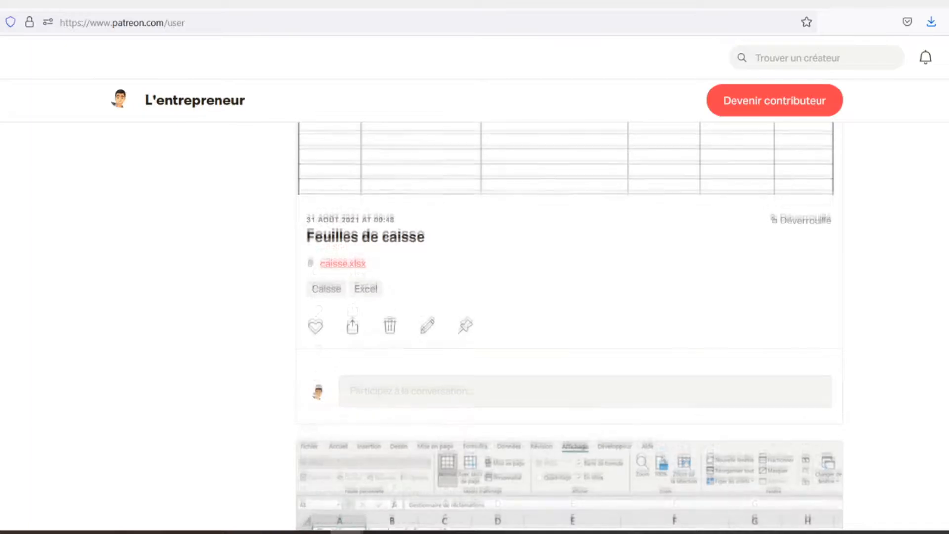
scroll(475, 297, down, 2)
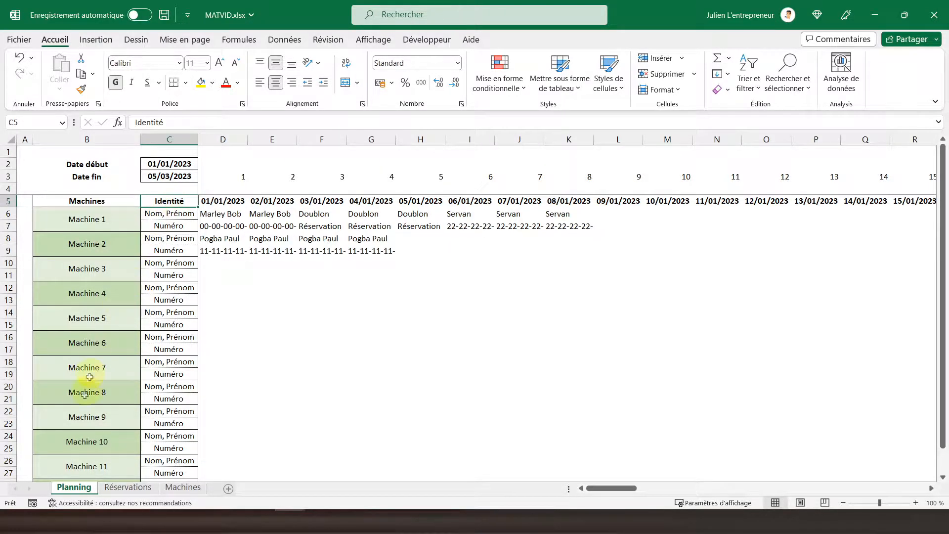
Delete the series of numbers 1 to 100 above the date headers, from D3 through CY3.
click(214, 178)
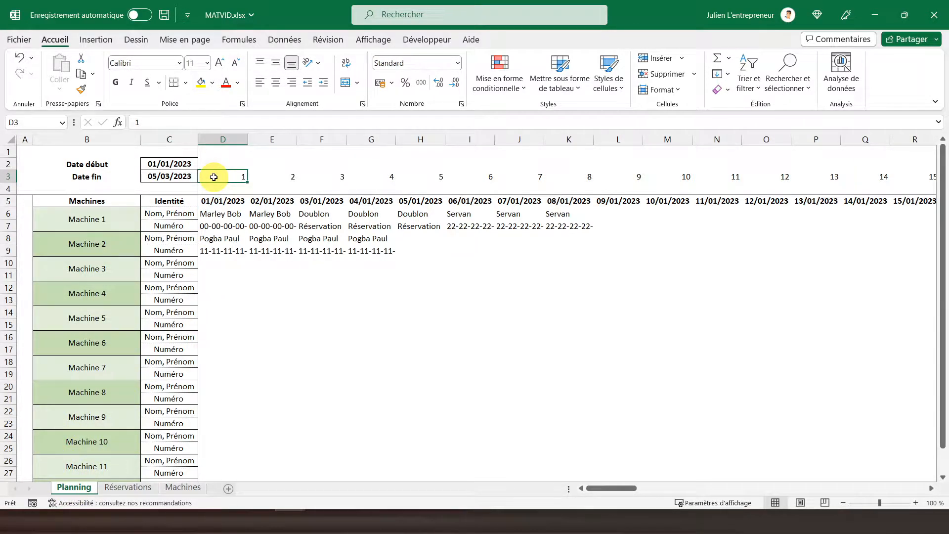
key(ctrl+shift+Right)
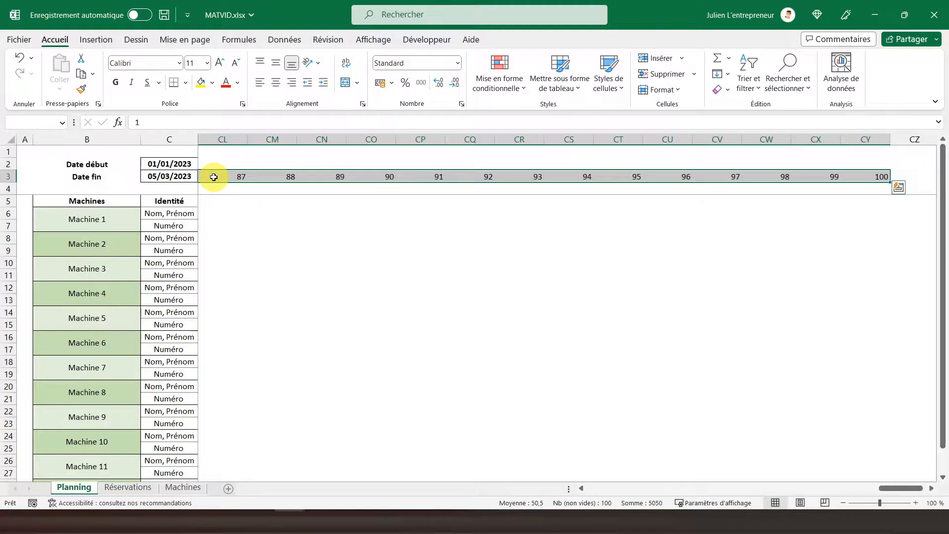
key(Delete)
key(Left)
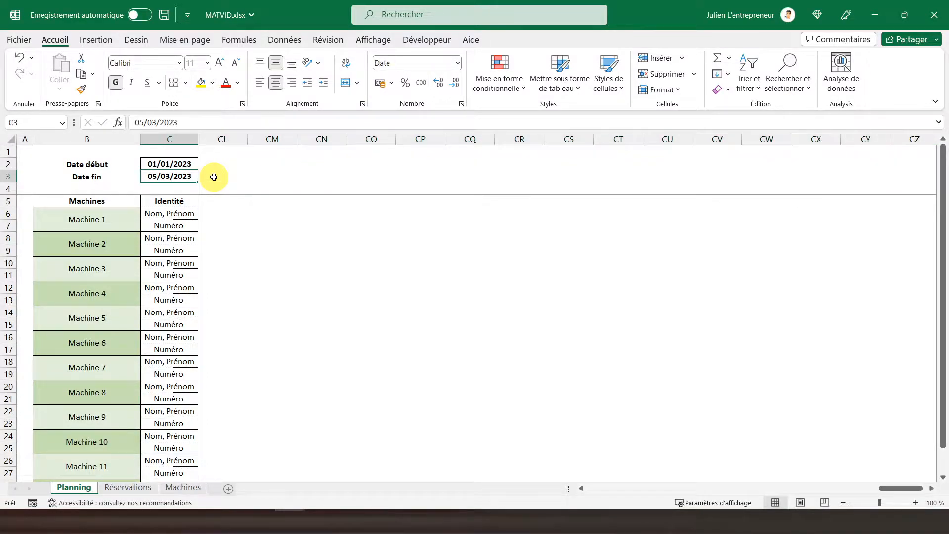
key(Left)
key(Right)
key(Right)
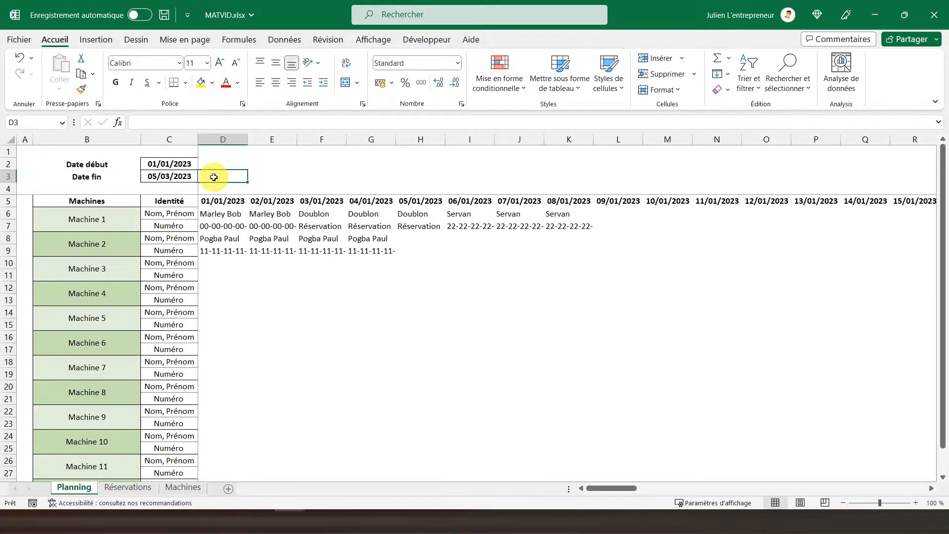
Set the width of column D in the Planning sheet to 13.
click(221, 202)
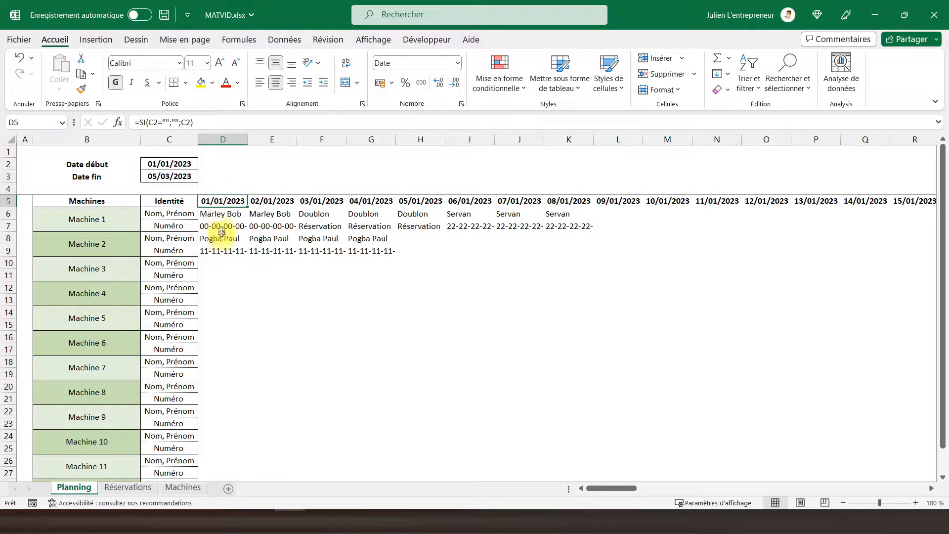
click(222, 229)
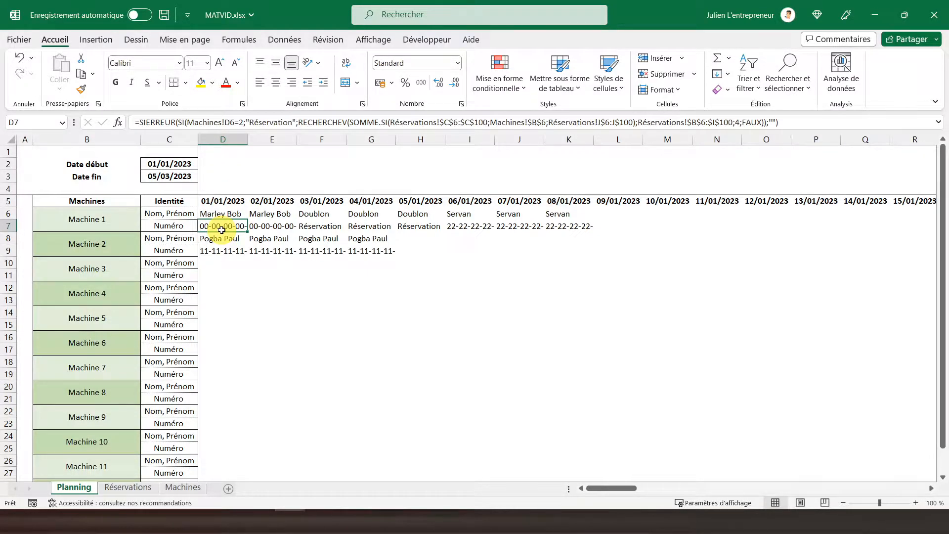
right_click(223, 139)
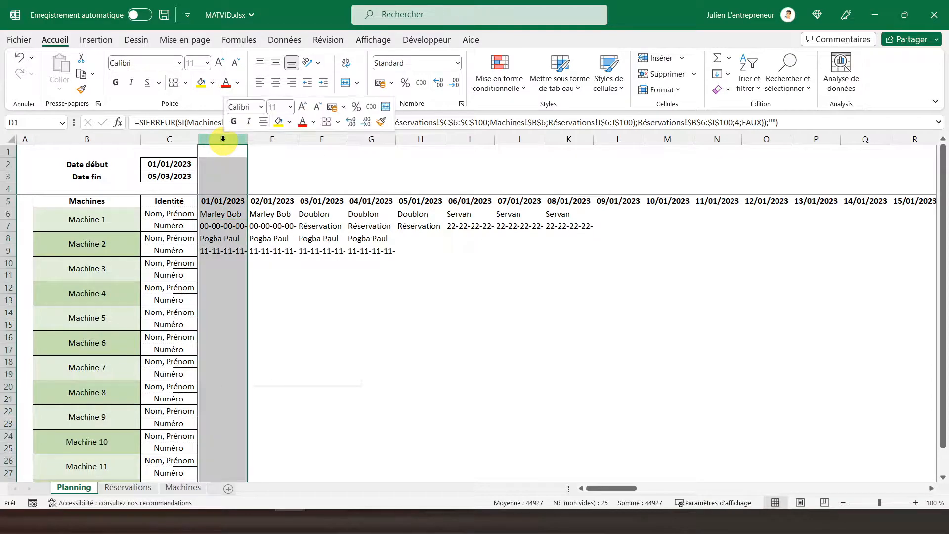
click(259, 342)
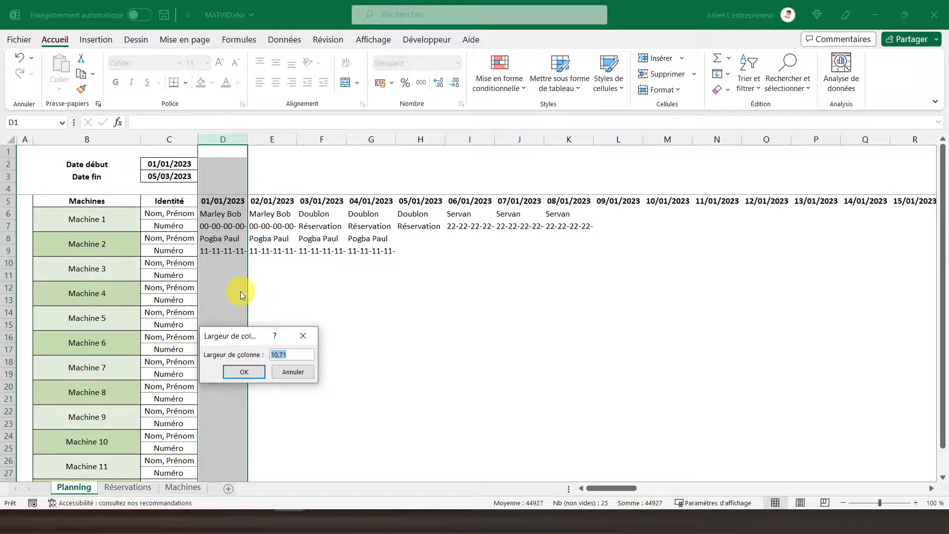
text(13)
key(Return)
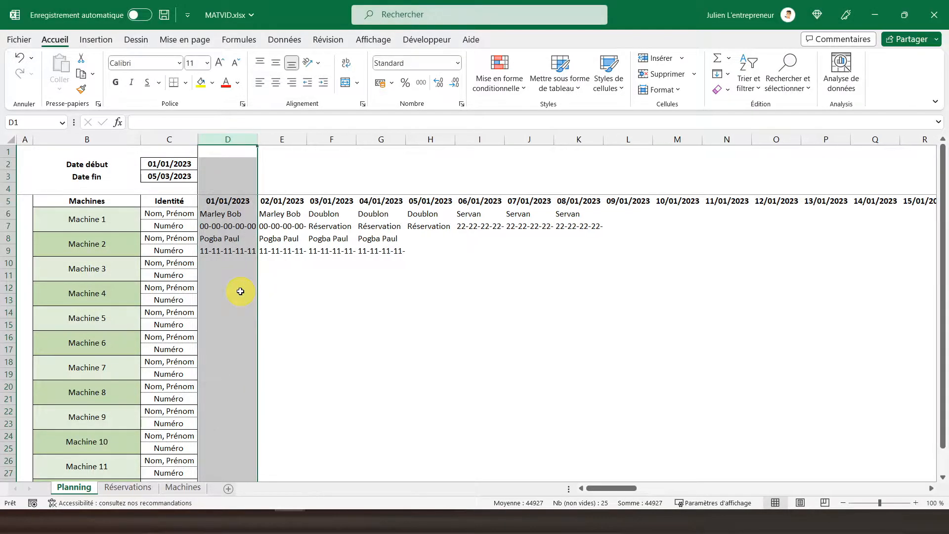
click(232, 263)
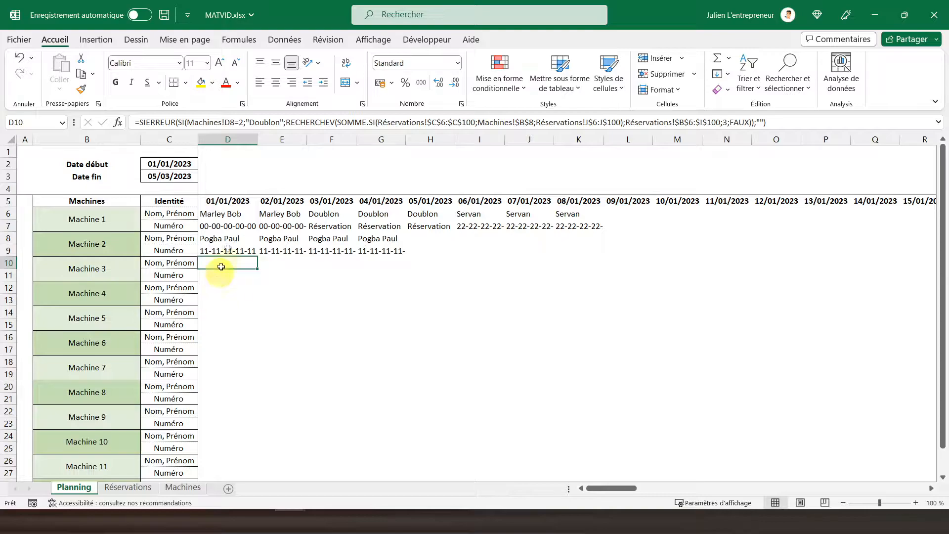
Set the width of all columns from D to the end of the Planning sheet to 13.
click(222, 140)
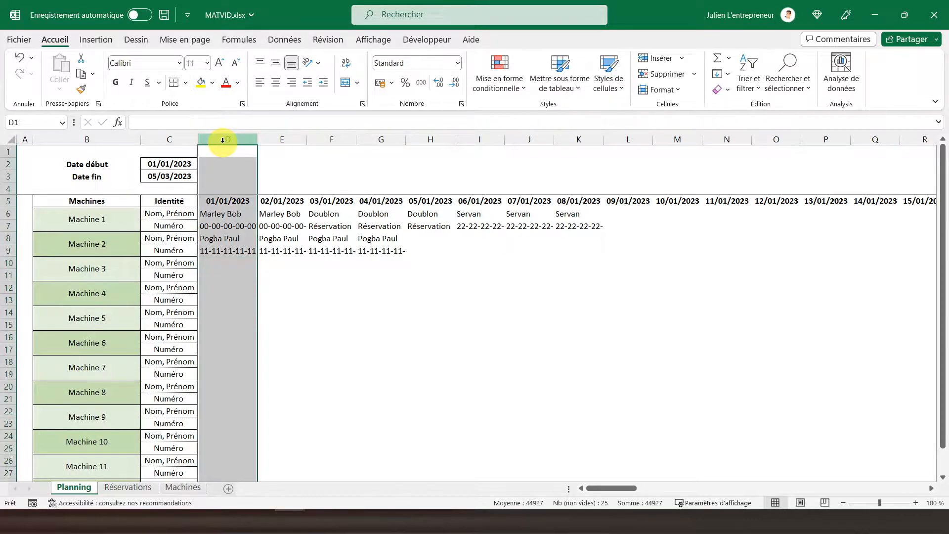
key(ctrl+shift+Right)
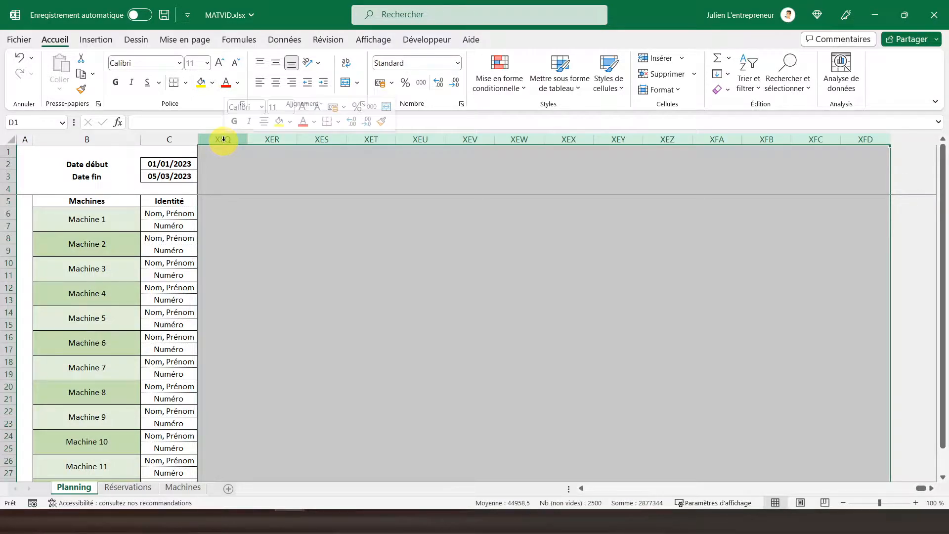
right_click(223, 139)
click(270, 340)
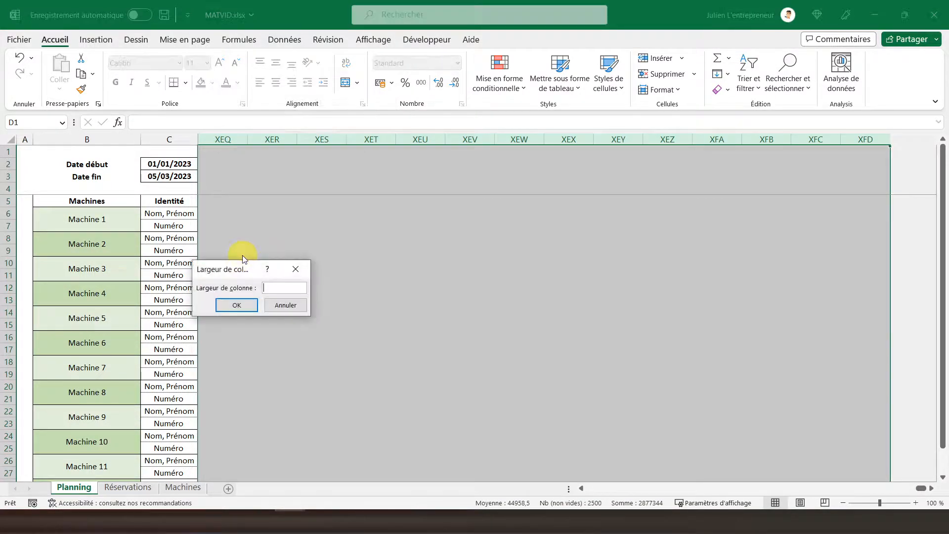
key(Return)
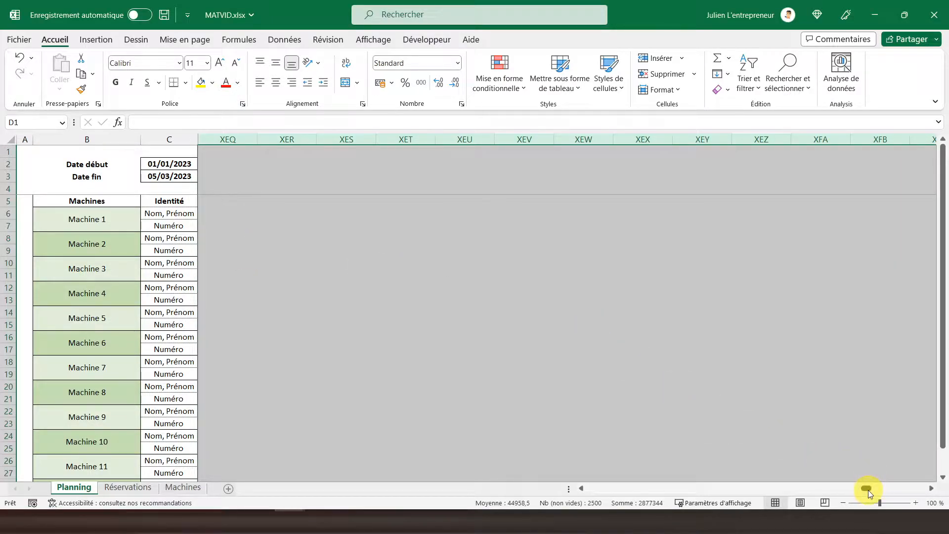
Center the contents of all columns from D onward both horizontally and vertically.
drag(868, 489, 538, 495)
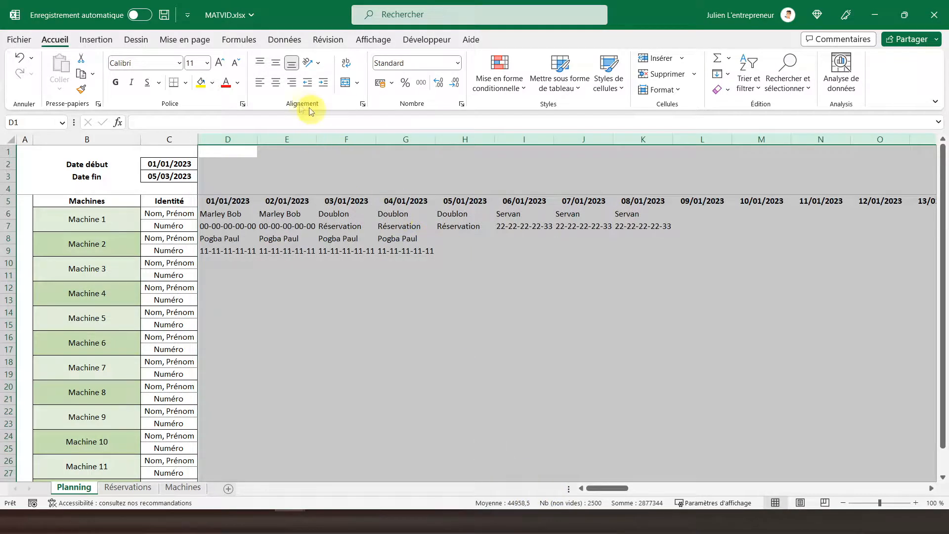
click(276, 82)
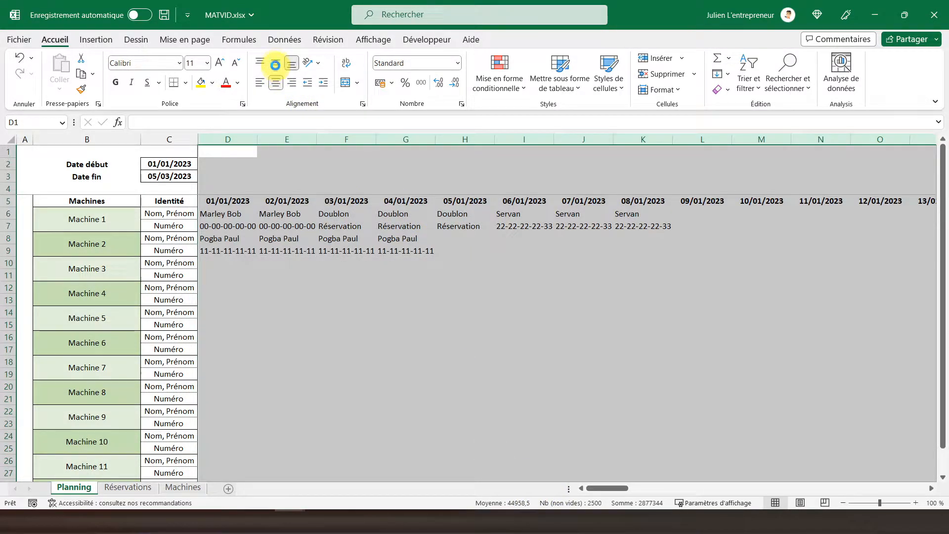
click(276, 64)
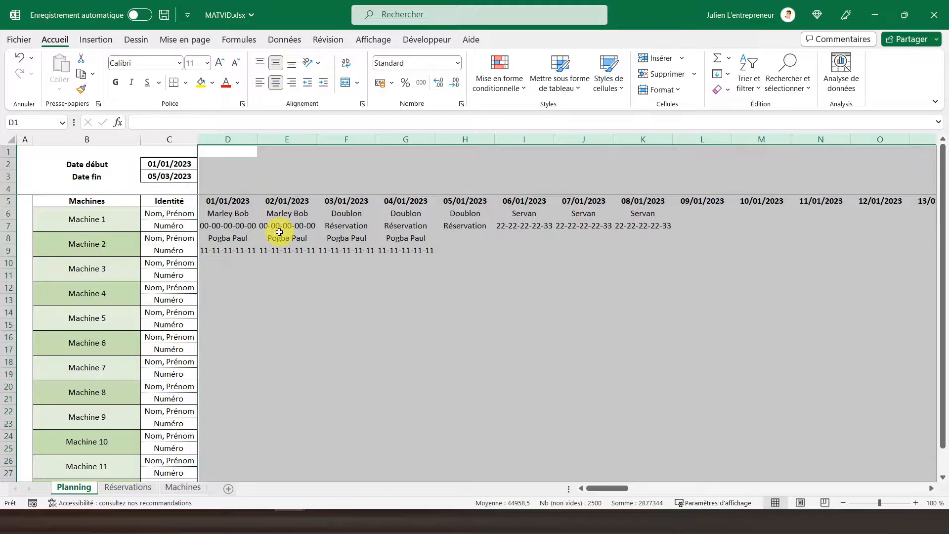
Widen all columns from D onward slightly more through the column width setting.
right_click(240, 140)
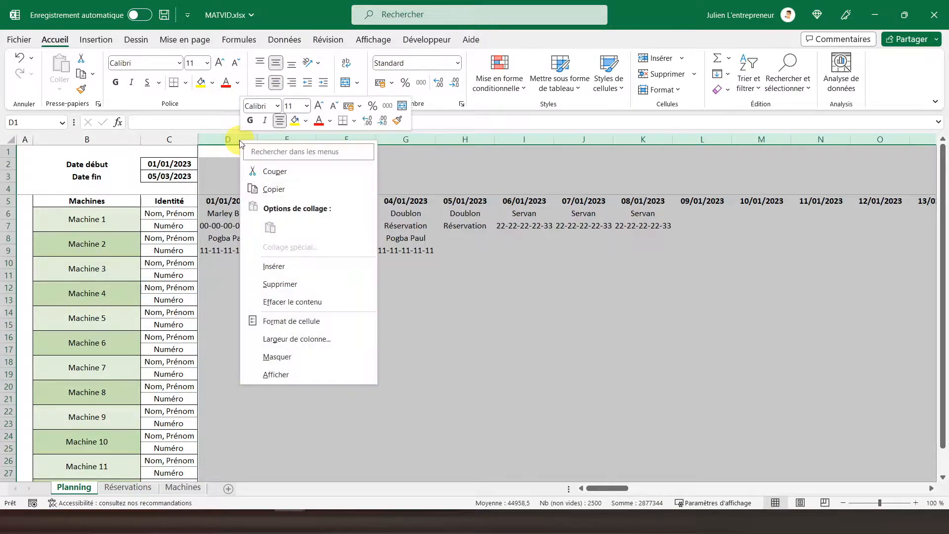
click(287, 341)
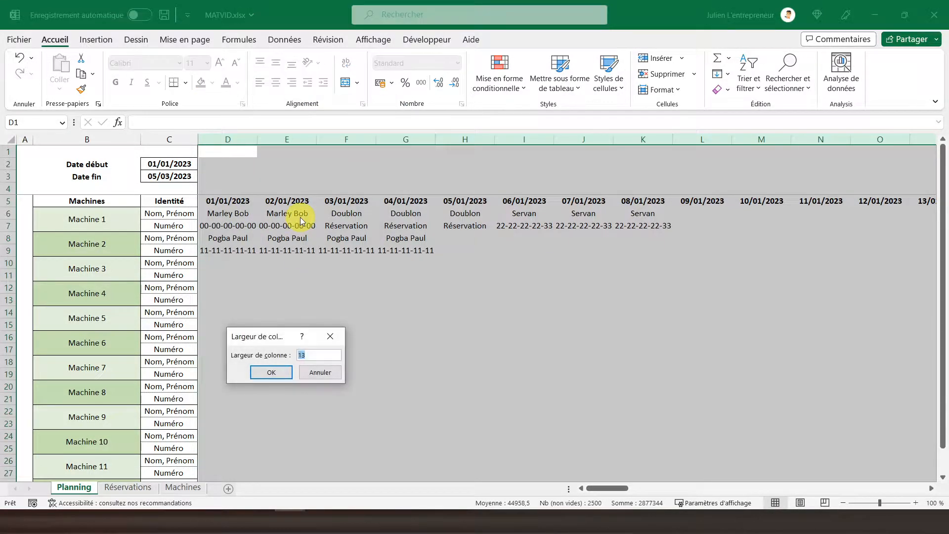
text(13)
key(Return)
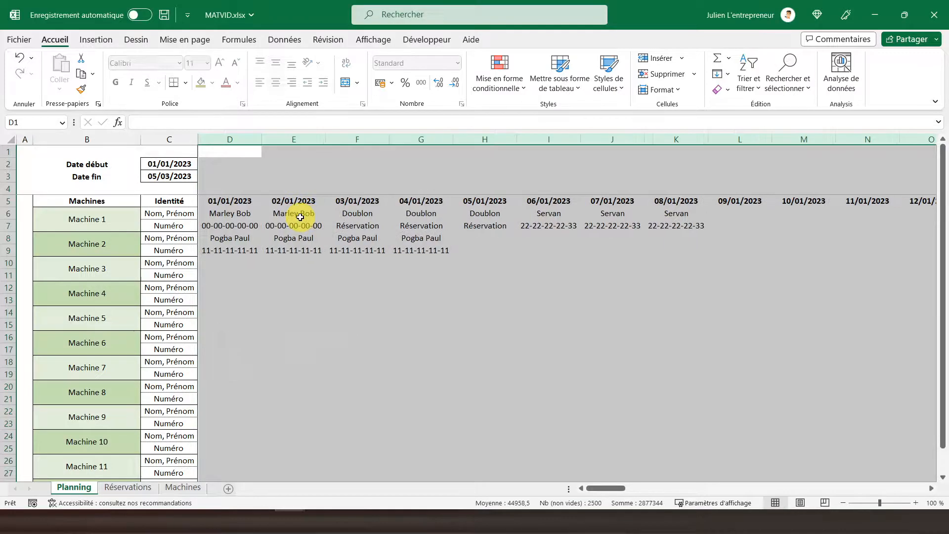
click(233, 249)
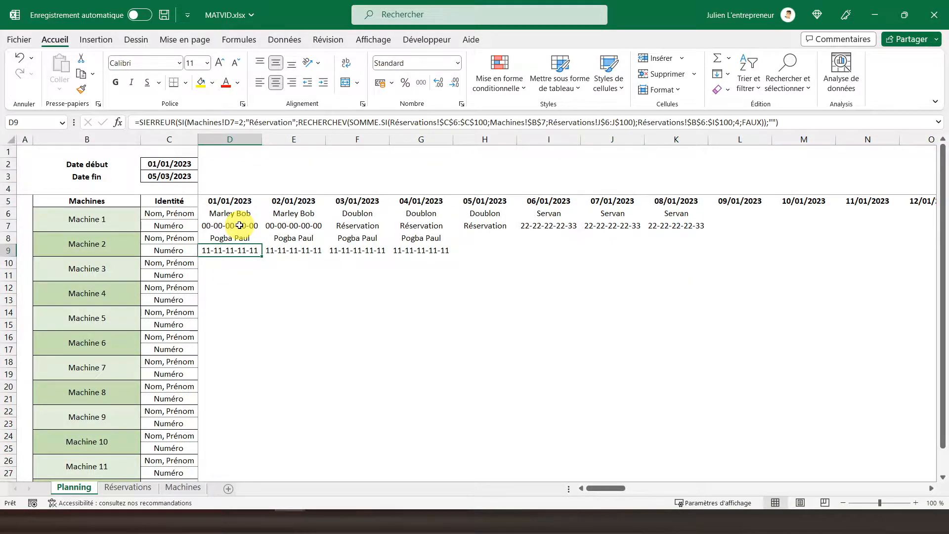
Select the planning grid from D5 down to the last Machine 12 row and across to column CY (D5:CY29).
click(218, 201)
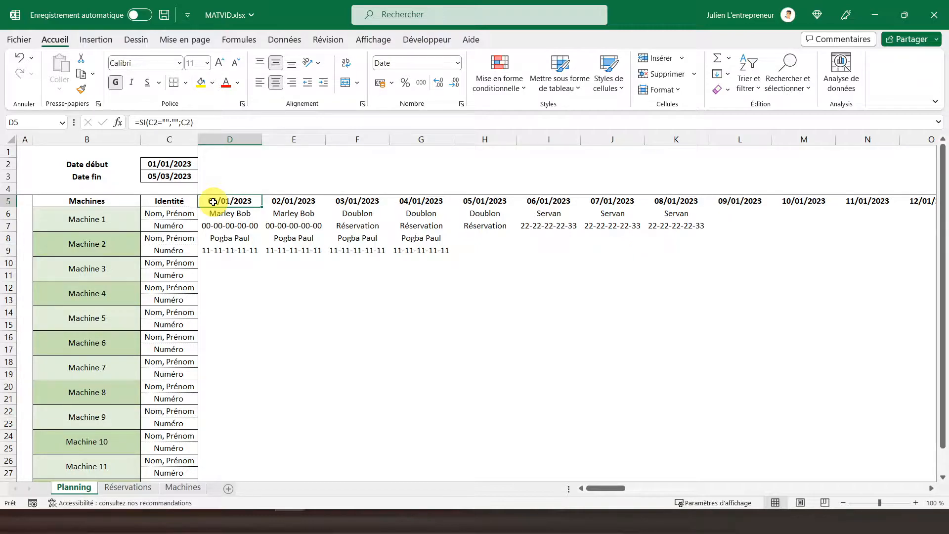
key(shift+Down)
key(shift+Down)
key(shift+Down)
key(shift+Down)
key(shift+Down)
key(shift+Down)
key(shift+Down)
key(shift+Down)
key(shift+Down)
key(shift+Down)
key(shift+Down)
key(shift+Down)
key(shift+Down)
key(shift+Down)
key(shift+Down)
key(shift+Down)
key(shift+Down)
key(shift+Down)
key(shift+Down)
key(shift+Down)
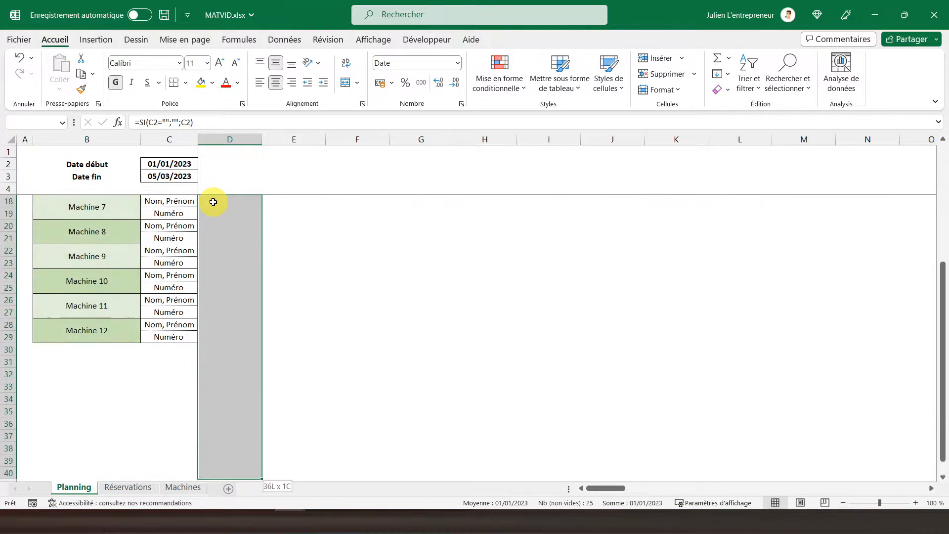
key(shift+Up)
key(shift+Up)
key(shift+Up)
key(shift+Up)
key(shift+Up)
key(shift+Up)
key(shift+Up)
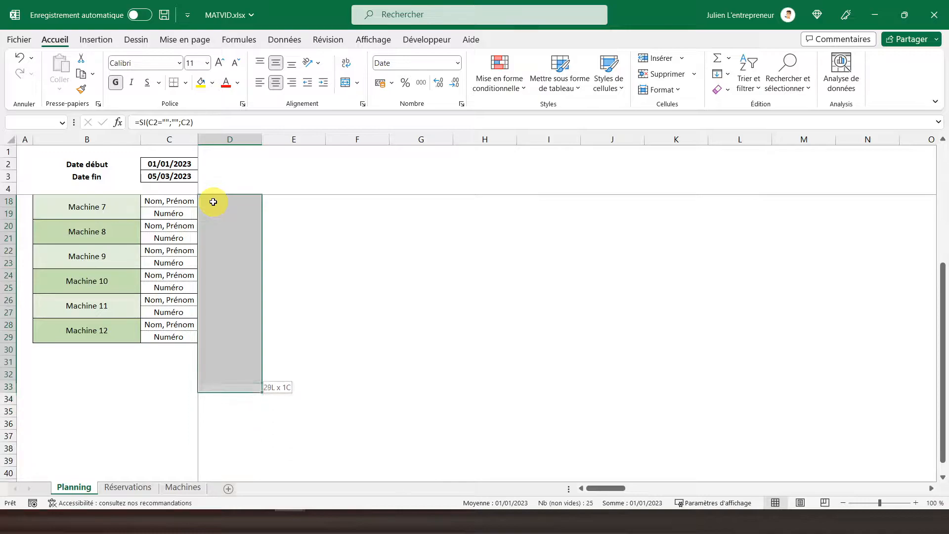
key(shift+Up)
key(shift+Up)
key(shift+Up)
key(shift+Up)
key(ctrl+shift+Right)
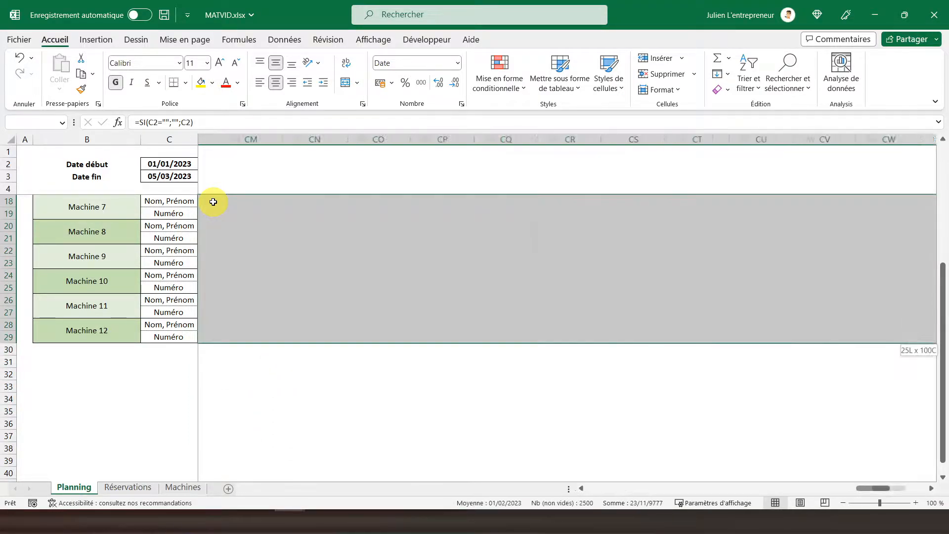
scroll(244, 271, up, 4)
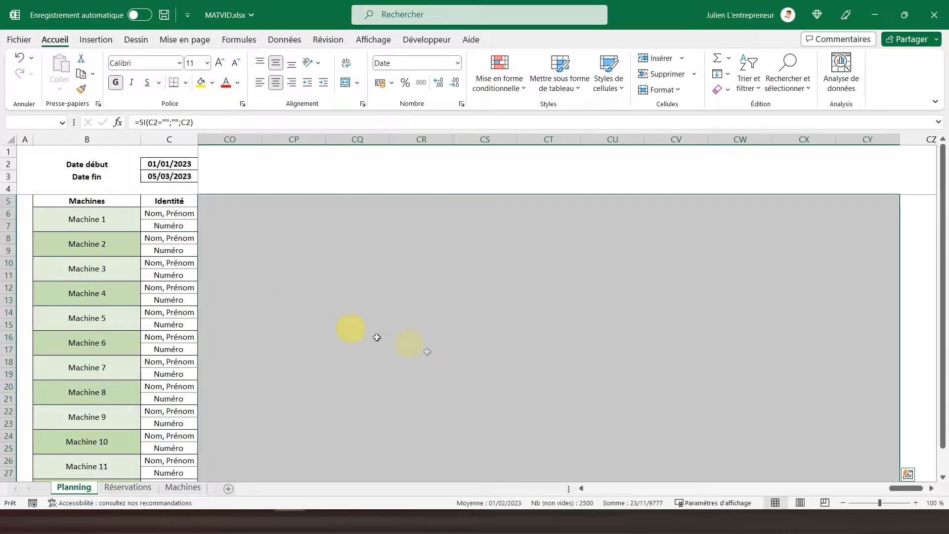
drag(908, 489, 535, 485)
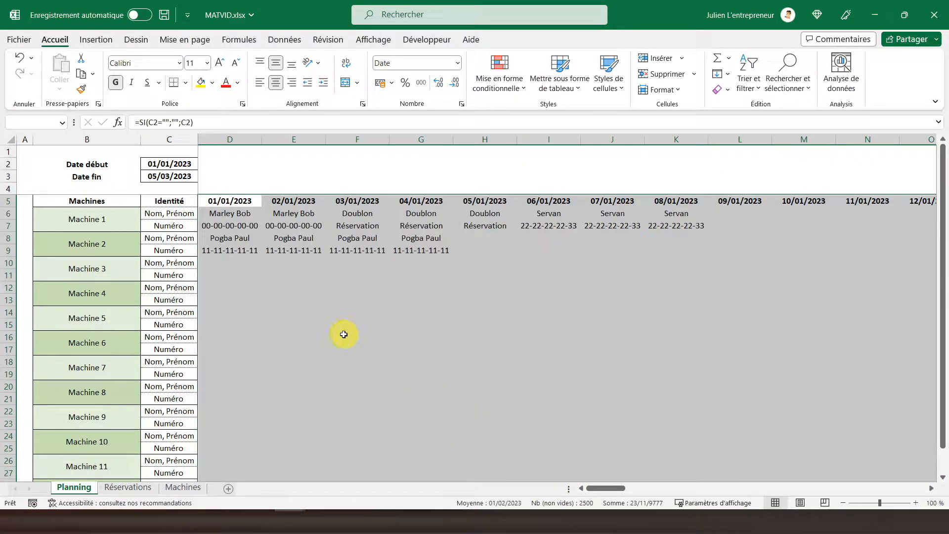
Create a formula-based conditional formatting rule for the selected grid with the formula =D$5<>"".
click(499, 82)
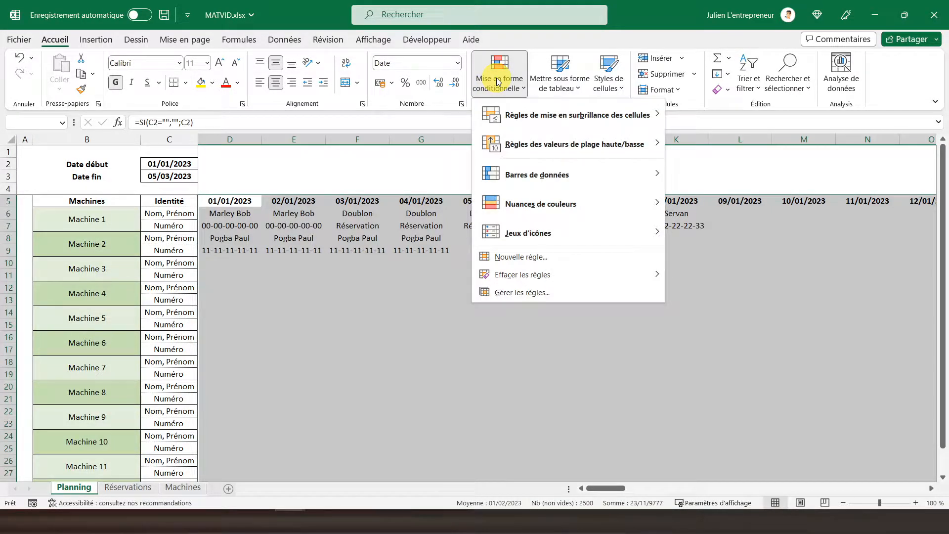
click(522, 256)
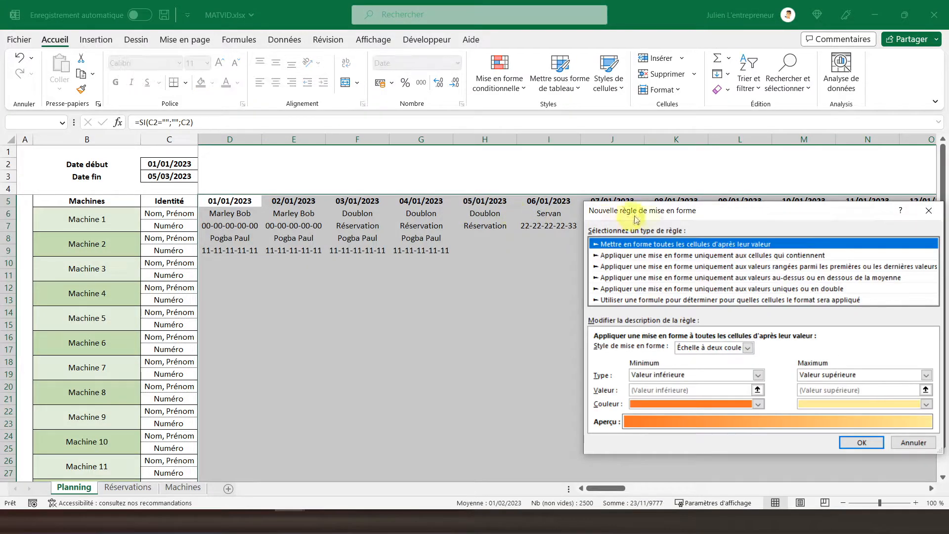
drag(717, 219, 375, 148)
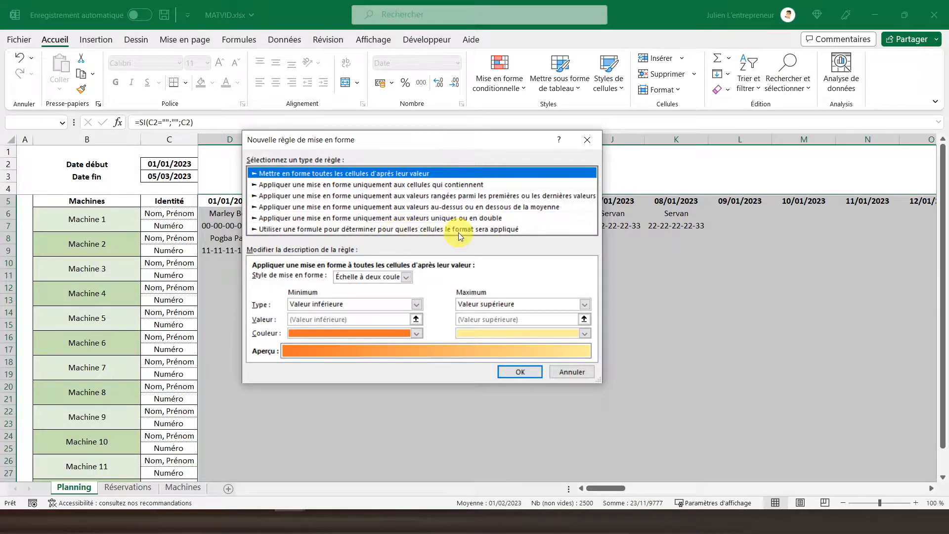
click(488, 230)
drag(406, 144, 574, 170)
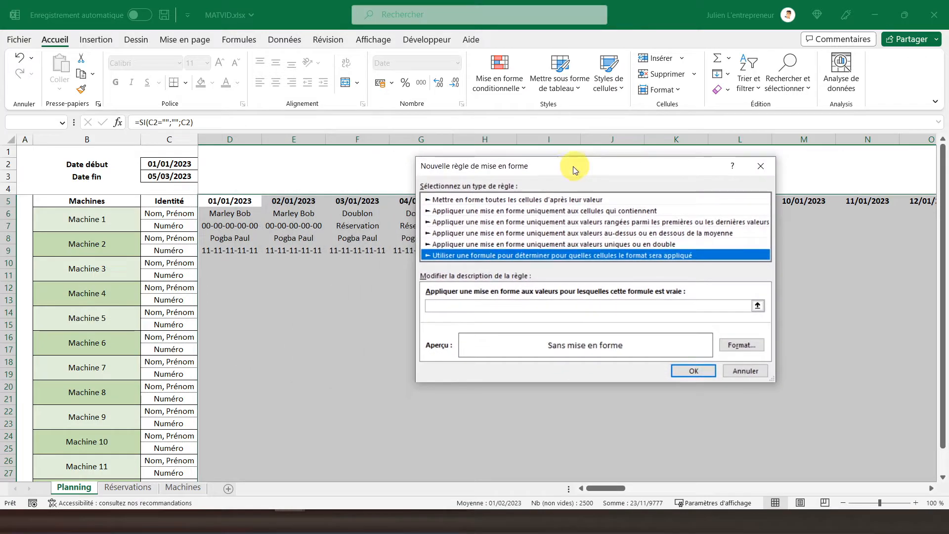
click(453, 303)
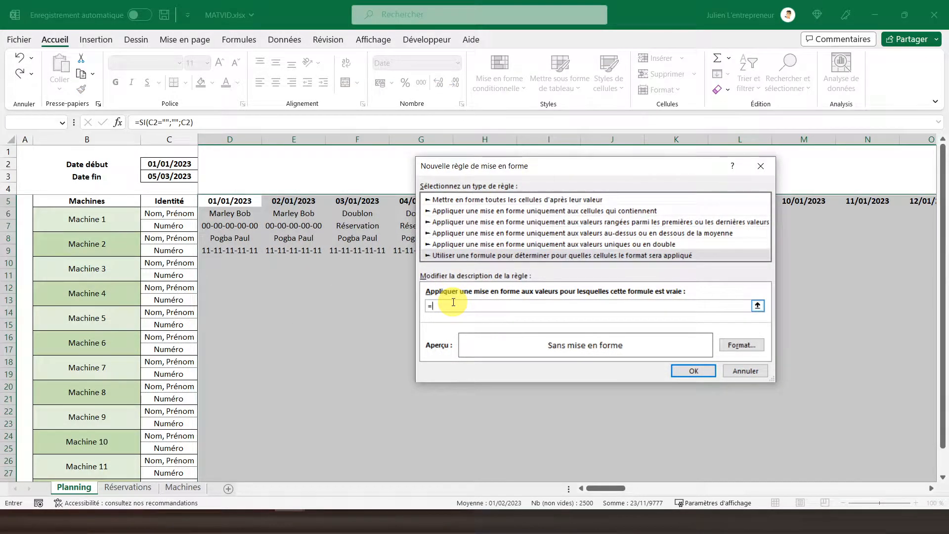
click(227, 200)
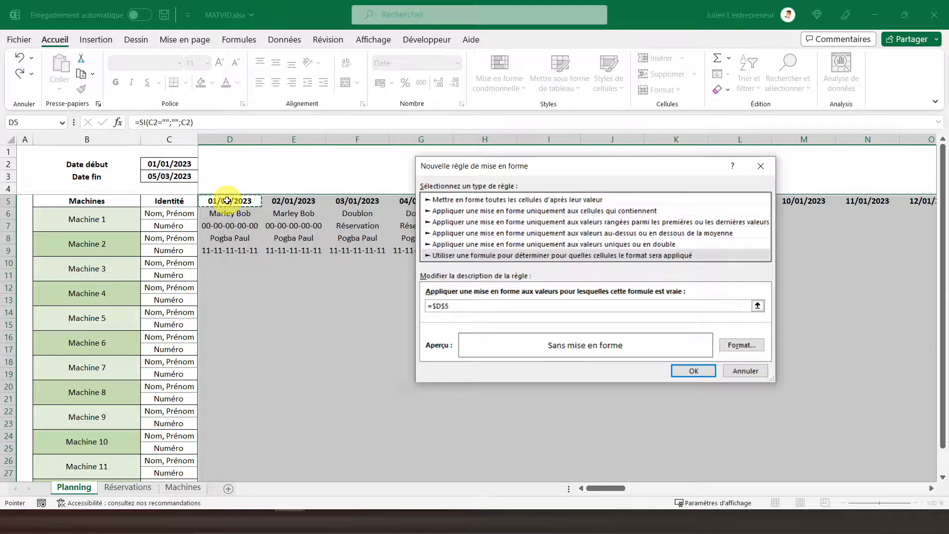
click(438, 306)
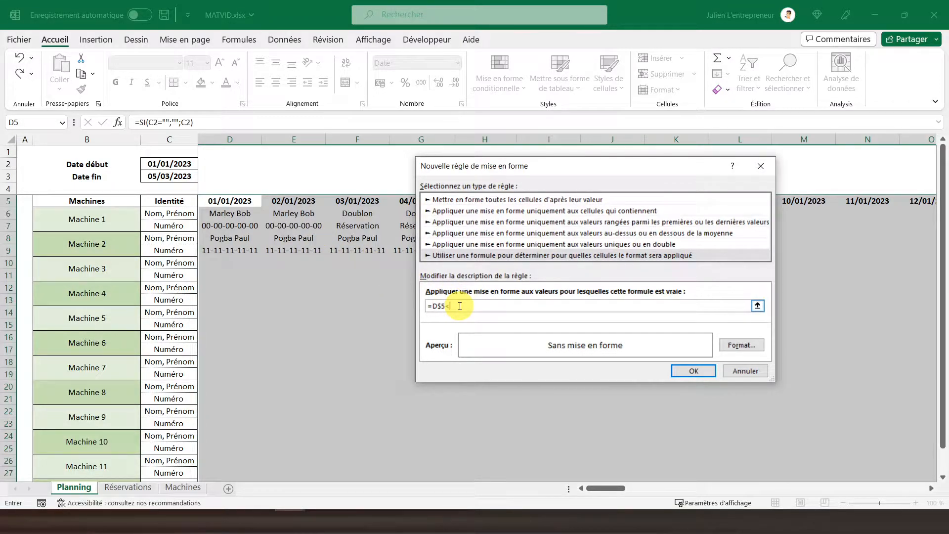
text(<>")
Give the formula rule an outline border as its format and apply it to the grid.
click(737, 350)
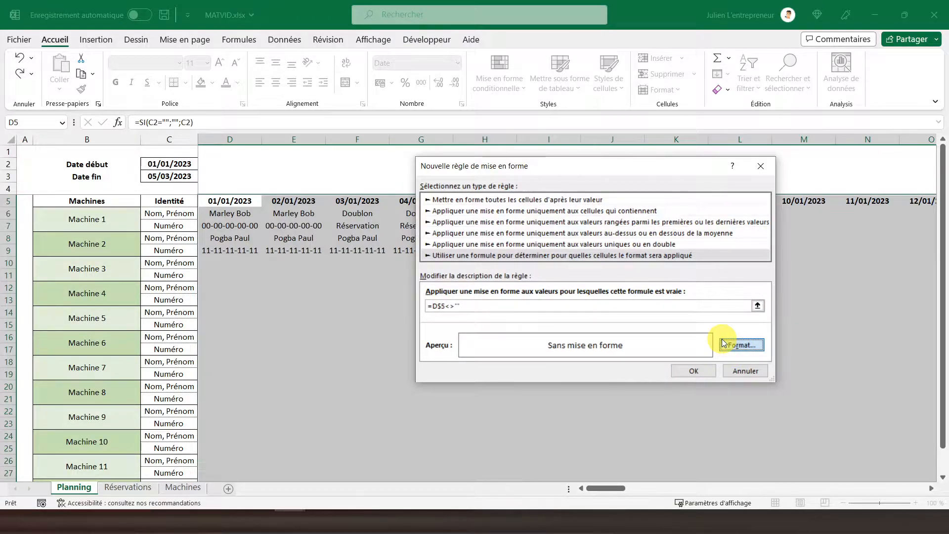
click(739, 347)
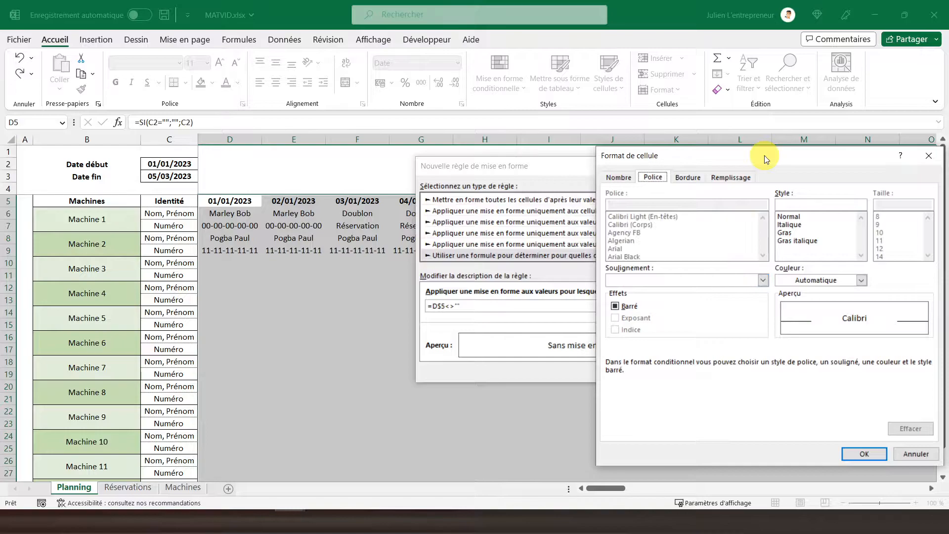
drag(763, 155, 480, 122)
click(401, 145)
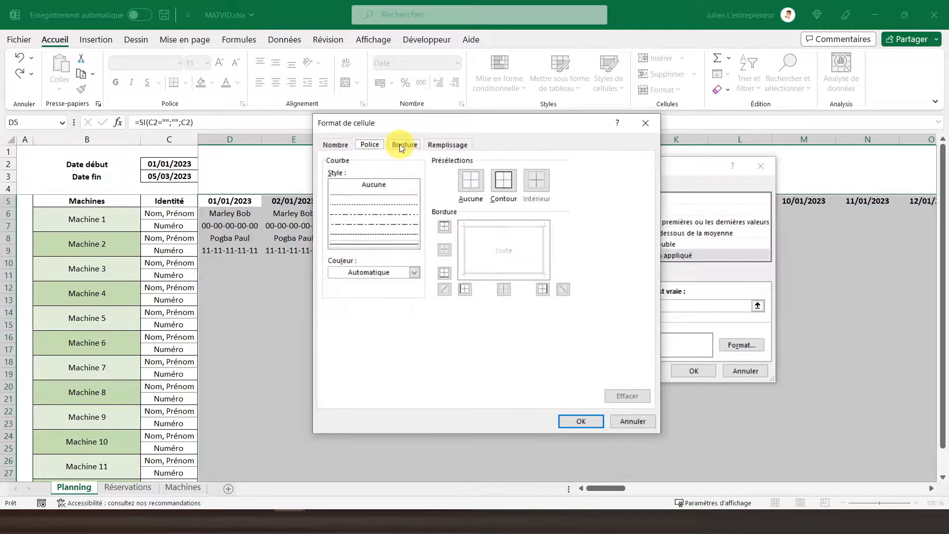
click(505, 181)
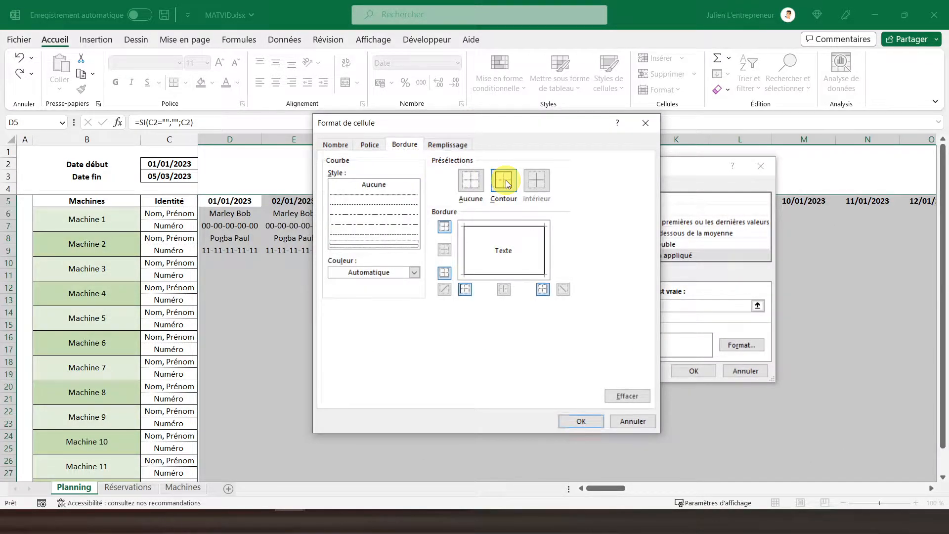
click(581, 422)
click(692, 371)
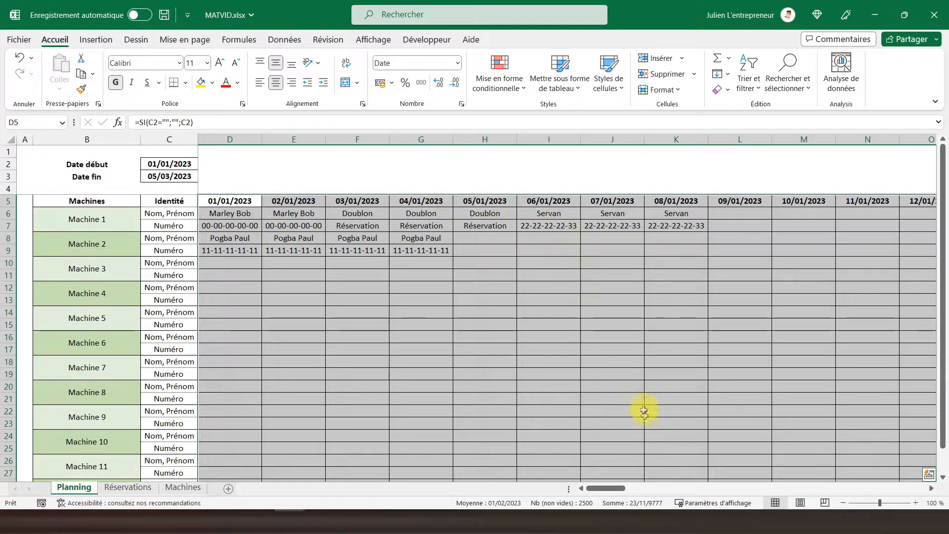
Create another conditional formatting rule on the grid for cells with specific text containing "Doublon".
drag(600, 487, 513, 476)
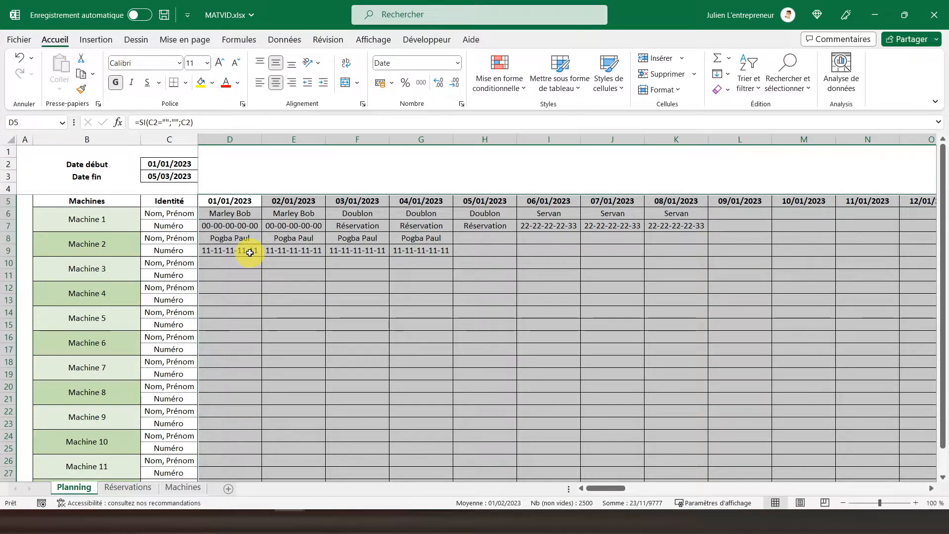
click(498, 79)
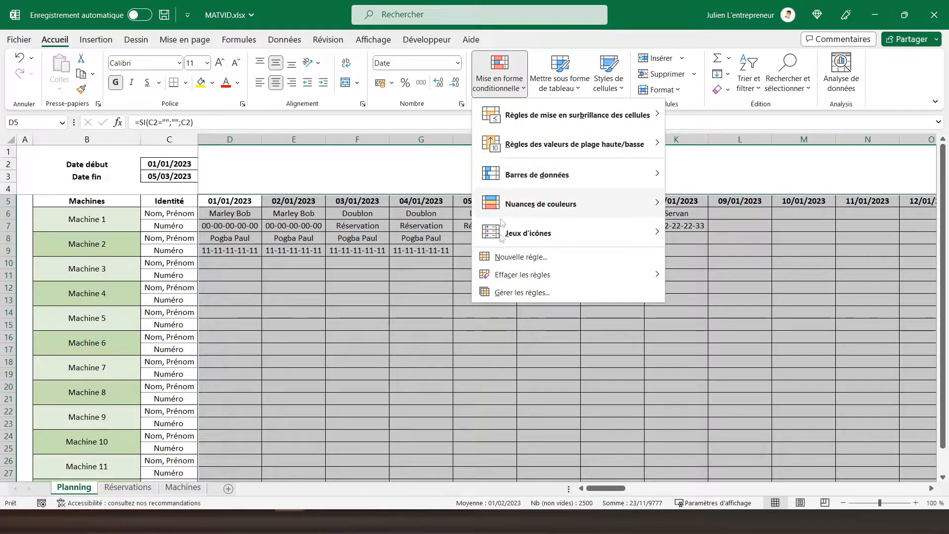
click(510, 258)
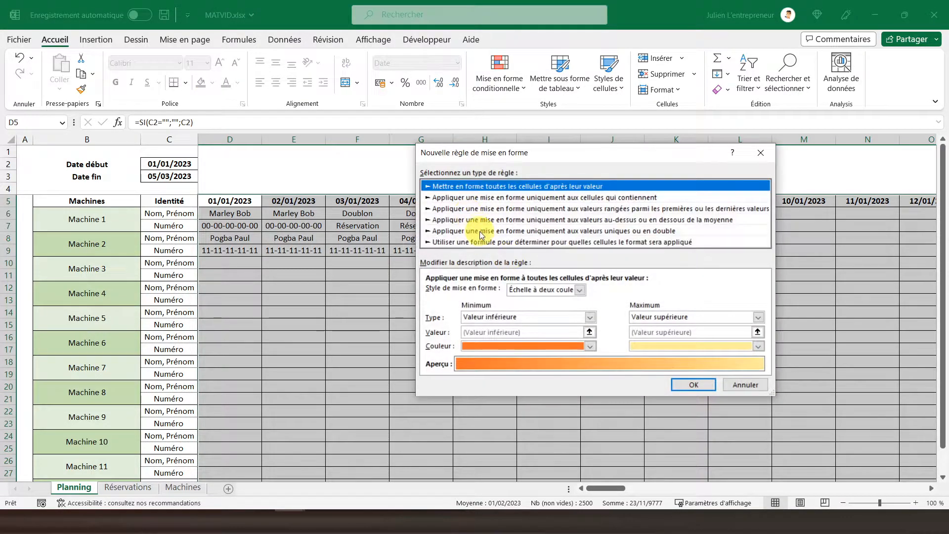
drag(511, 160, 566, 132)
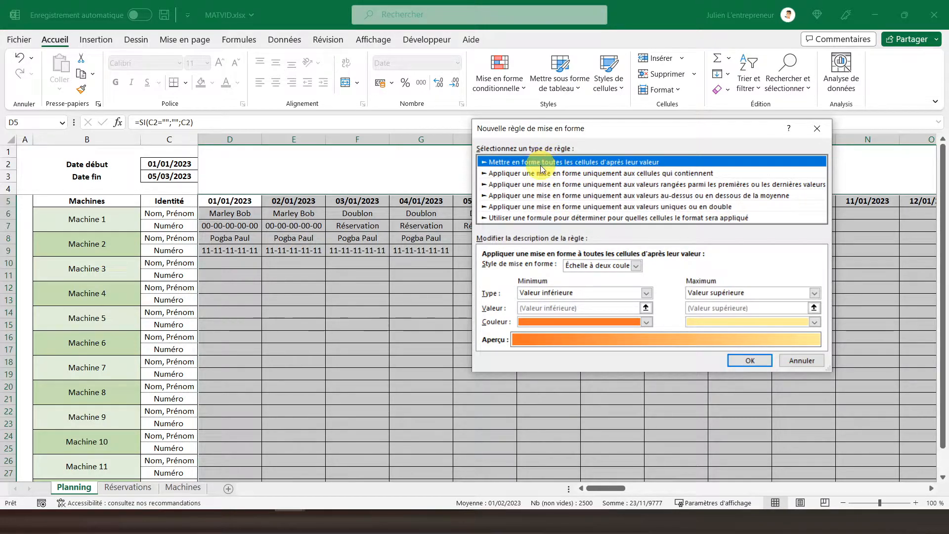
click(609, 266)
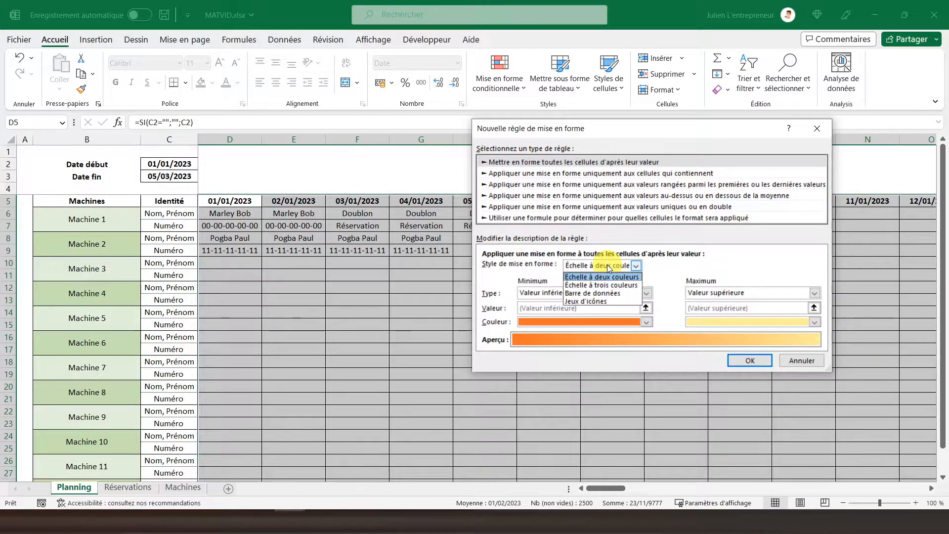
click(609, 267)
click(562, 173)
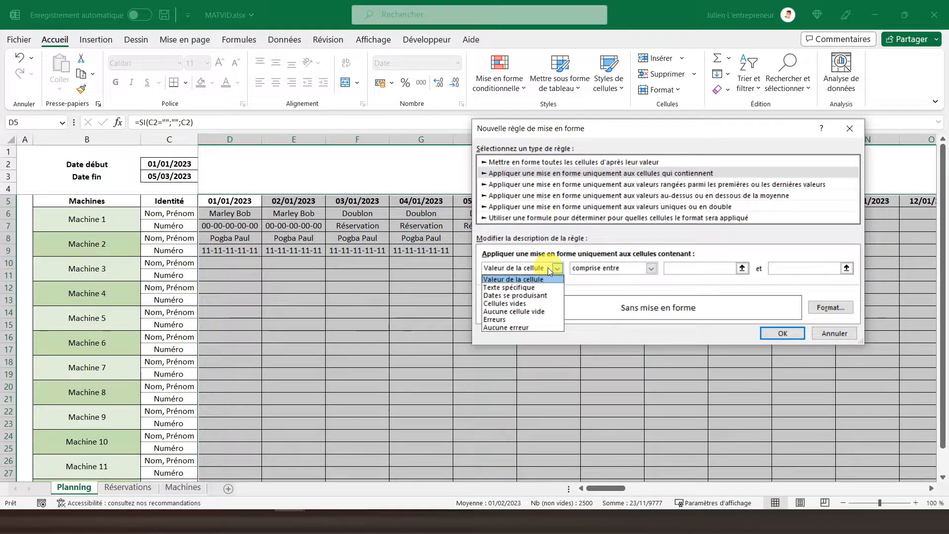
click(519, 287)
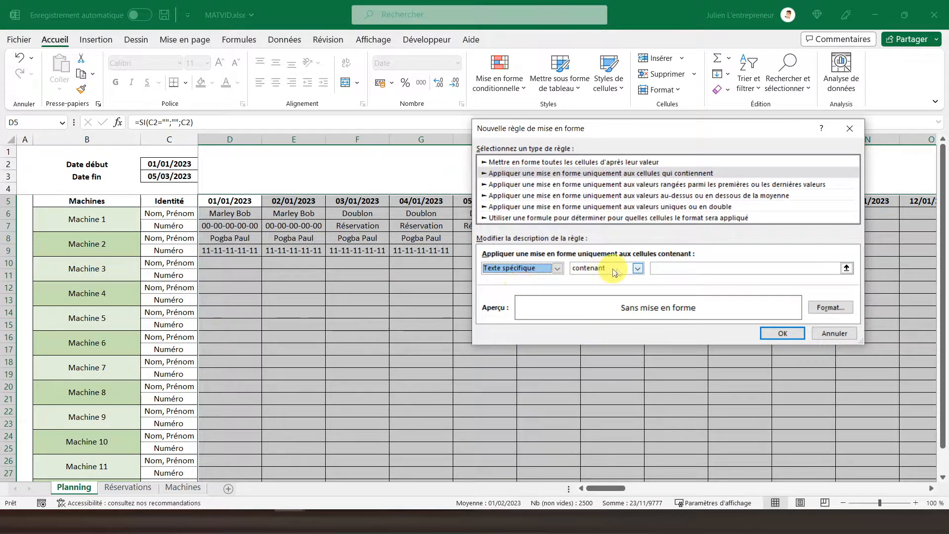
click(691, 267)
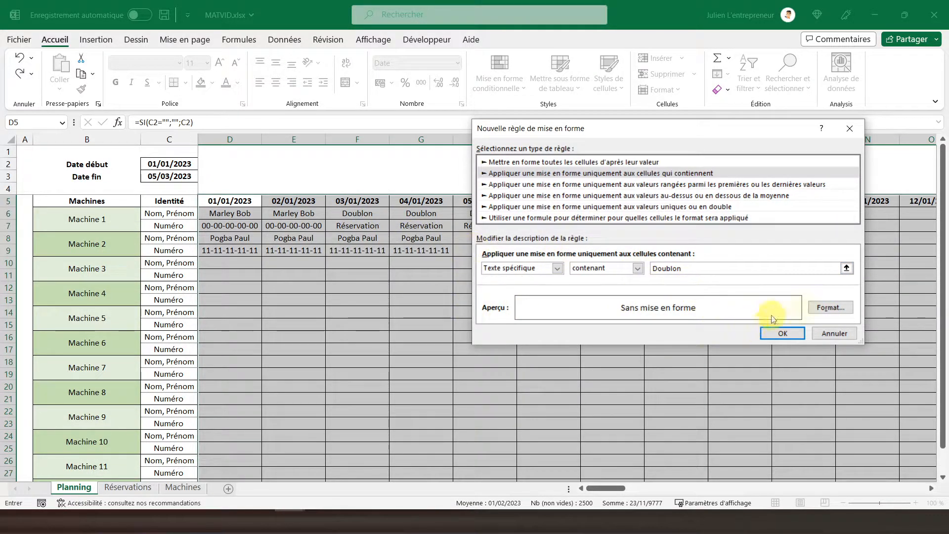
Set a bright red fill as the format of the "Doublon" rule and apply it.
click(832, 311)
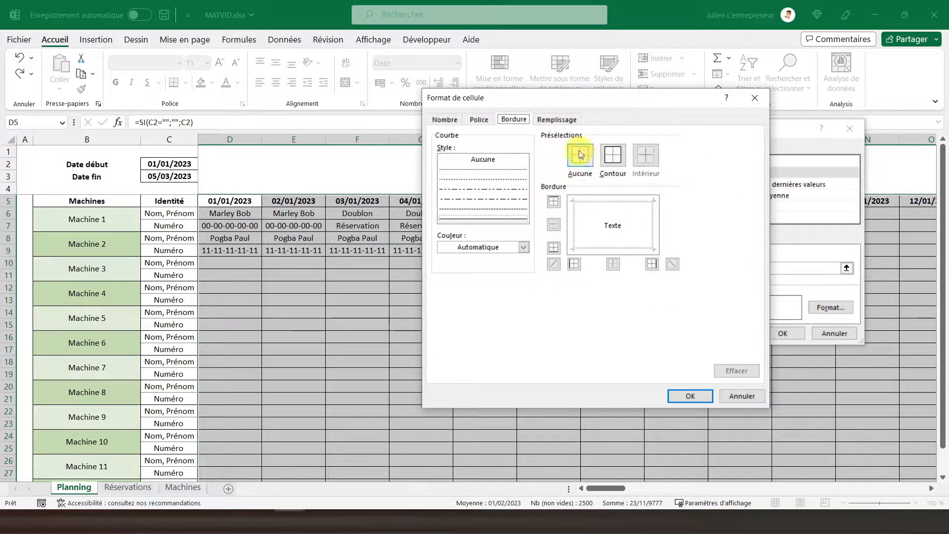
click(565, 123)
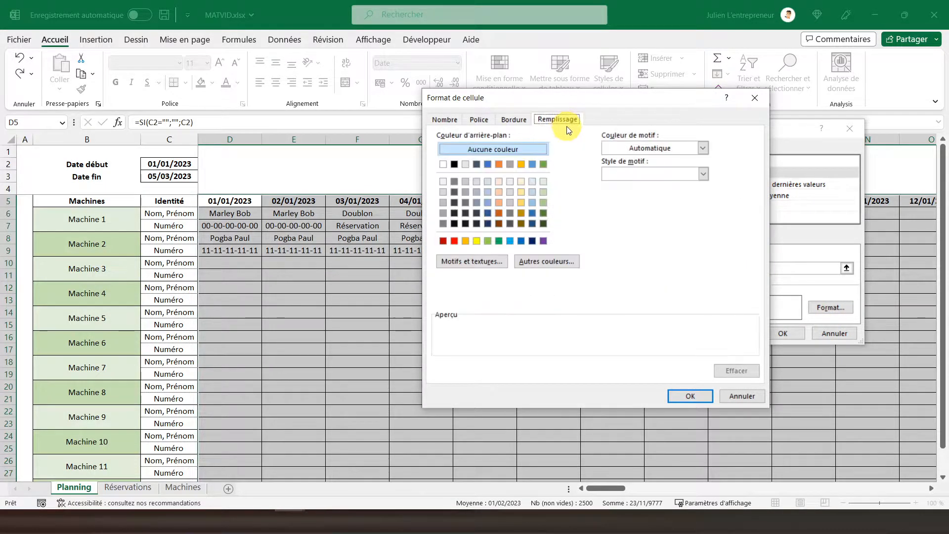
click(452, 244)
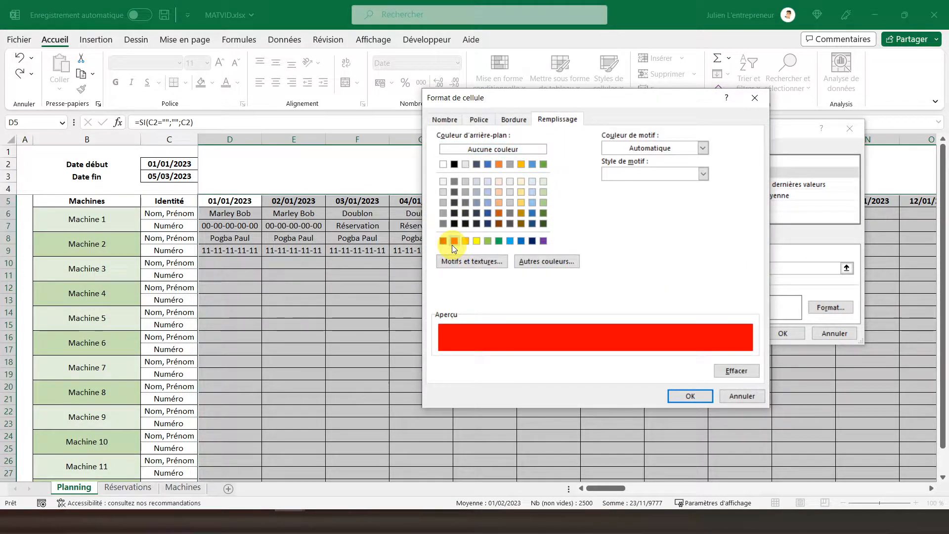
click(691, 397)
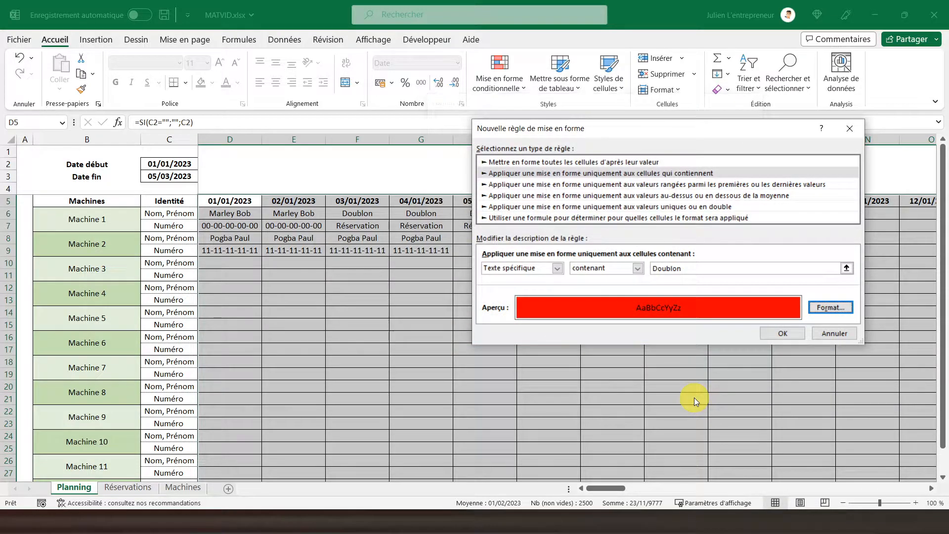
click(783, 333)
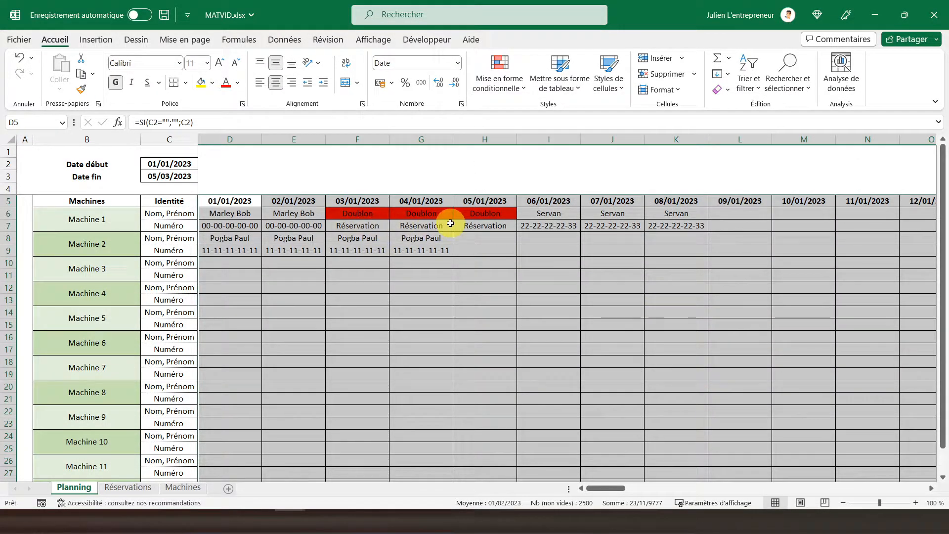
Add a conditional formatting rule on the grid for cells with specific text containing "Réservation".
click(499, 84)
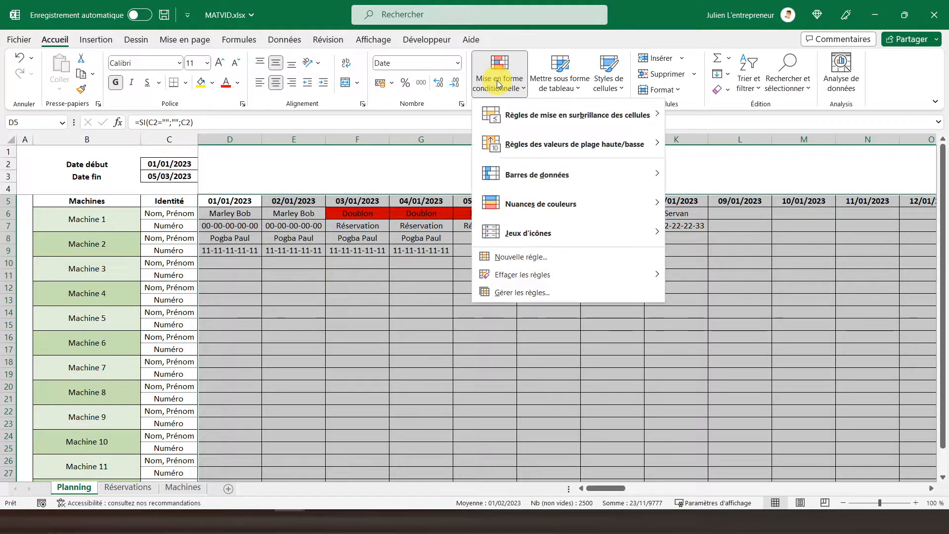
click(517, 291)
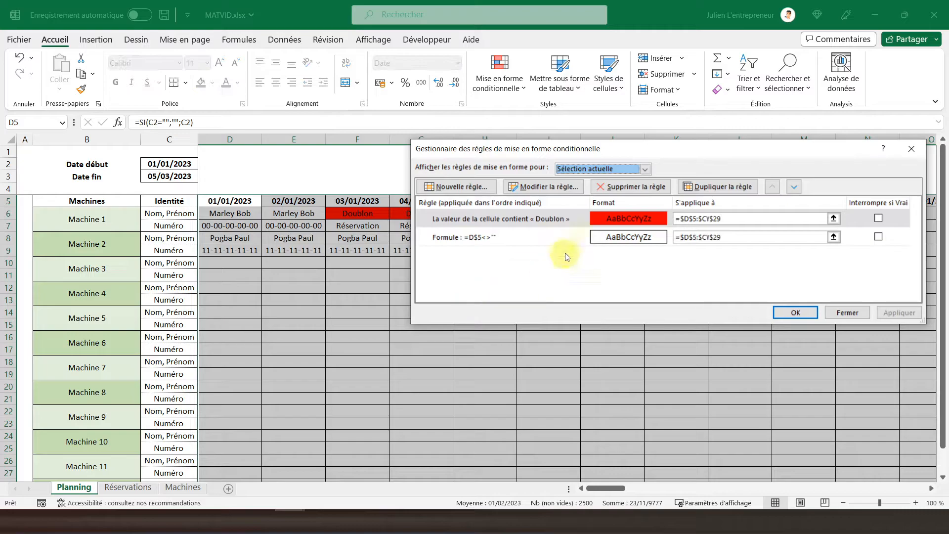
drag(636, 150, 560, 177)
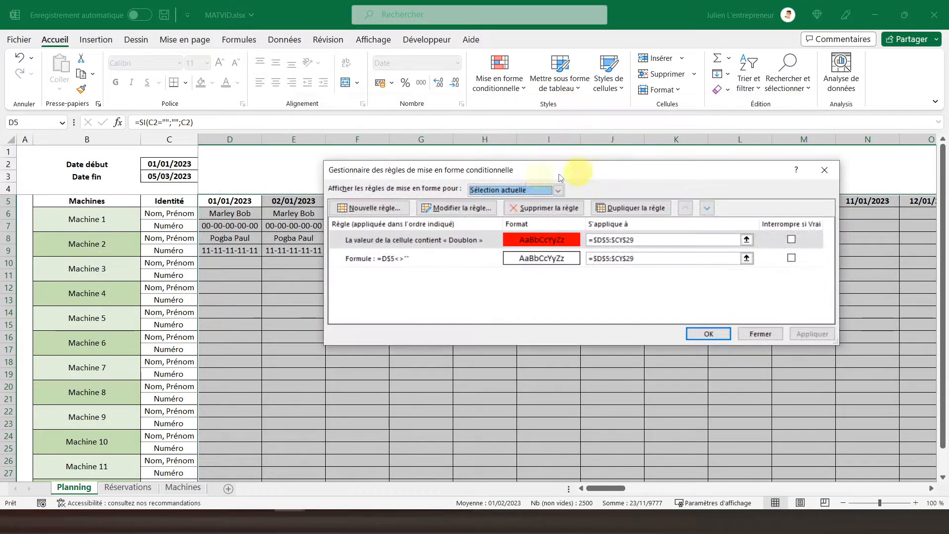
click(377, 208)
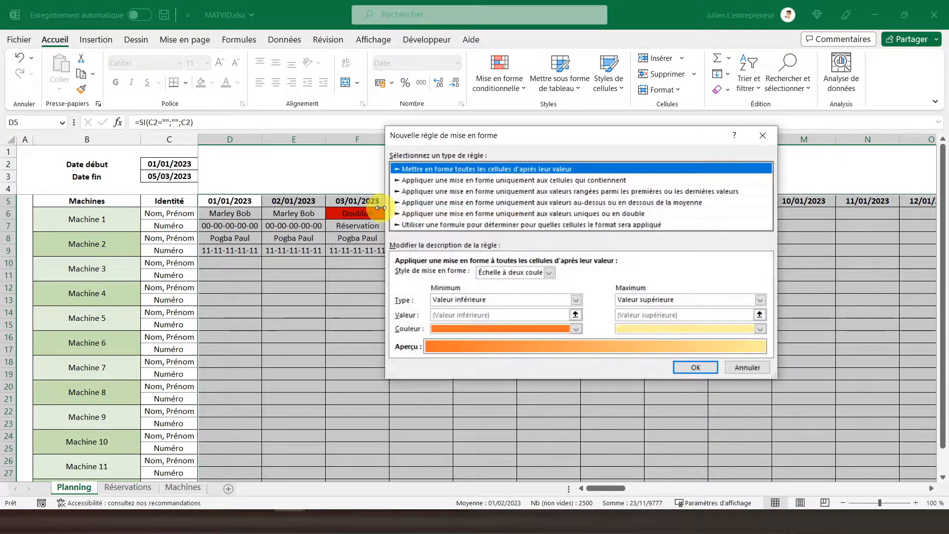
click(453, 180)
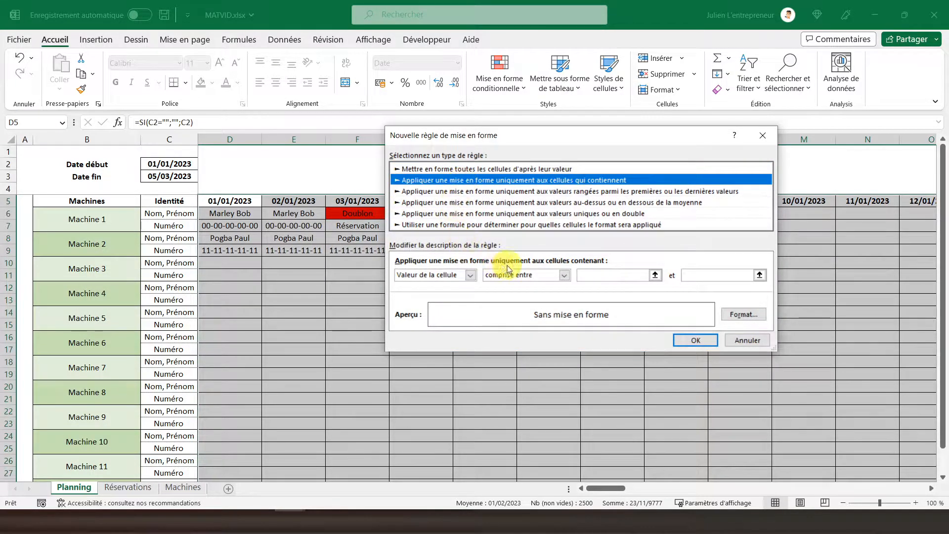
click(461, 276)
click(430, 294)
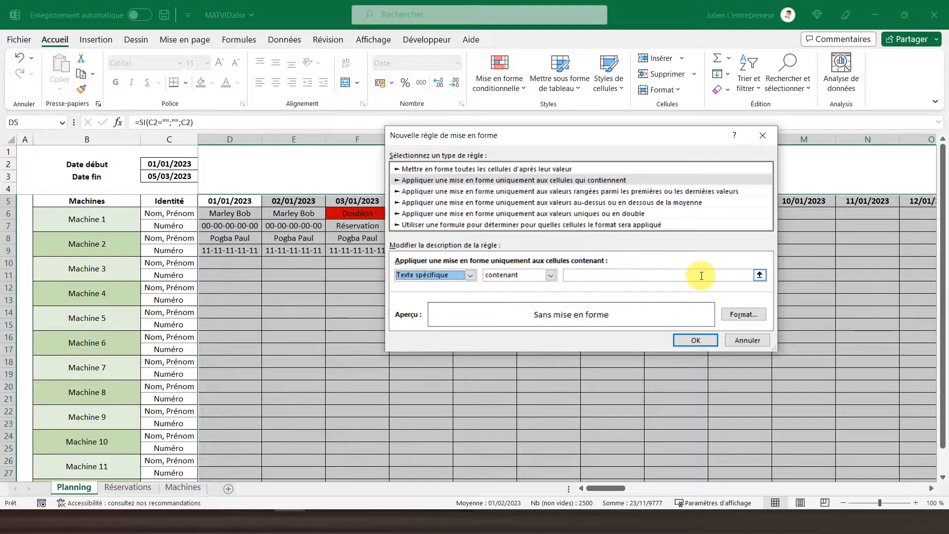
drag(554, 134, 632, 163)
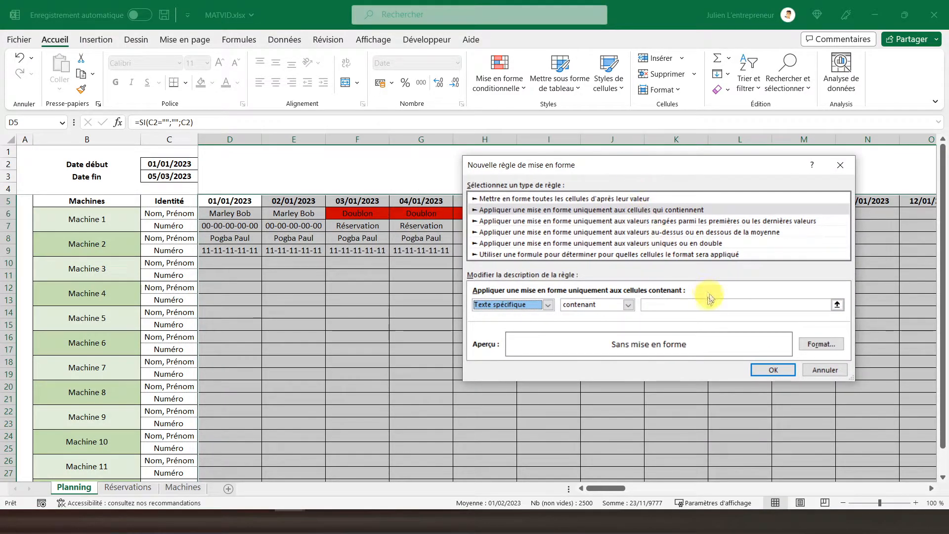
click(698, 305)
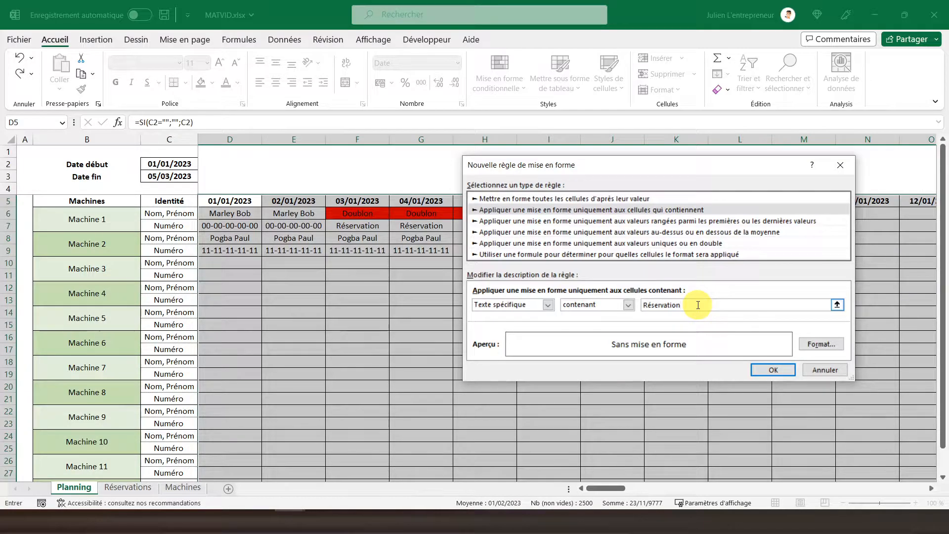
Give the "Réservation" rule a bright red fill, apply it to the grid and close the rules manager.
click(812, 349)
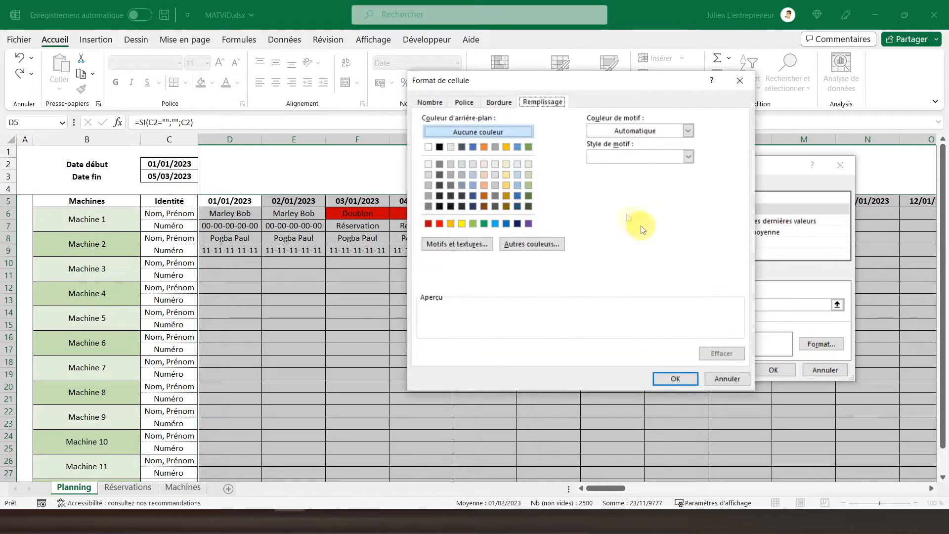
click(439, 224)
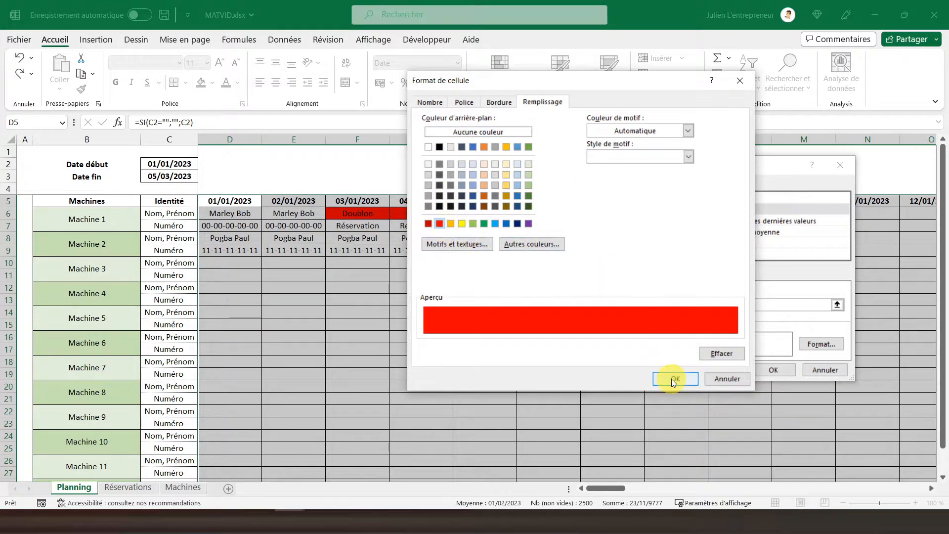
click(674, 379)
click(775, 371)
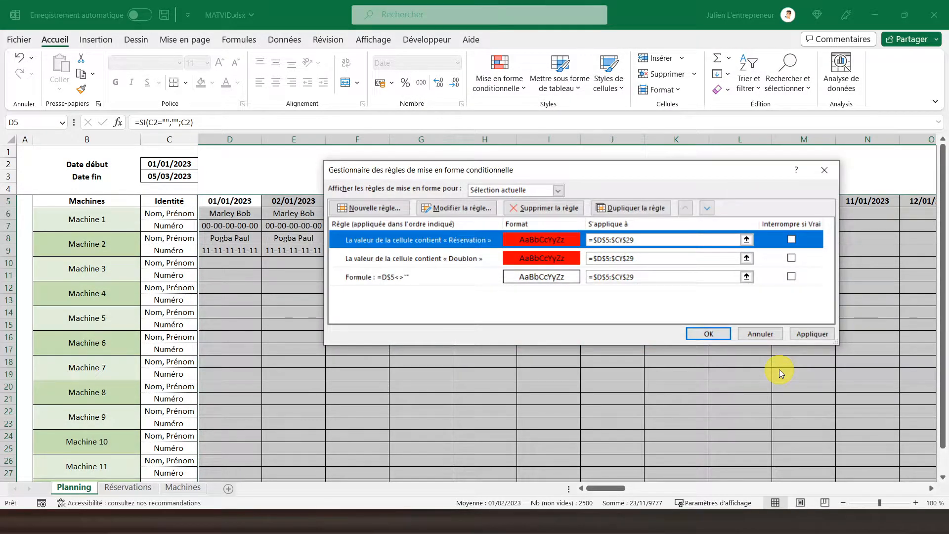
click(801, 334)
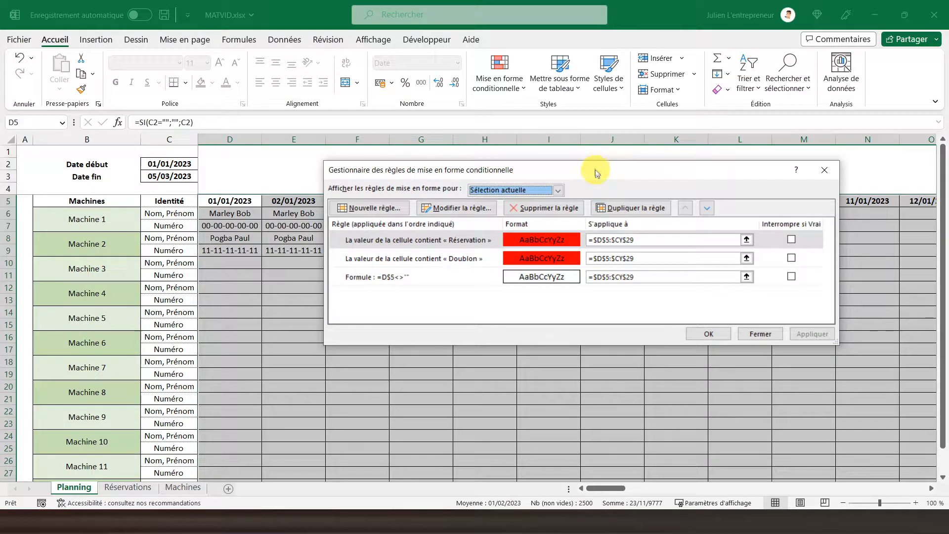
drag(591, 173, 560, 341)
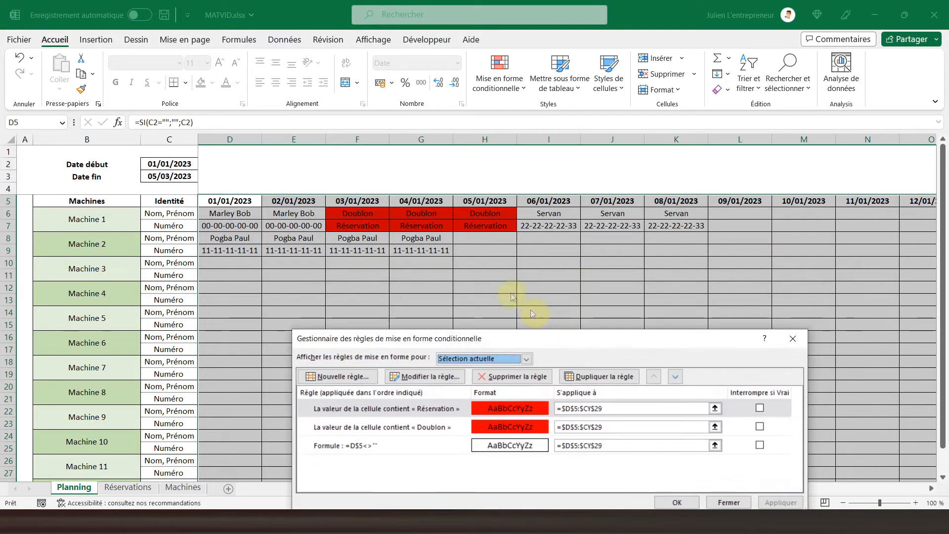
drag(556, 341, 538, 186)
click(712, 346)
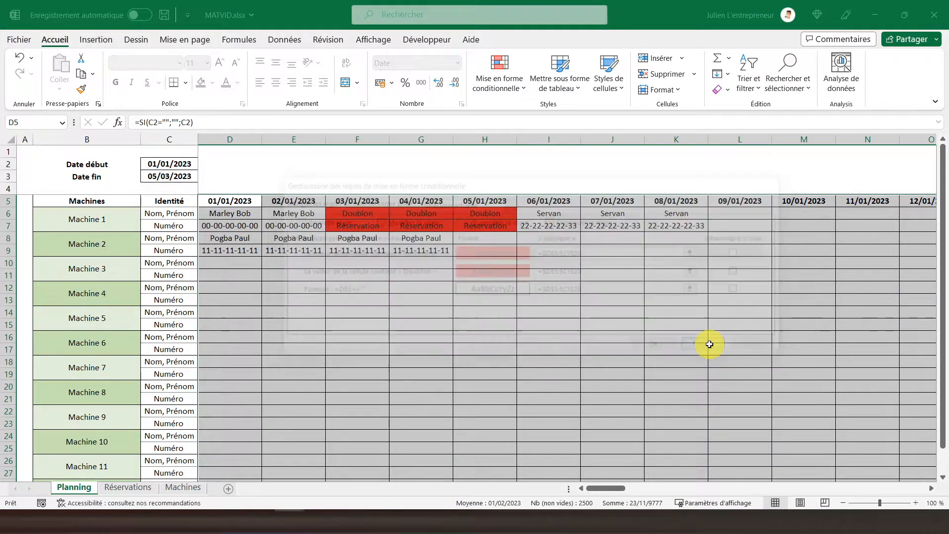
Select the planning cells below the date header, from D6 through CY29.
click(226, 211)
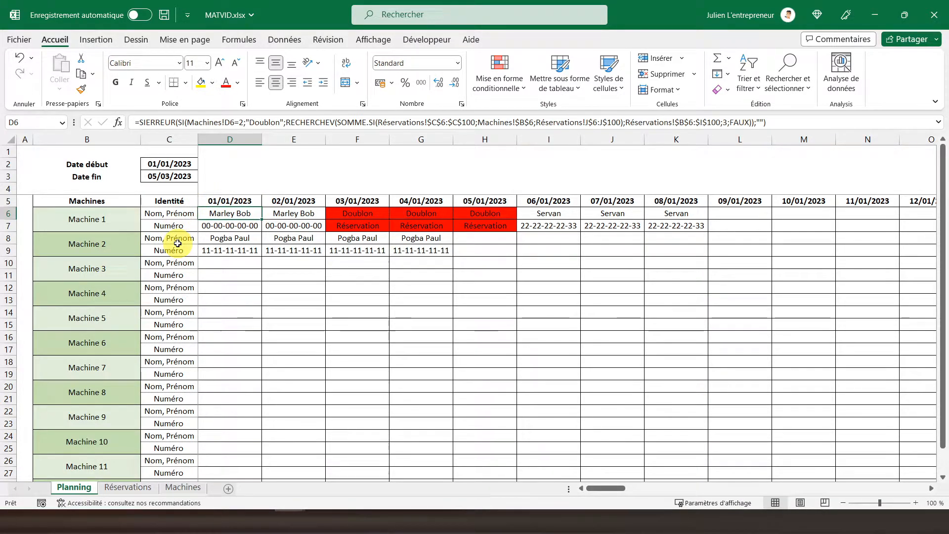
key(ctrl+shift+Right)
key(shift+Down)
key(shift+Down)
key(shift+Down)
key(shift+Down)
key(shift+Down)
key(shift+Down)
key(shift+Down)
key(shift+Down)
key(shift+Down)
key(shift+Down)
key(shift+Down)
key(shift+Down)
key(shift+Down)
key(shift+Down)
key(shift+Down)
key(shift+Down)
key(shift+Down)
key(shift+Down)
key(shift+Down)
key(shift+Down)
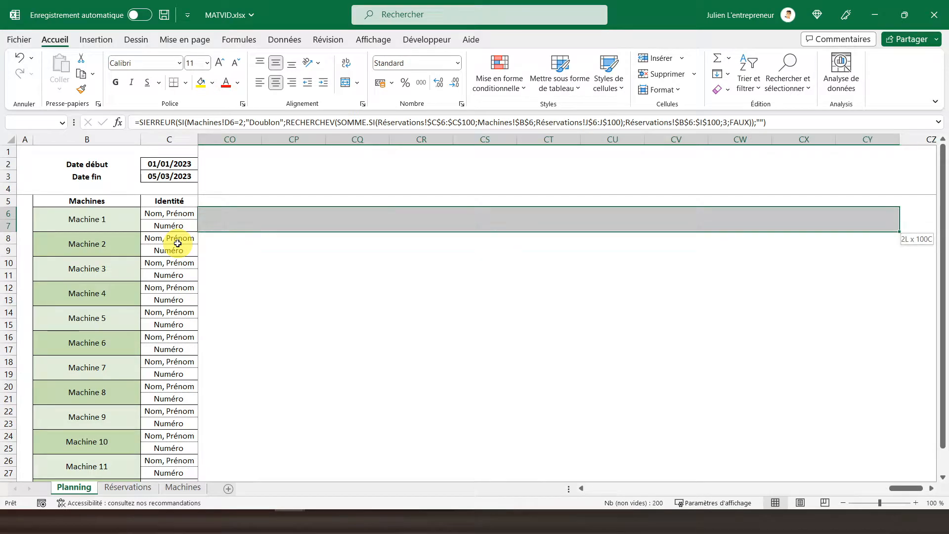
key(shift+Up)
key(shift+Up)
key(shift+Up)
key(shift+Up)
key(shift+Up)
key(shift+Up)
key(shift+Up)
key(shift+Up)
key(shift+Up)
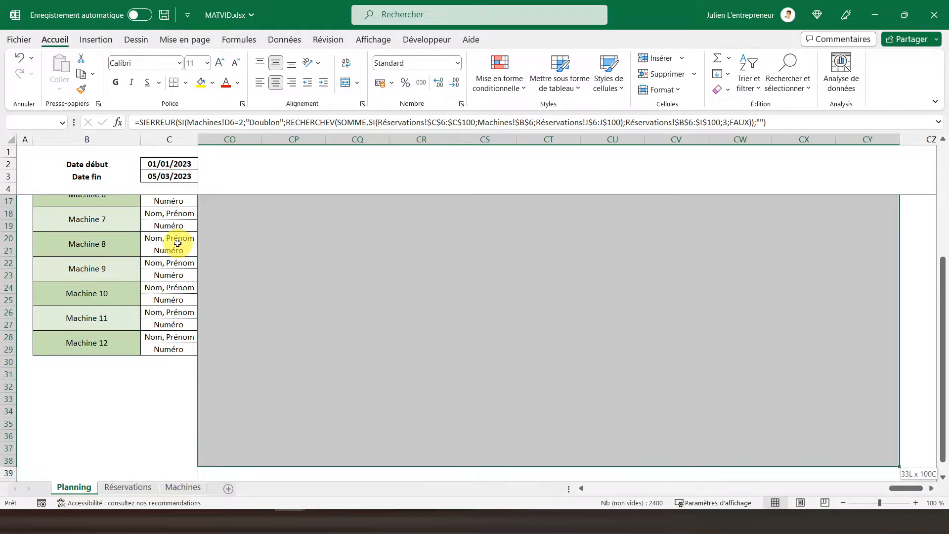
key(shift+Up)
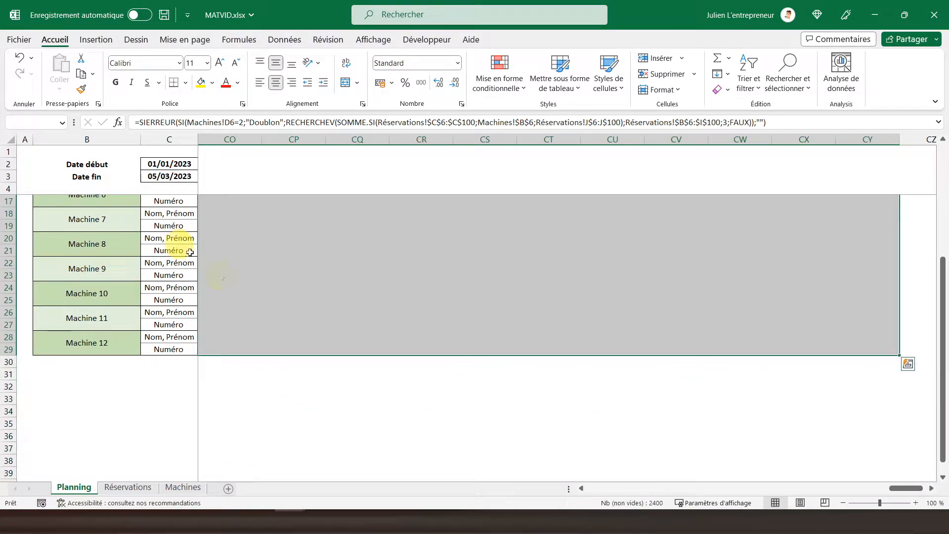
drag(914, 488, 615, 479)
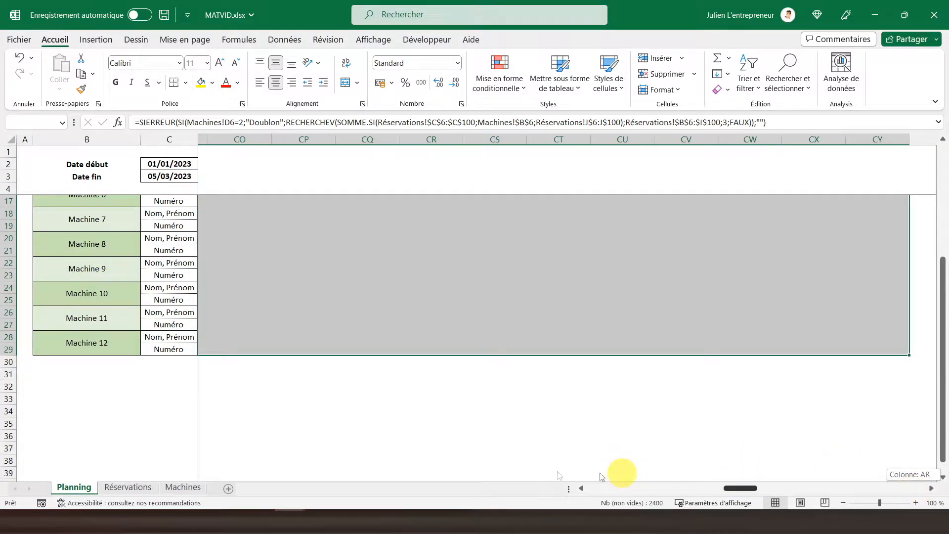
scroll(445, 294, up, 4)
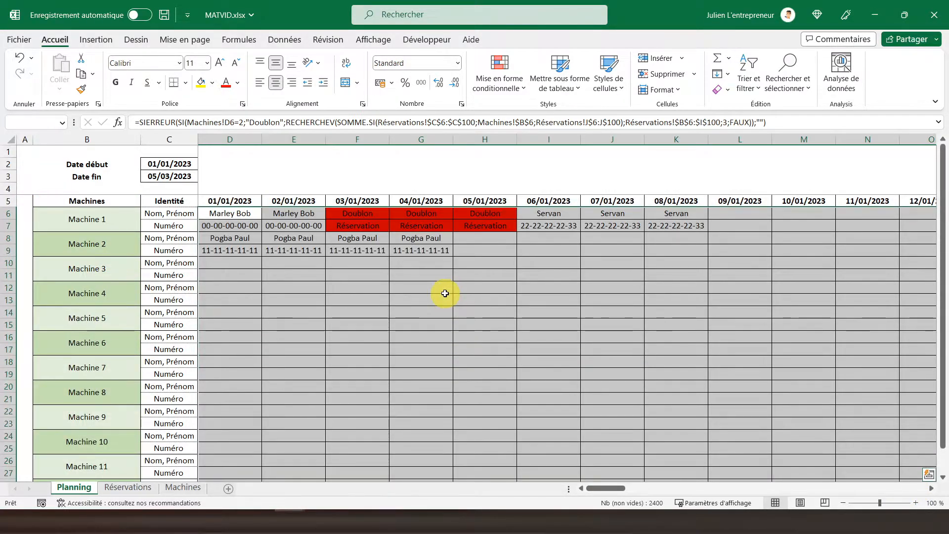
Create a formula-based conditional formatting rule for the selected planning cells with the formula =D6<>"".
click(509, 79)
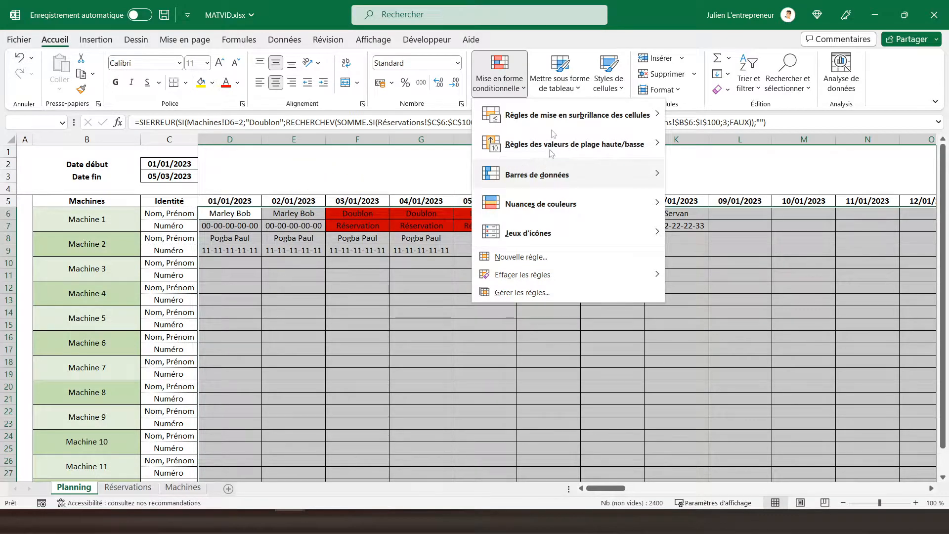
mouse_move(557, 116)
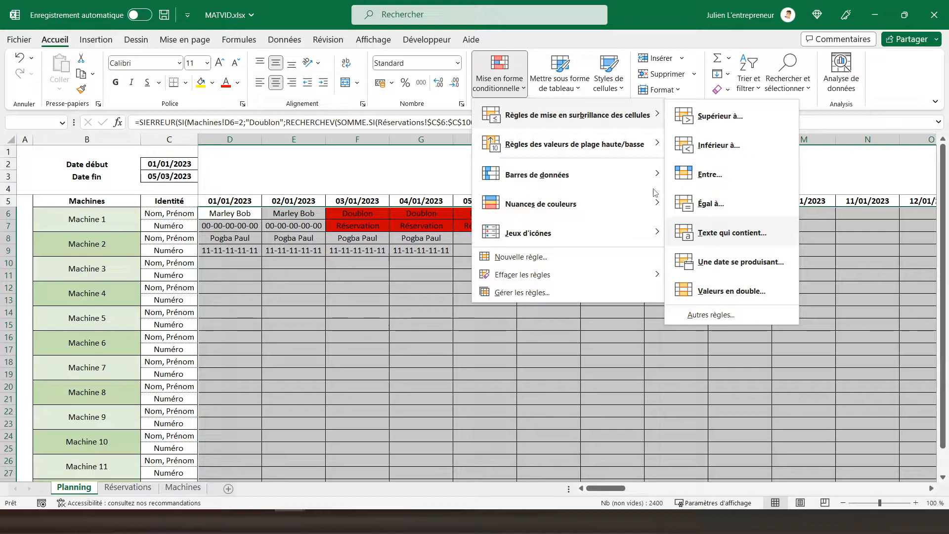
click(244, 233)
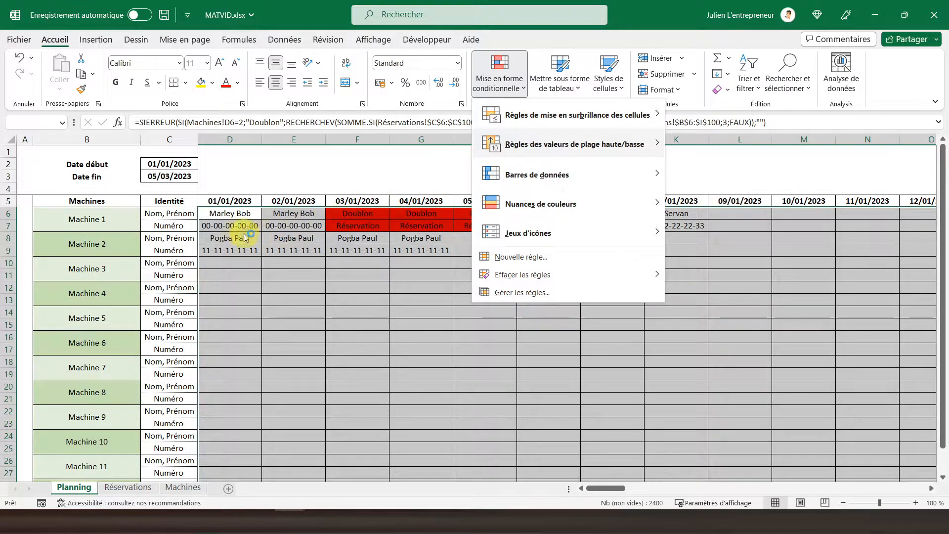
click(522, 257)
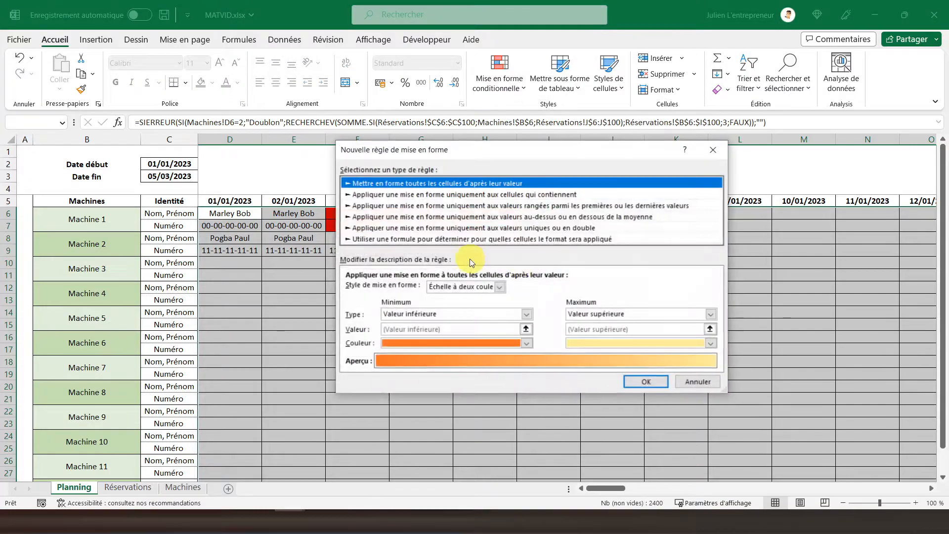
click(429, 241)
drag(487, 149, 587, 134)
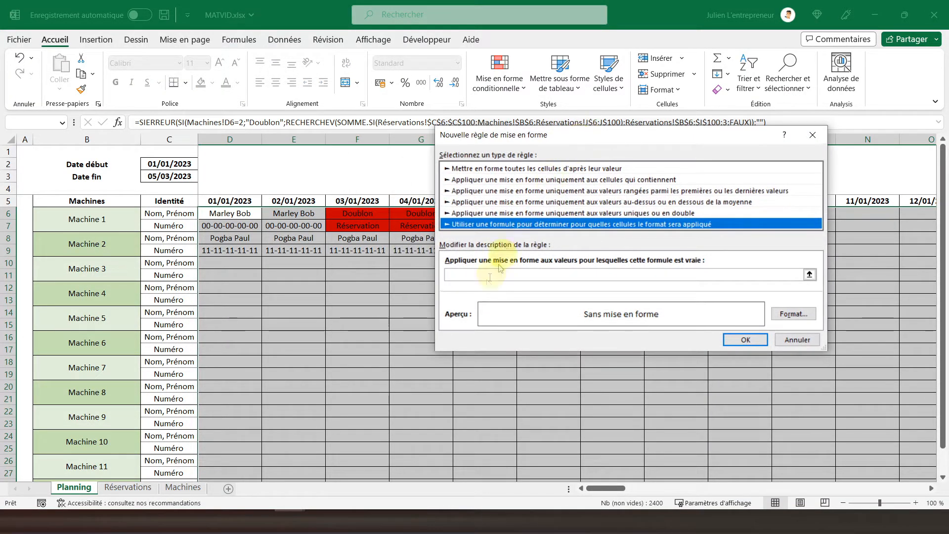
click(477, 275)
click(224, 215)
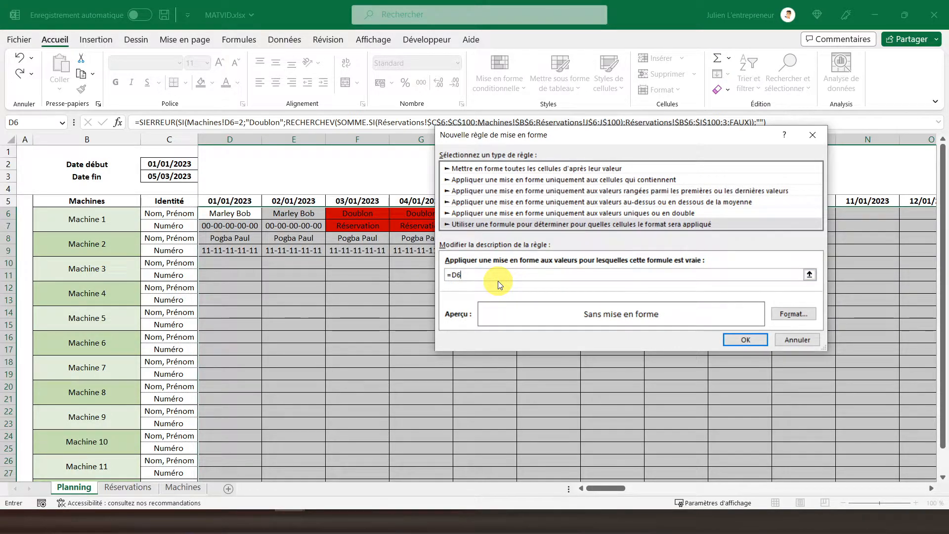
text(<>"")
Set a light green fill as the format of the =D6<>"" rule and apply it to the selection.
click(793, 314)
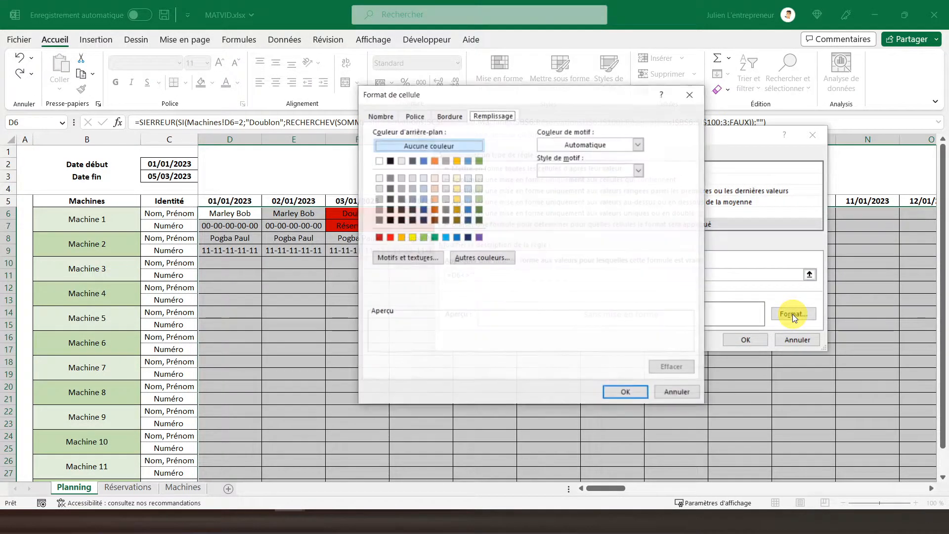
click(424, 238)
click(622, 392)
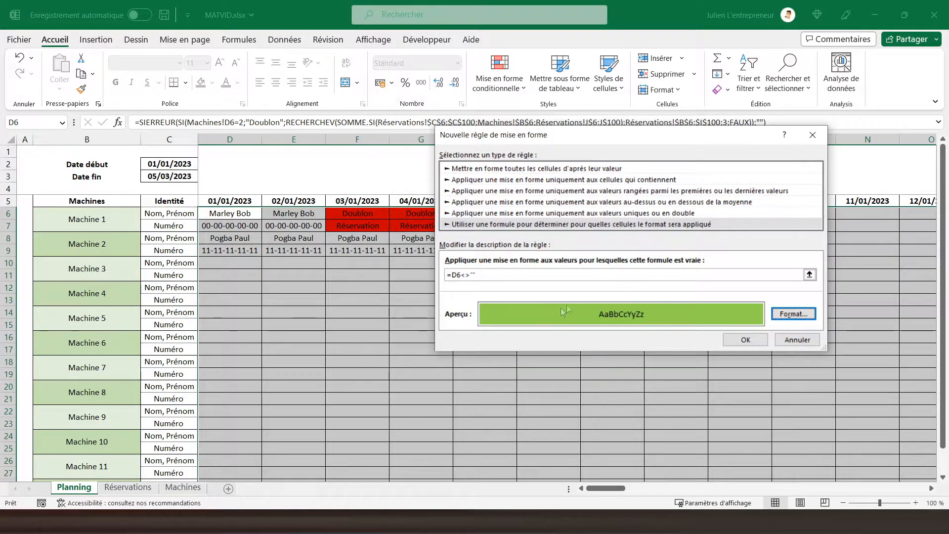
click(745, 340)
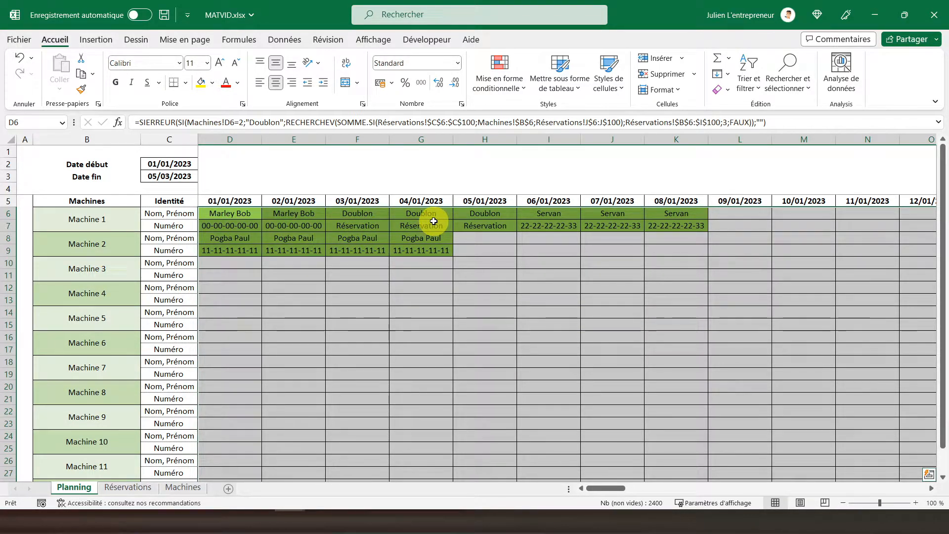
Reorder the conditional formatting rules so the "Réservation" and "Doublon" rules come before the green =D6<>"" rule.
click(503, 79)
click(512, 296)
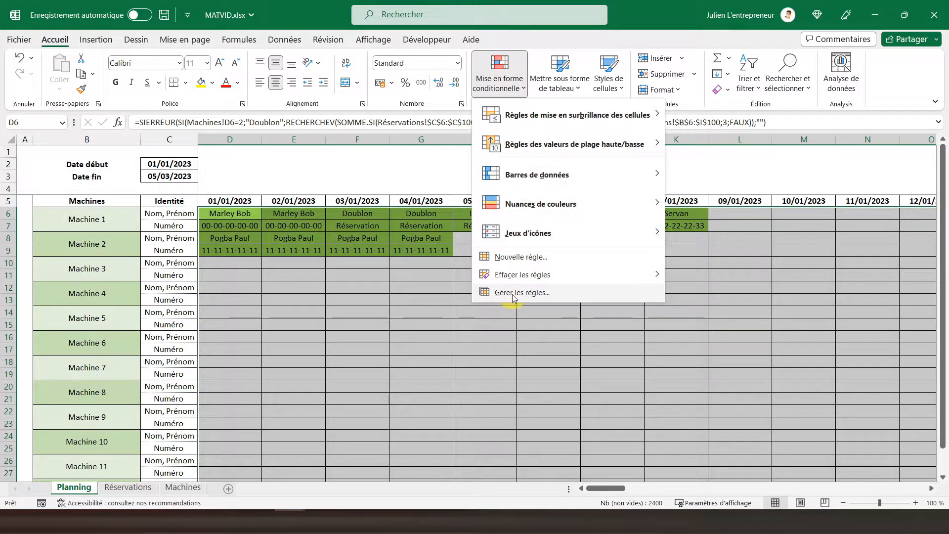
click(513, 295)
drag(648, 156, 526, 235)
click(388, 322)
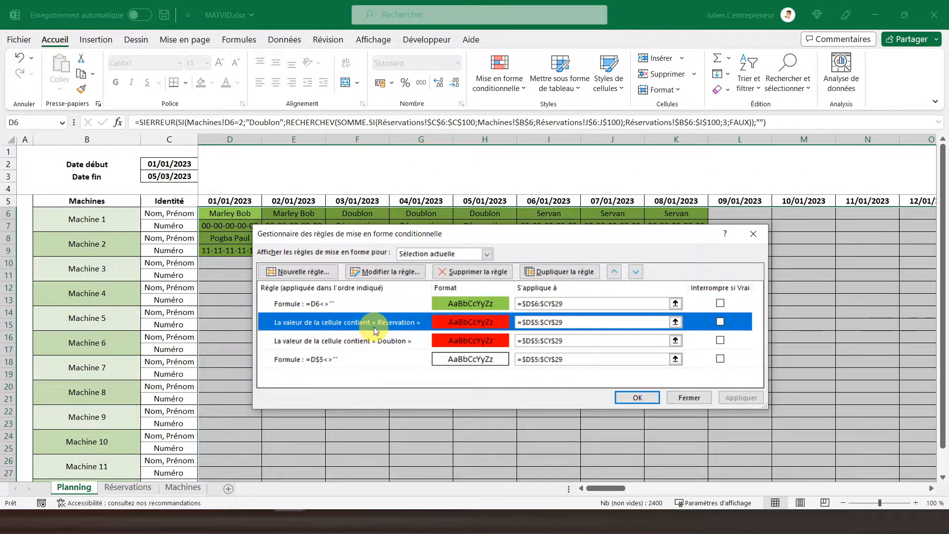
click(619, 271)
click(398, 340)
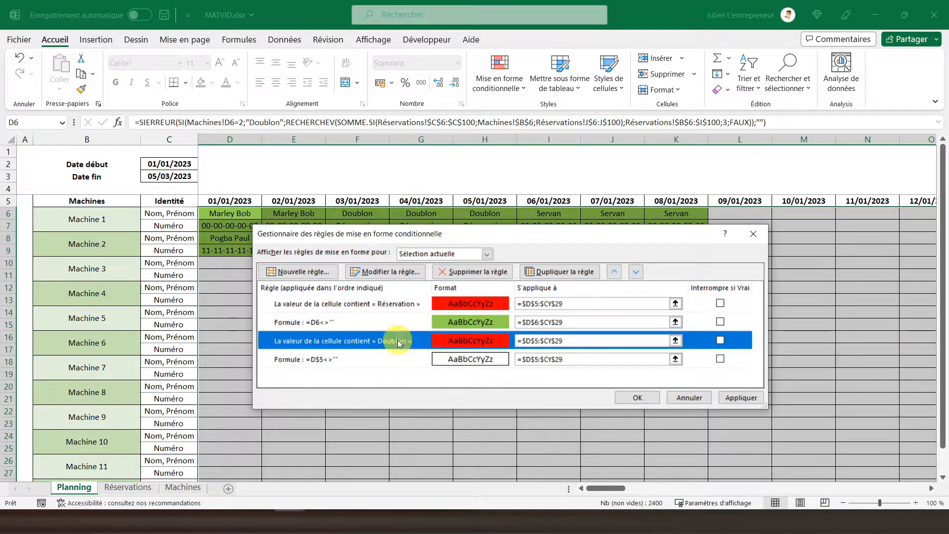
click(613, 272)
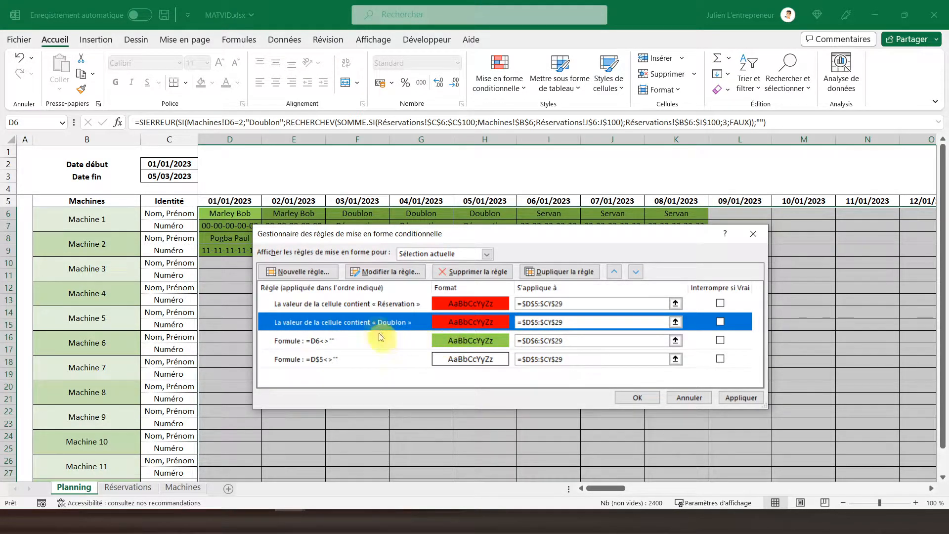
Add an outline border to the format of the "Réservation" conditional formatting rule.
click(413, 305)
click(382, 273)
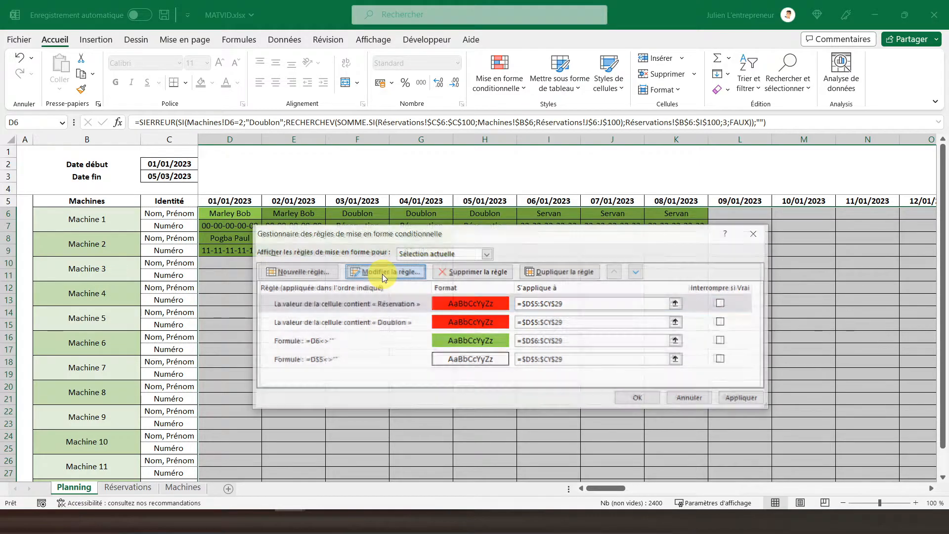
click(668, 393)
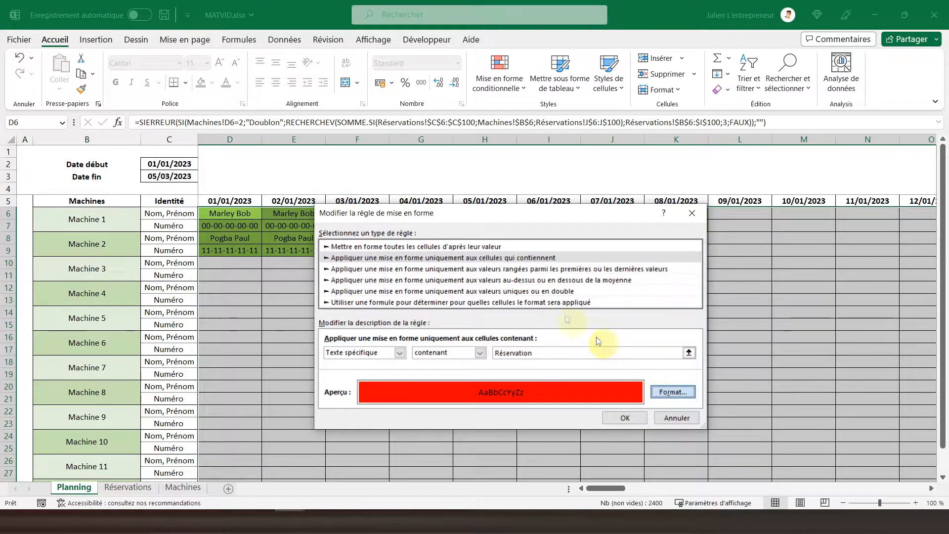
click(428, 166)
click(527, 202)
click(596, 442)
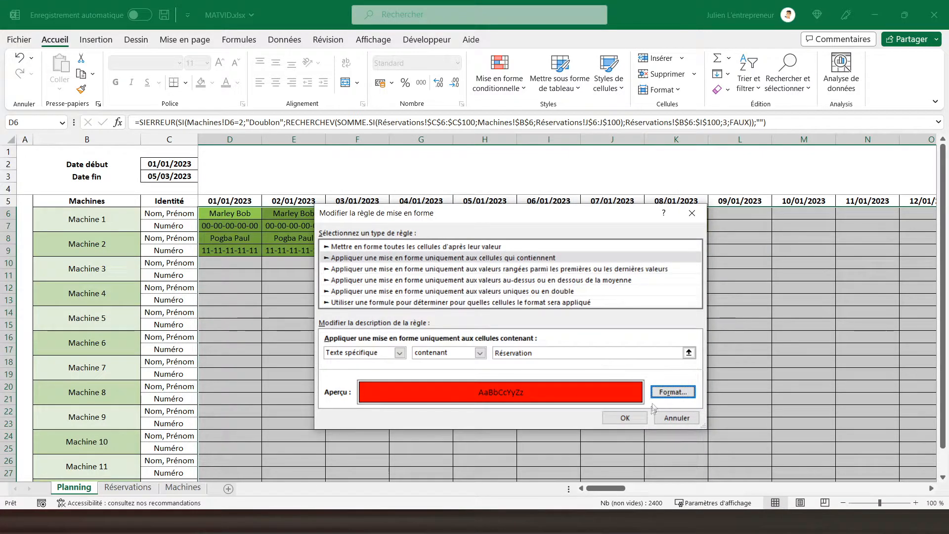
click(625, 418)
Add an outline border to the format of the "Doublon" conditional formatting rule.
click(397, 323)
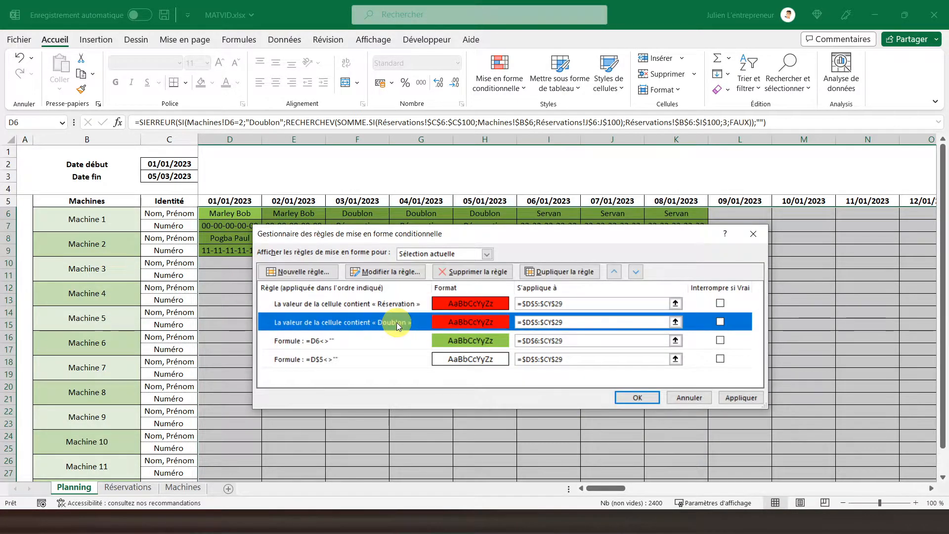
click(364, 277)
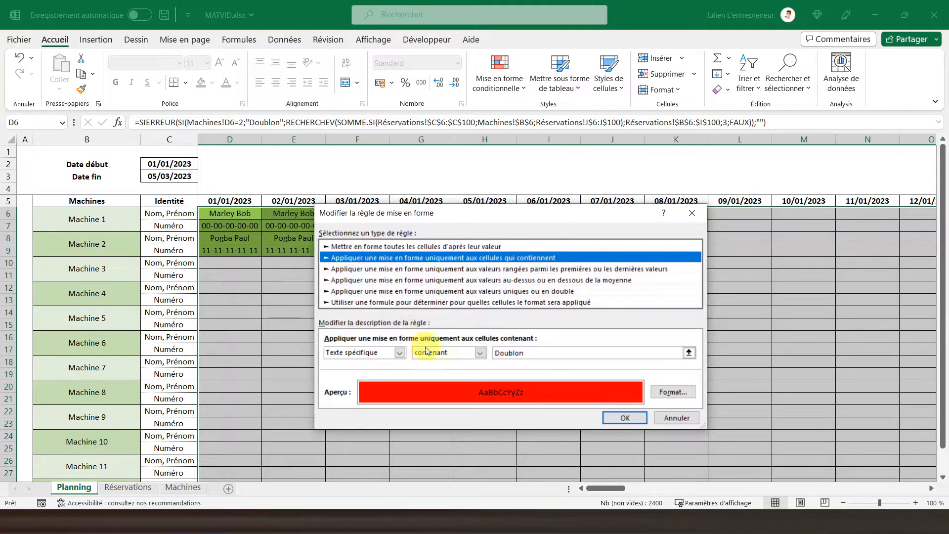
click(671, 391)
click(527, 202)
click(597, 443)
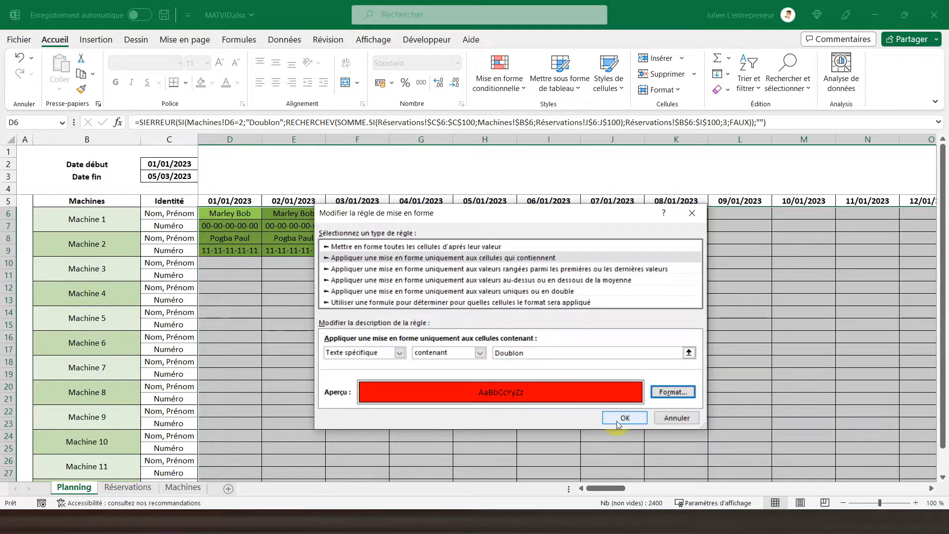
click(624, 418)
Add an outline border to the green =D6<>"" rule's format and apply all the rules to the planning.
click(416, 341)
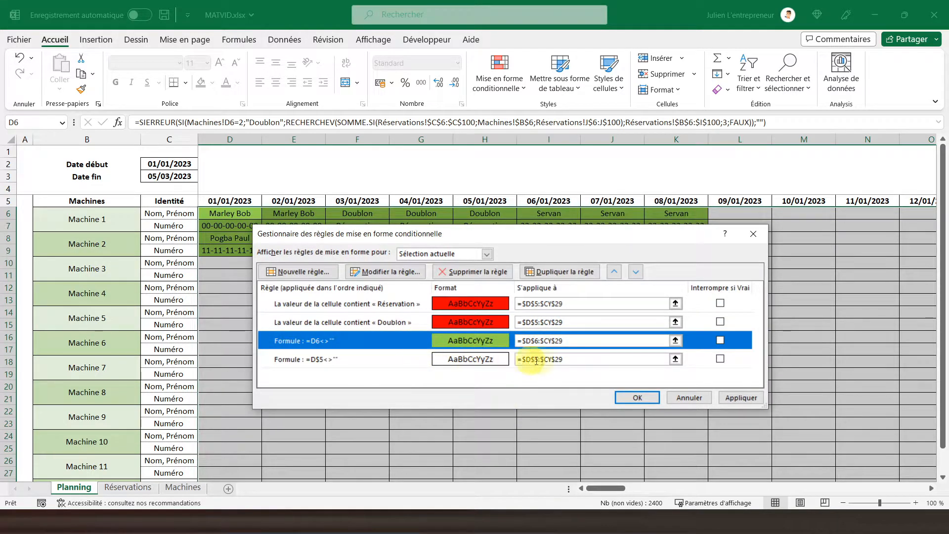
click(408, 271)
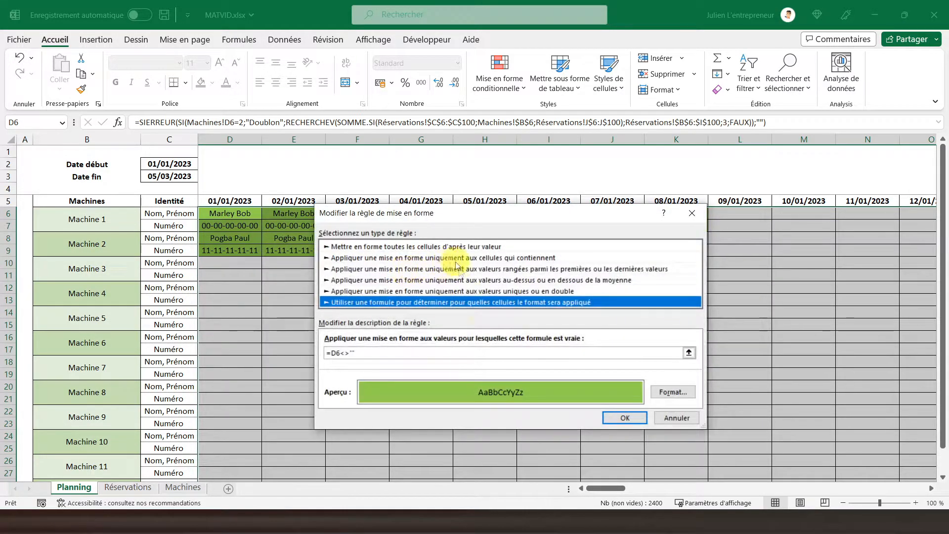
click(672, 392)
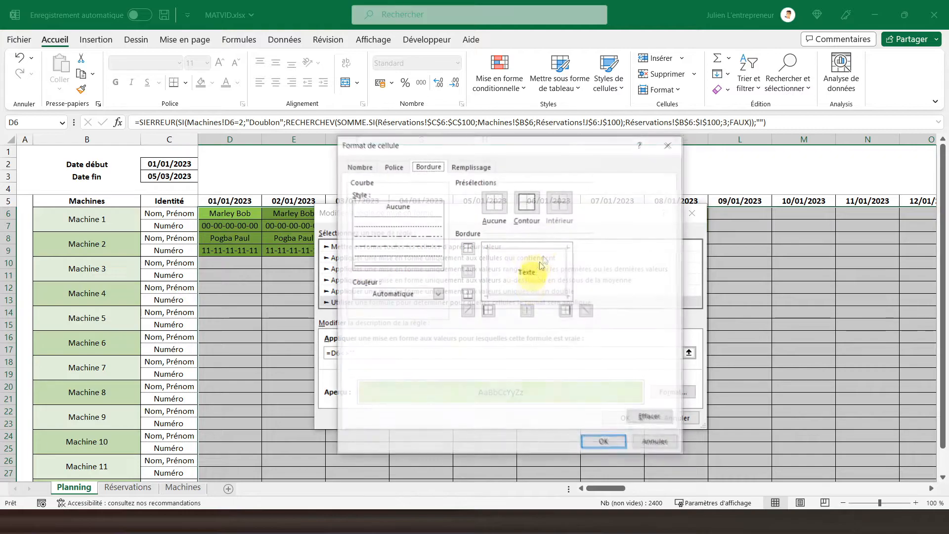
click(525, 201)
click(598, 443)
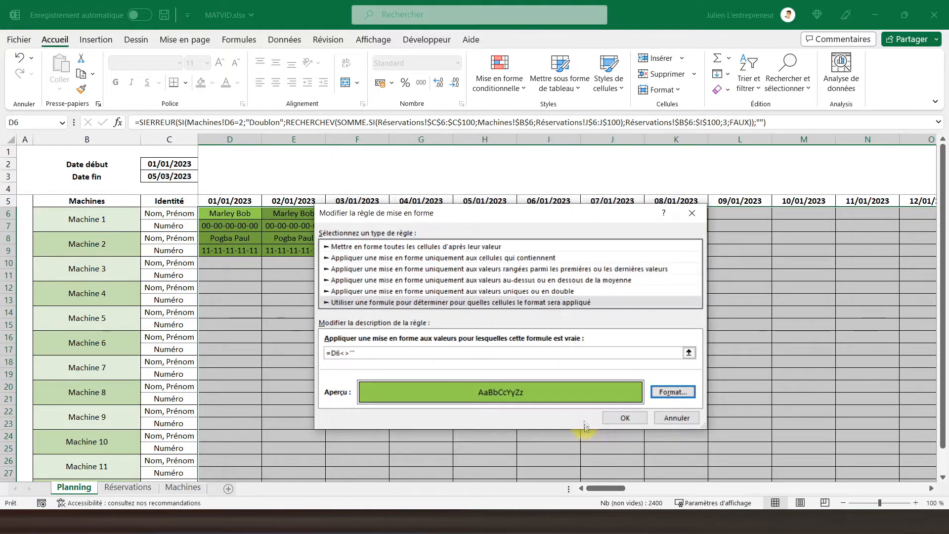
click(614, 416)
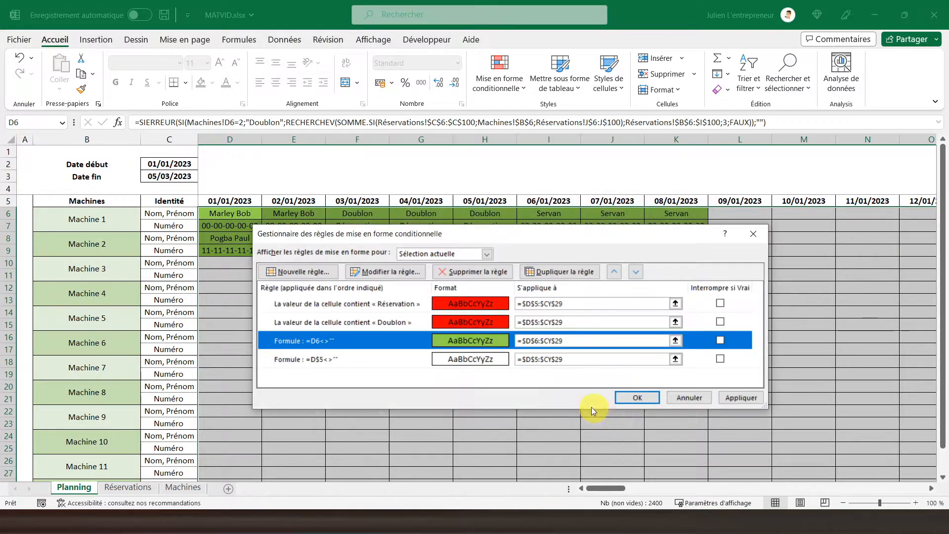
click(740, 398)
click(627, 396)
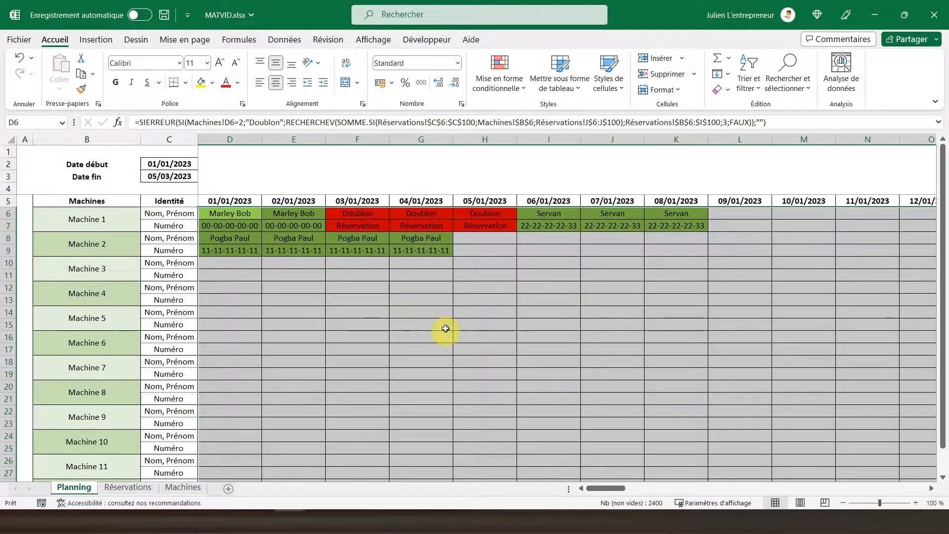
Examine the coloured reservation cells, the double bookings and the start and end date cells on the Planning sheet.
click(313, 213)
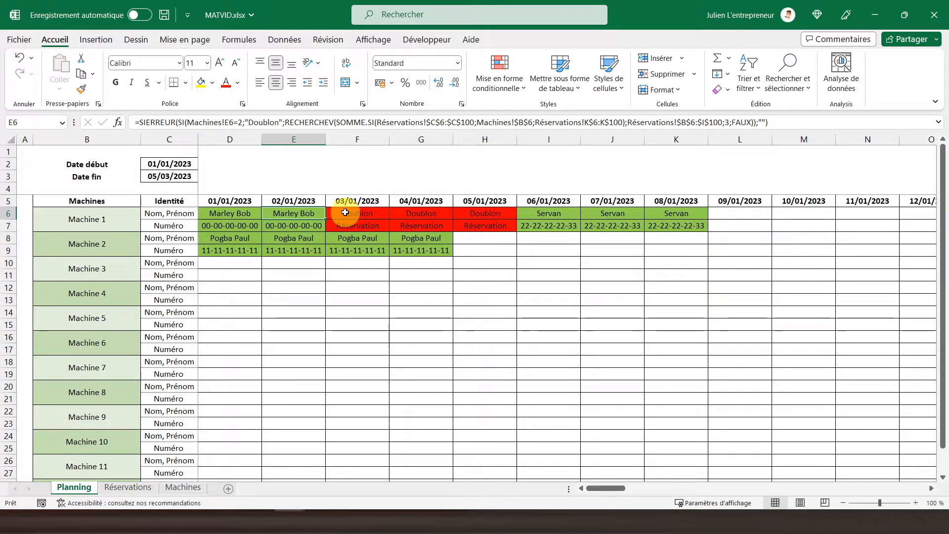
drag(227, 213, 228, 226)
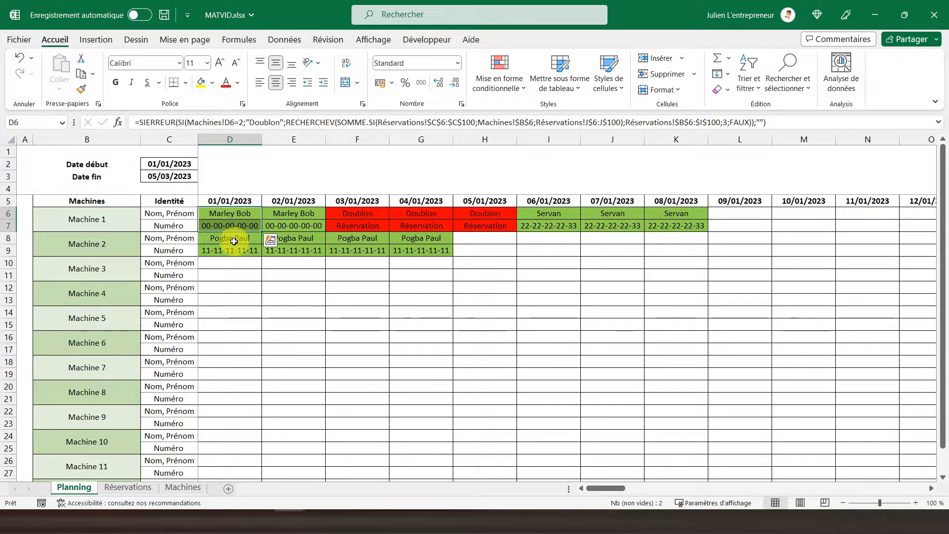
click(436, 286)
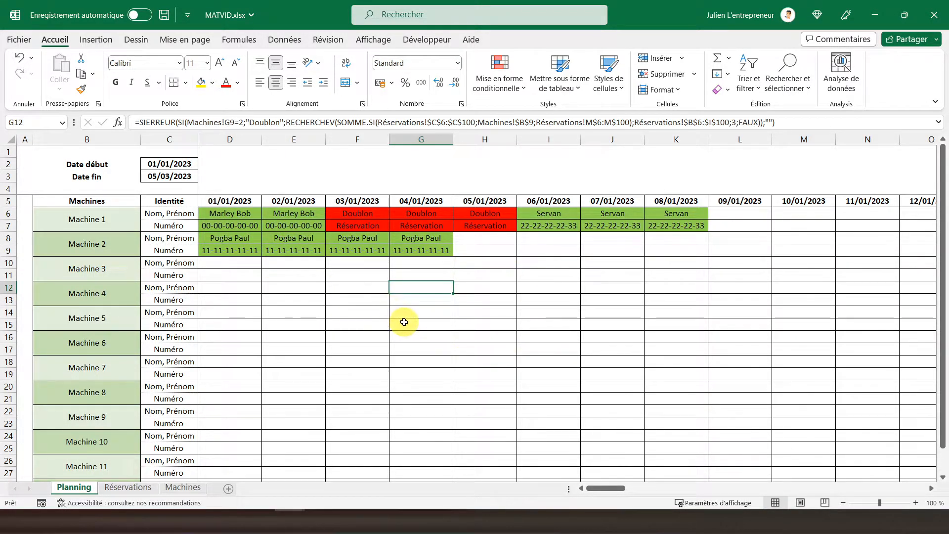
click(23, 149)
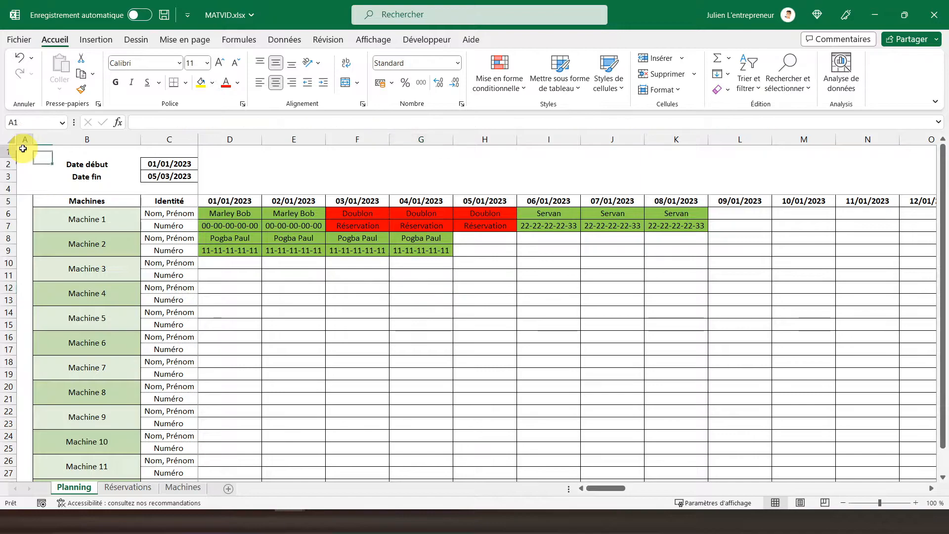
click(180, 194)
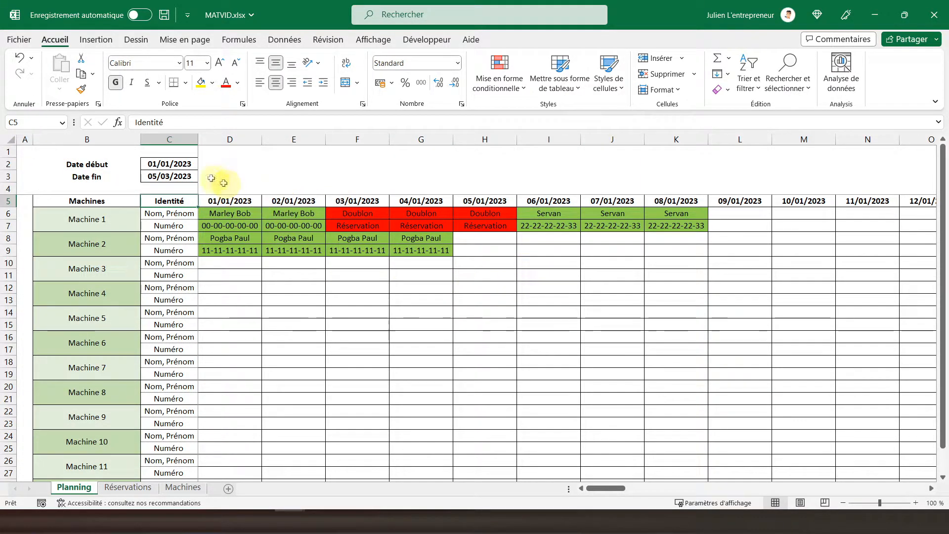
drag(148, 164, 152, 176)
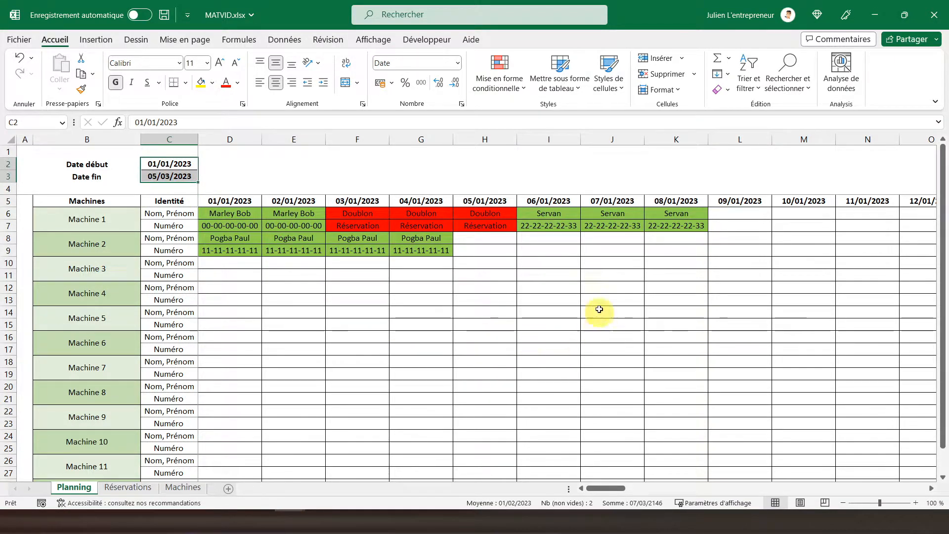
click(144, 163)
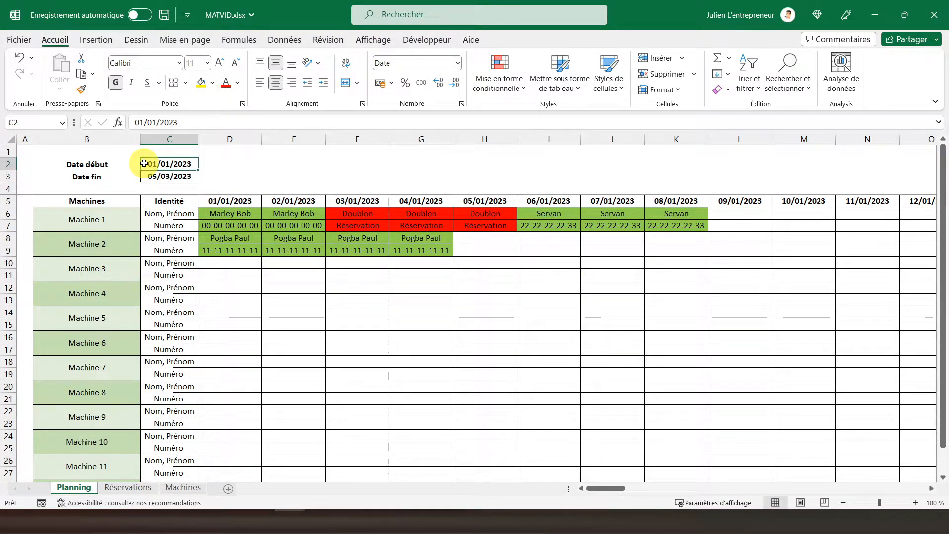
On the Réservations sheet, select the helper date grid from J5 down to row 100 and across all date columns.
click(121, 489)
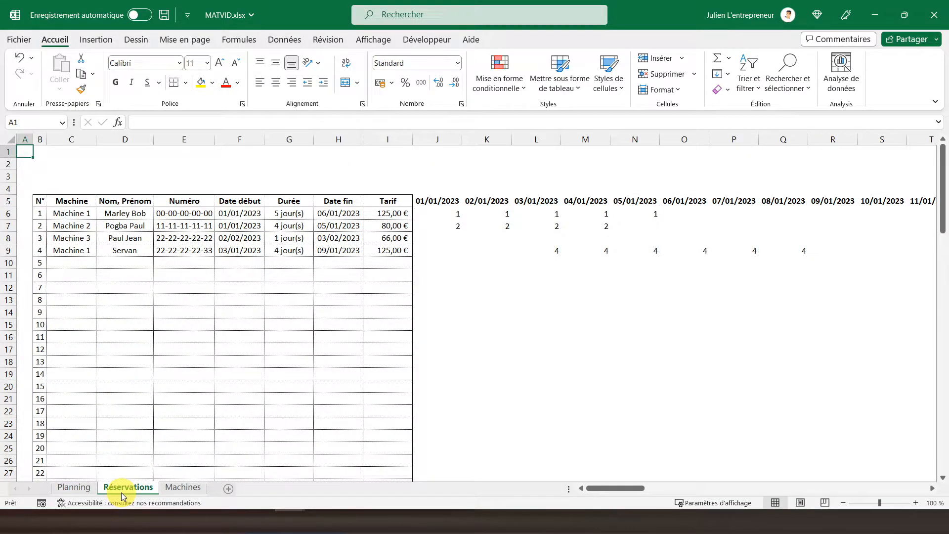
click(422, 200)
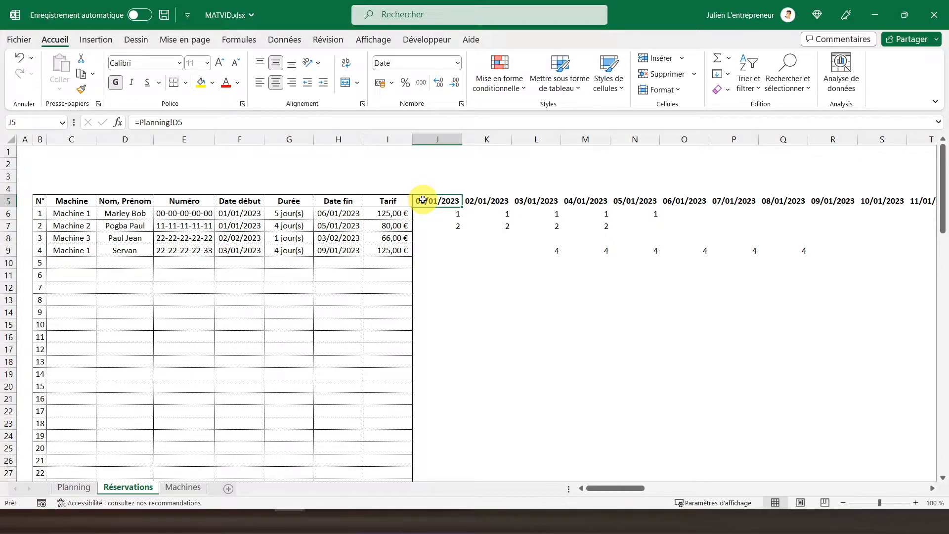
key(ctrl+shift+Down)
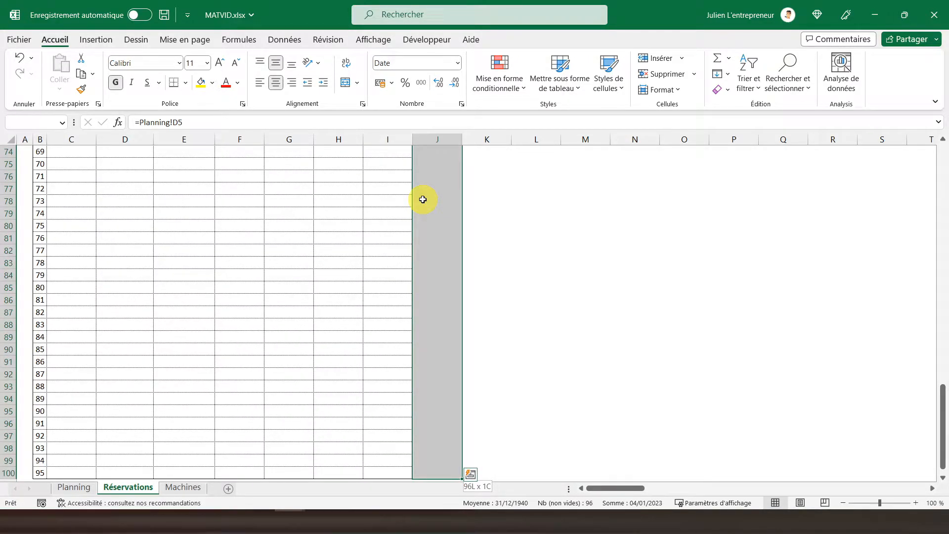
key(ctrl+shift+Right)
drag(909, 491, 557, 470)
scroll(557, 471, up, 3)
scroll(854, 360, up, 20)
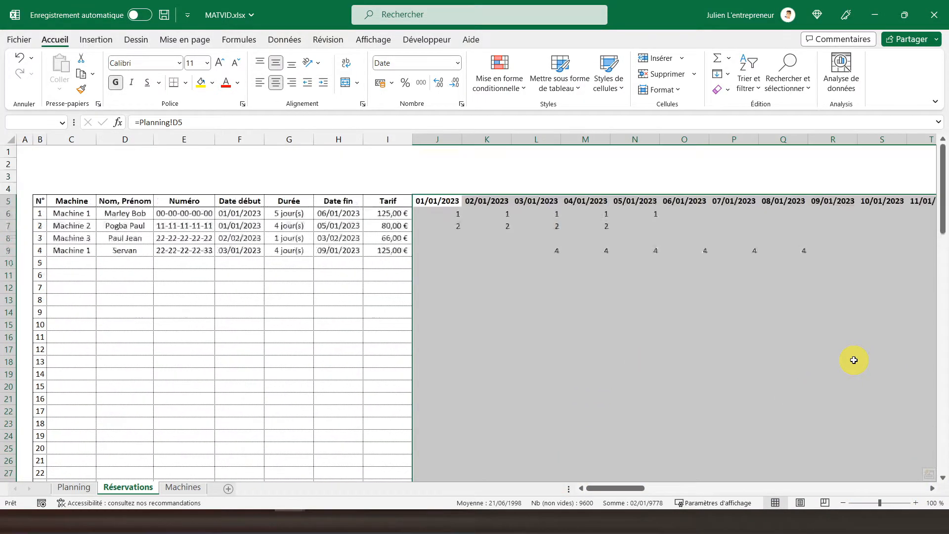
Hide the selected helper grid's contents with the custom number format ;;; and deselect the range.
right_click(446, 243)
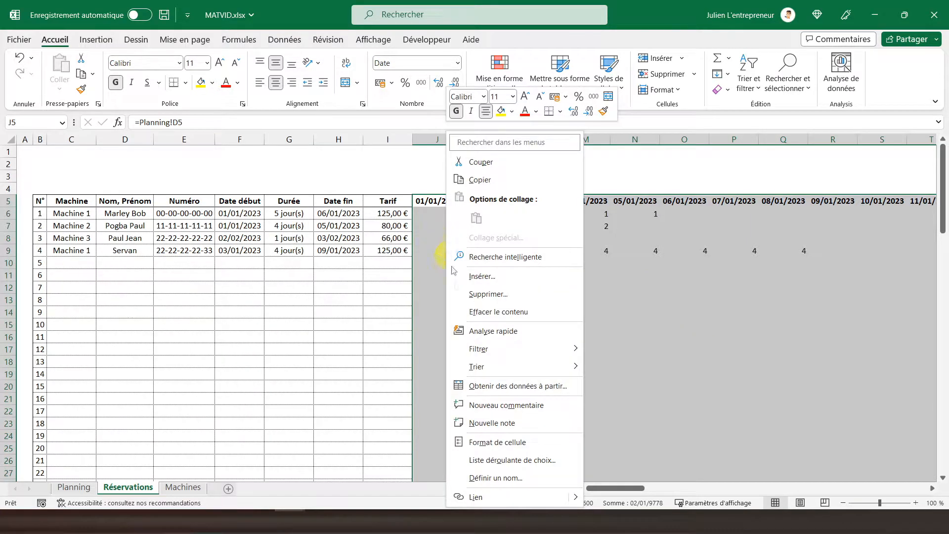
click(482, 443)
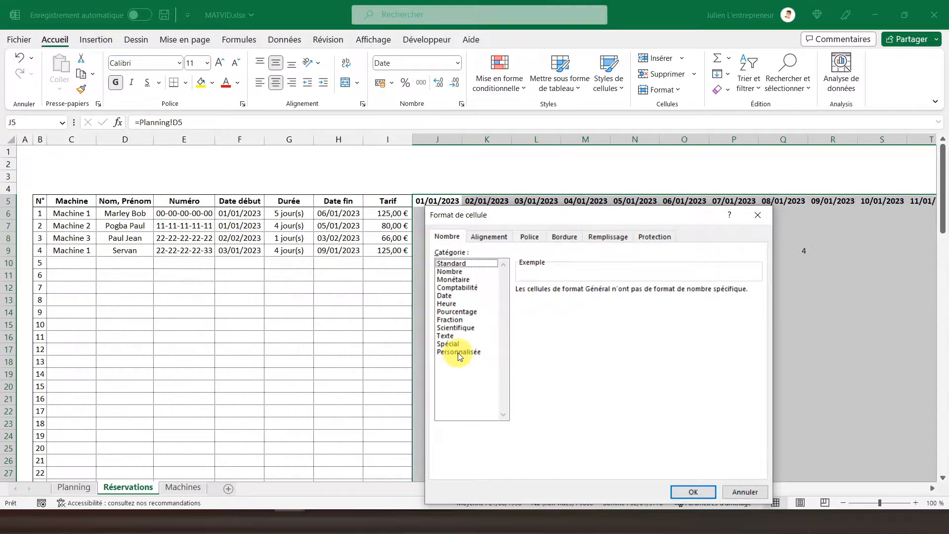
click(458, 352)
click(538, 328)
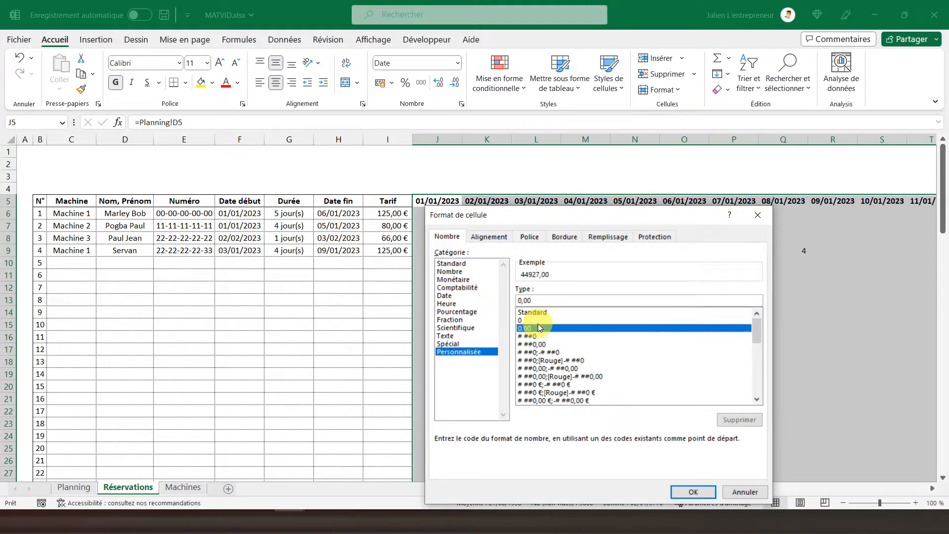
click(529, 322)
drag(535, 301, 482, 297)
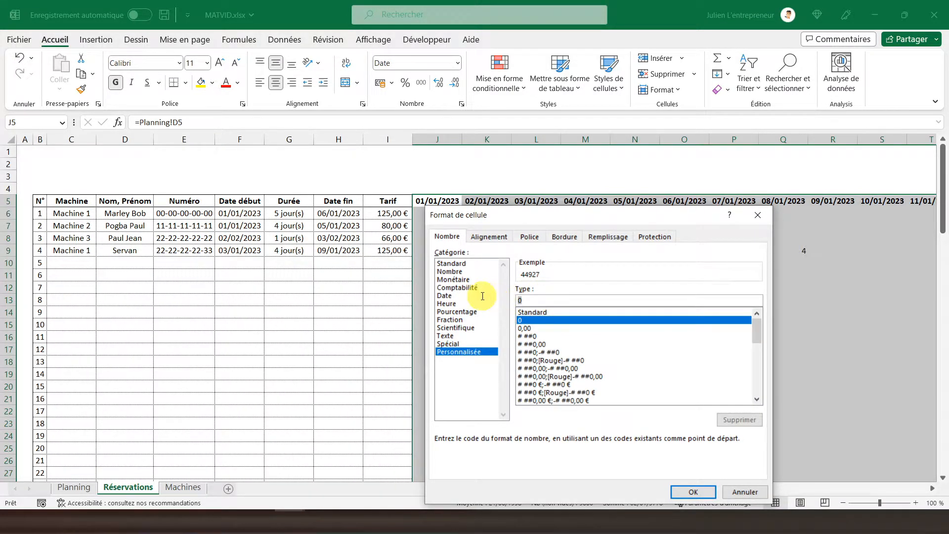
key(BackSpace)
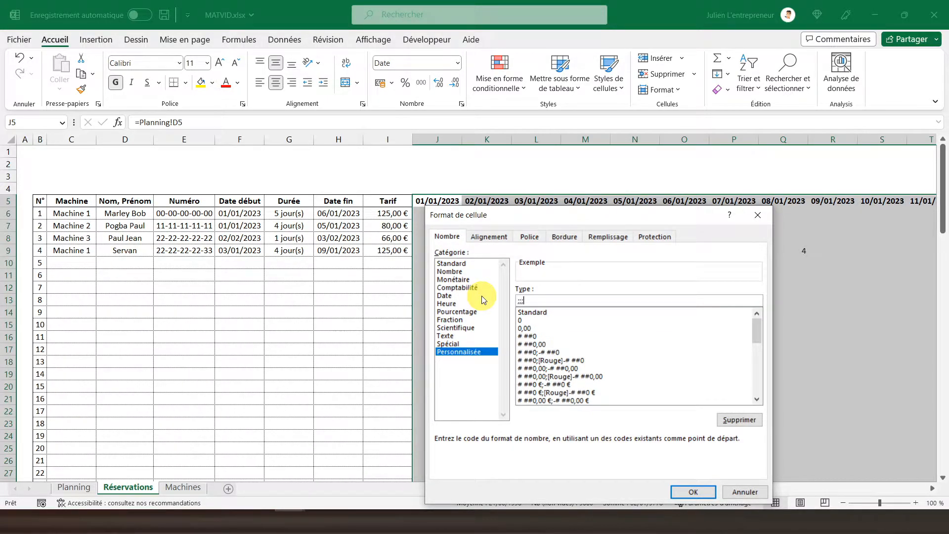
text(;;;)
click(693, 492)
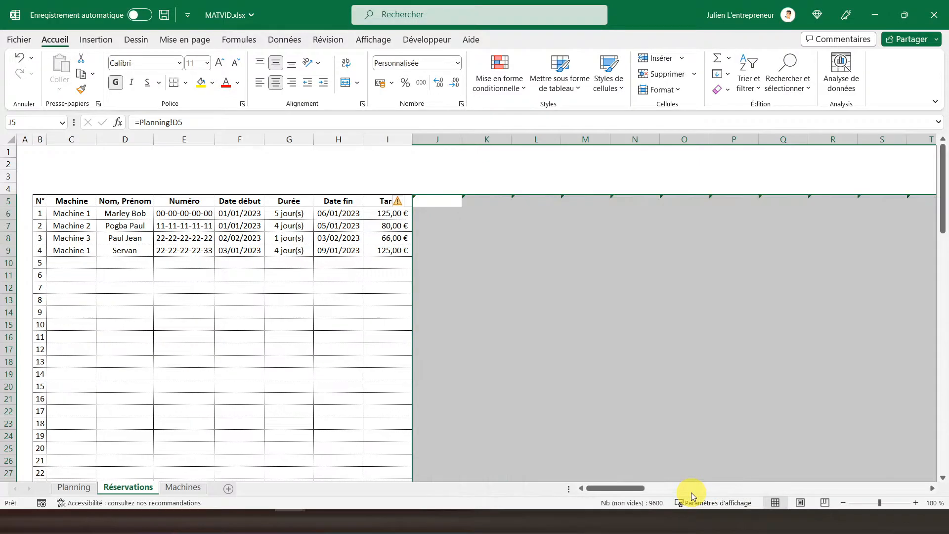
click(435, 201)
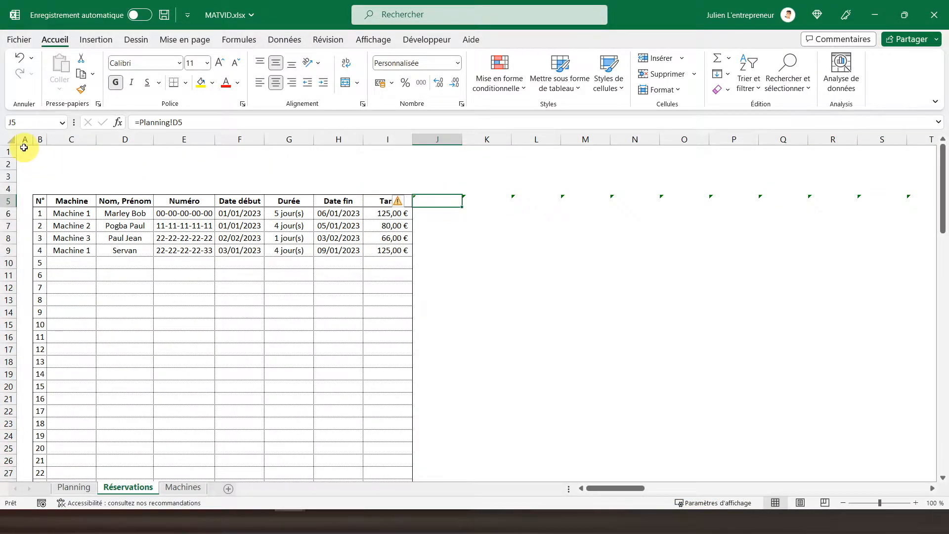
click(23, 151)
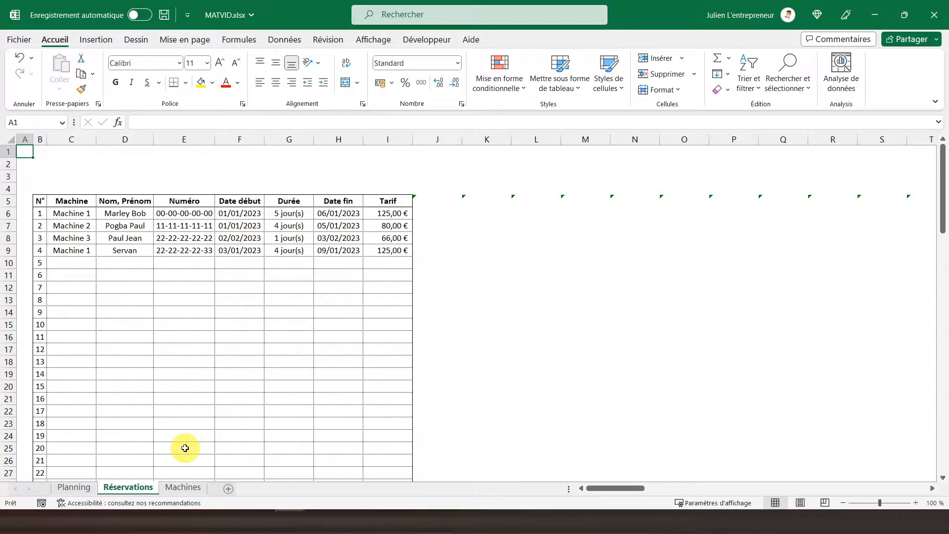
On the Machines sheet, rotate the first date header in D5 to 90 degrees.
click(74, 487)
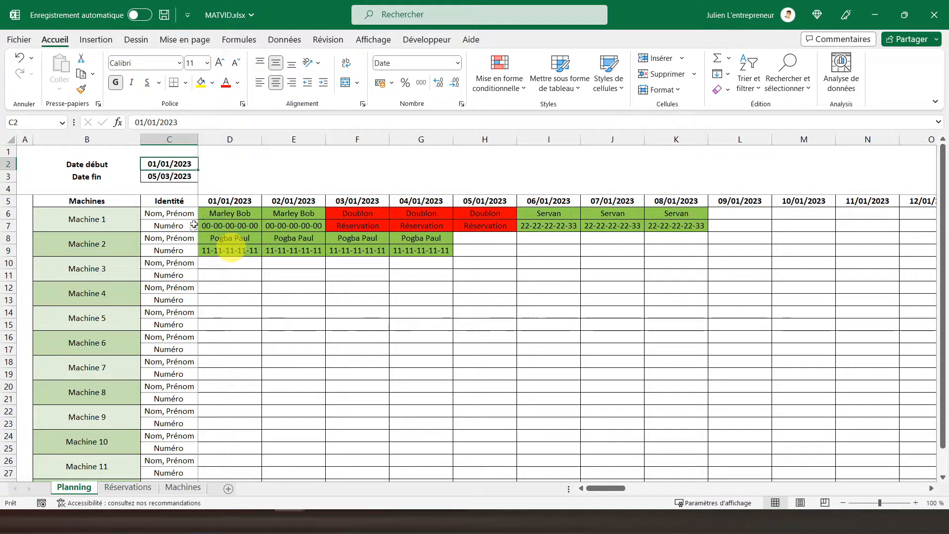
click(127, 487)
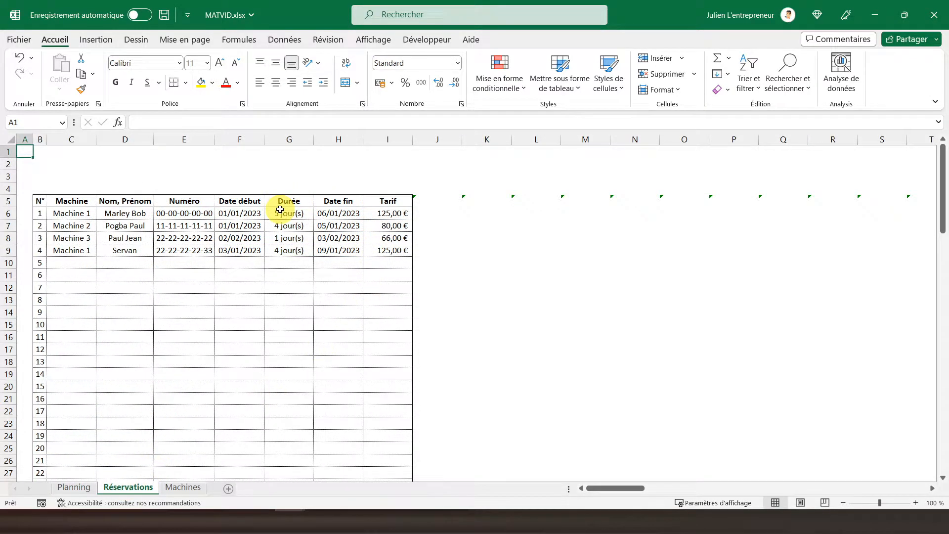
click(183, 488)
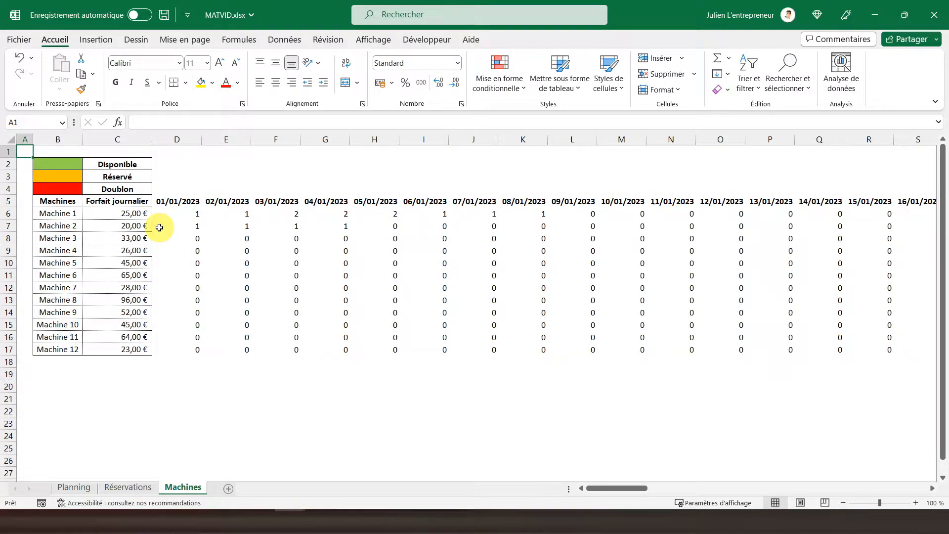
click(174, 136)
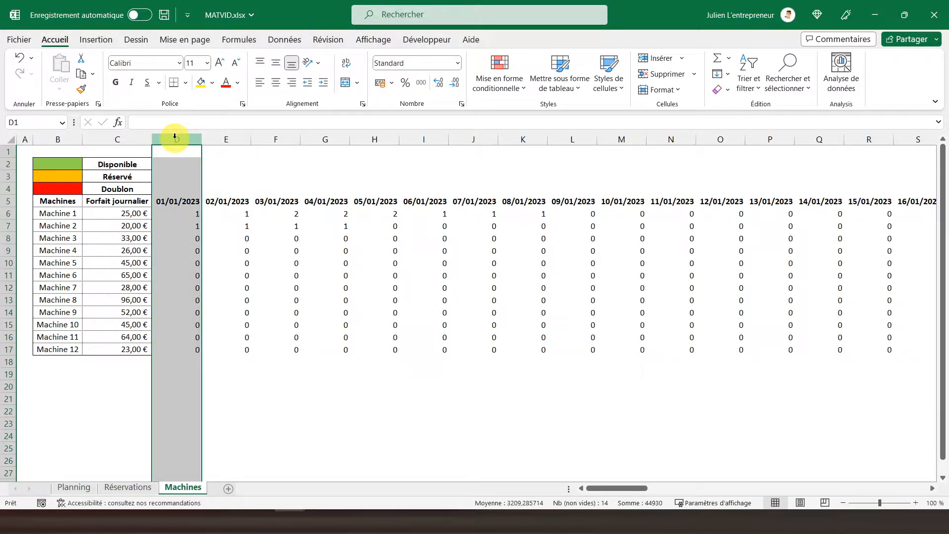
click(174, 198)
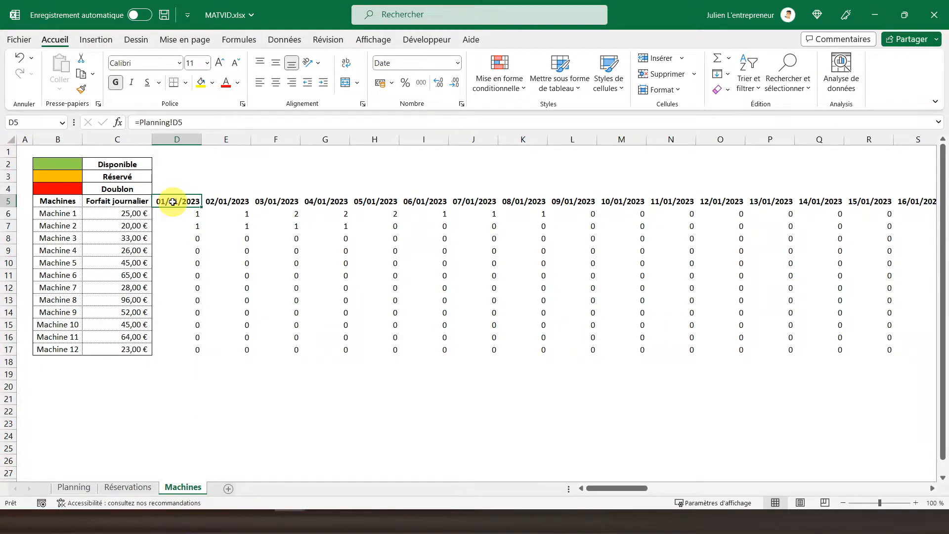
right_click(173, 203)
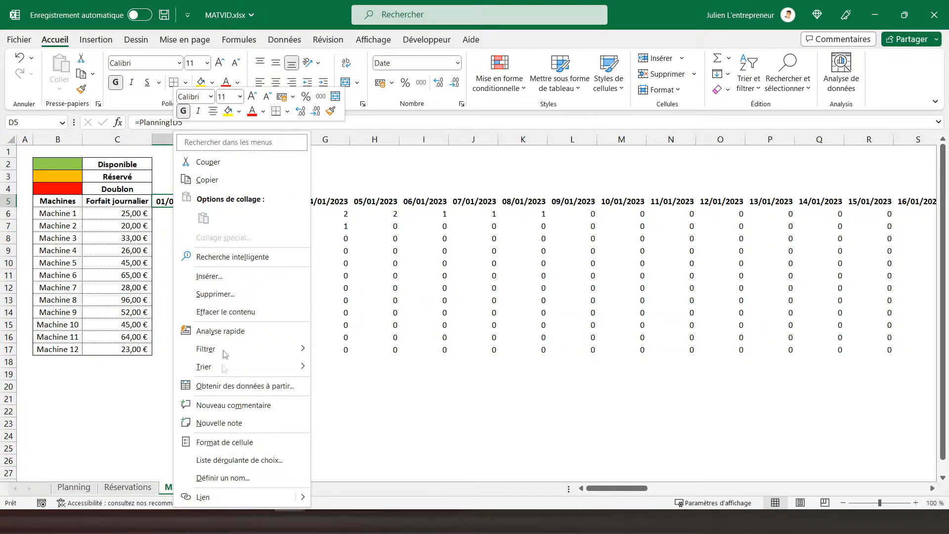
click(217, 441)
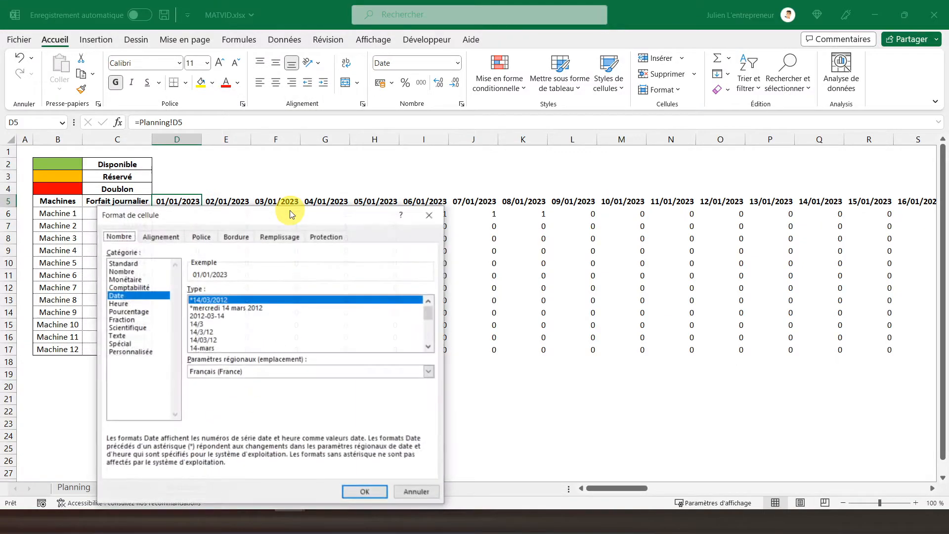
click(153, 238)
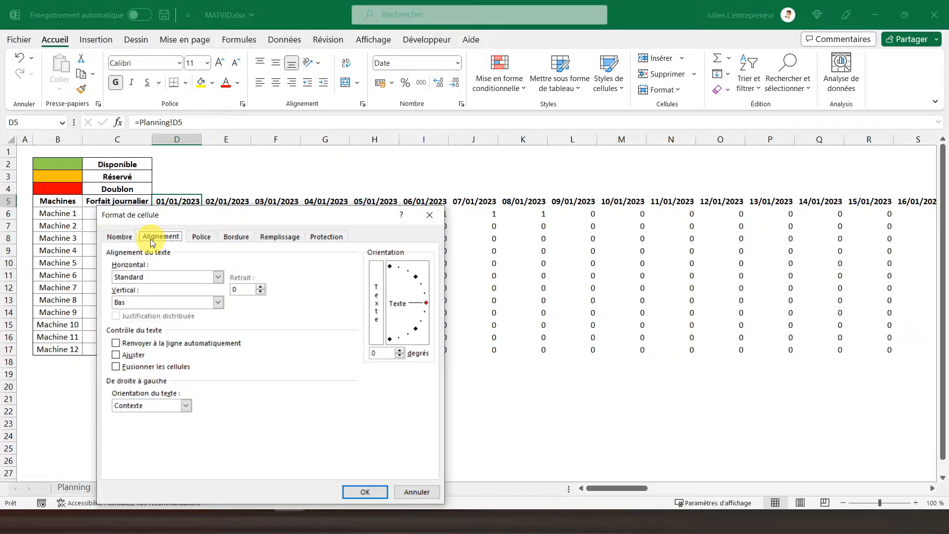
drag(426, 302, 382, 256)
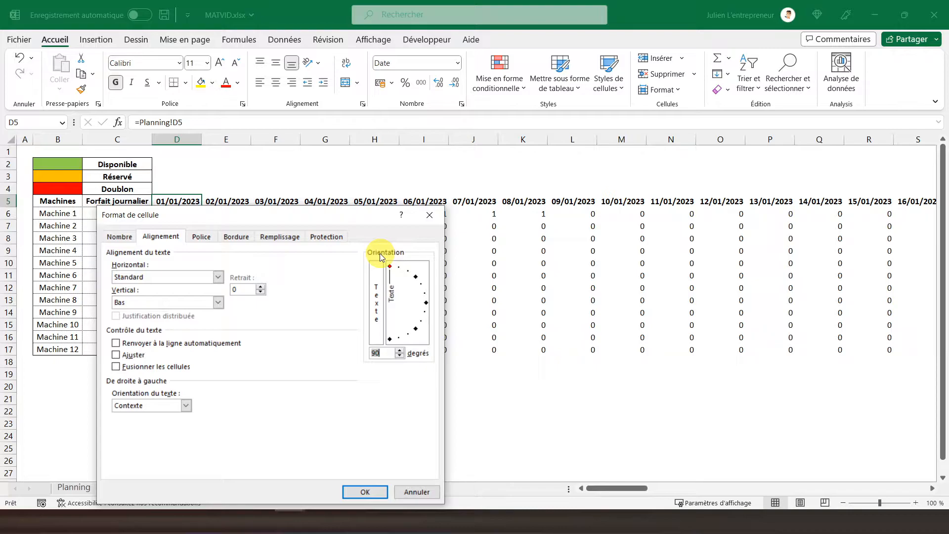
click(366, 491)
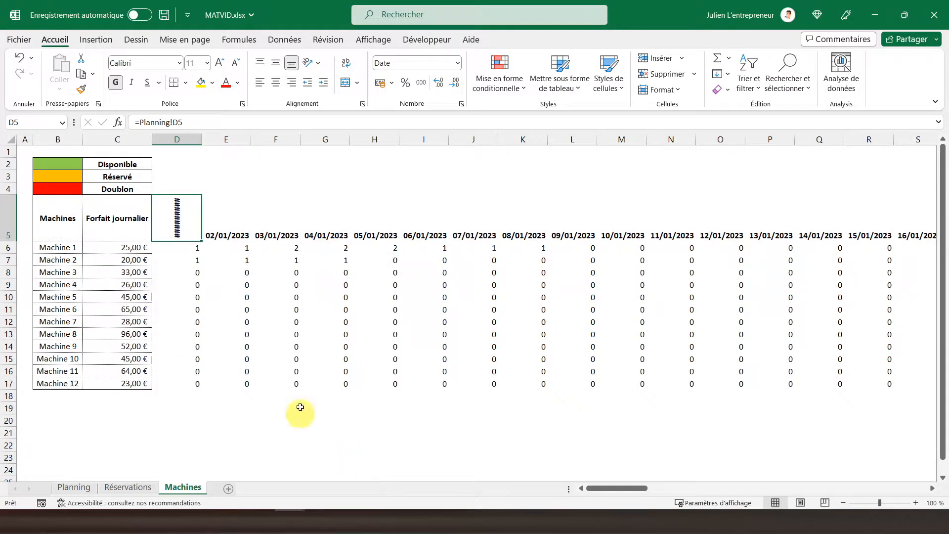
Increase row 5's height to show the whole rotated date, and centre D5 horizontally and vertically.
drag(10, 245, 4, 262)
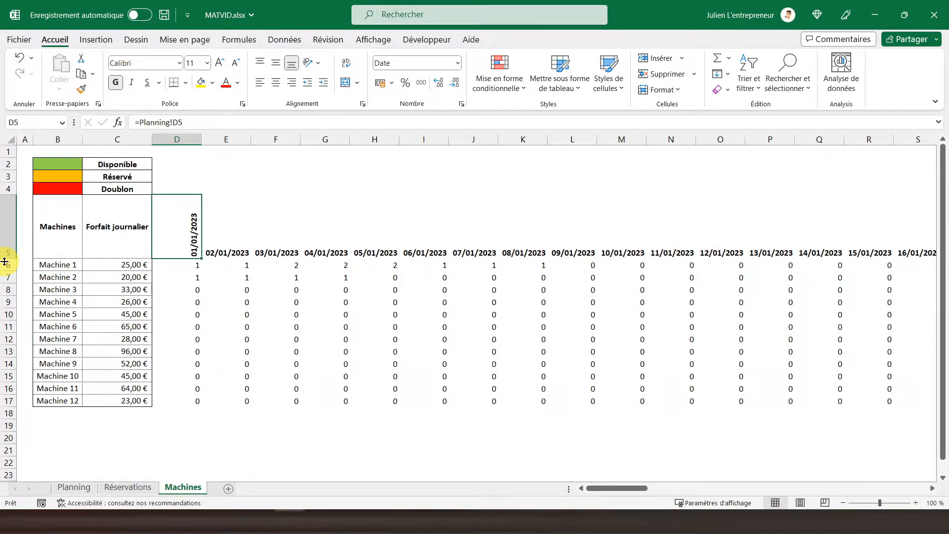
click(276, 82)
click(275, 65)
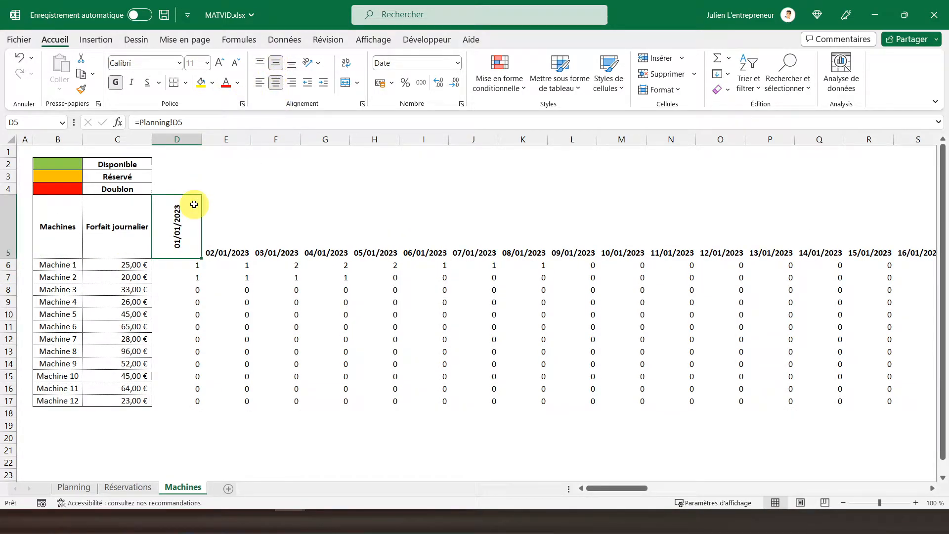
Autofit column D to its rotated date and open the column's width setting.
double_click(198, 141)
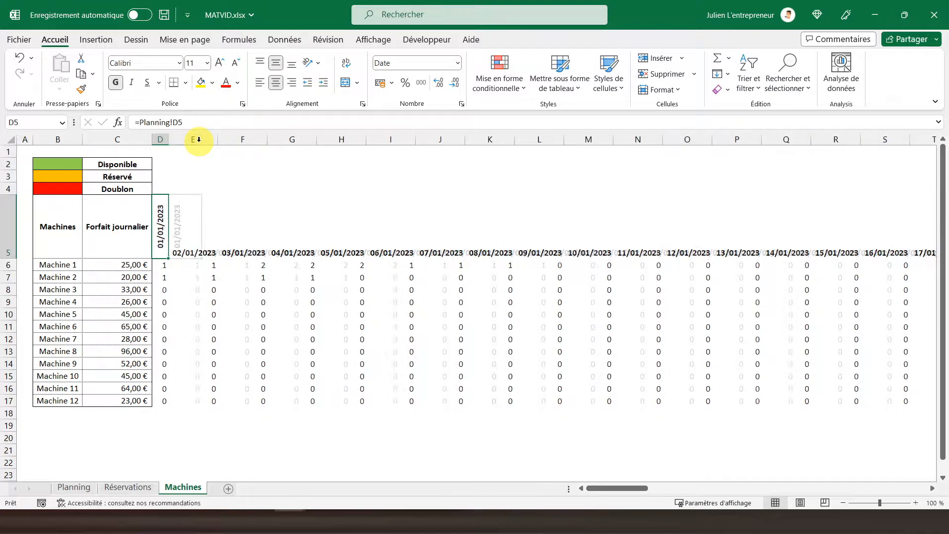
right_click(159, 139)
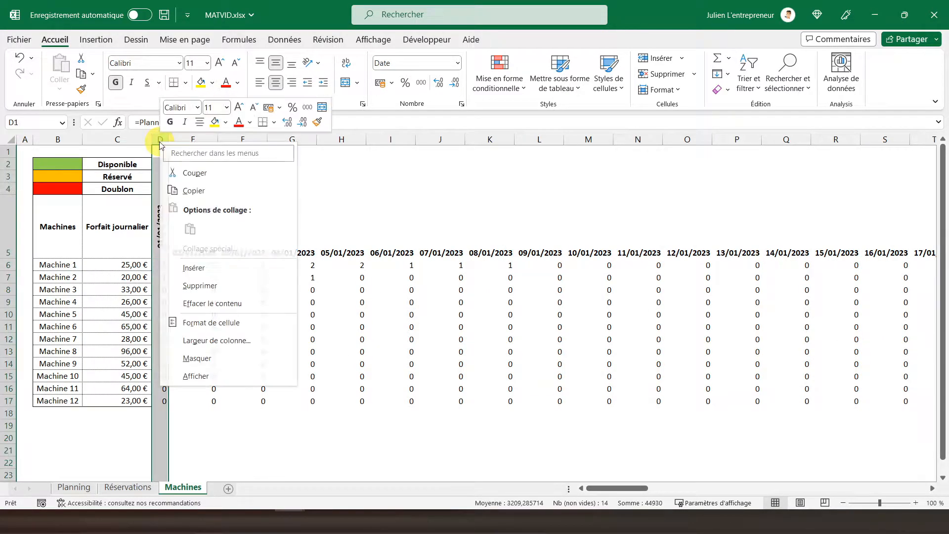
click(193, 338)
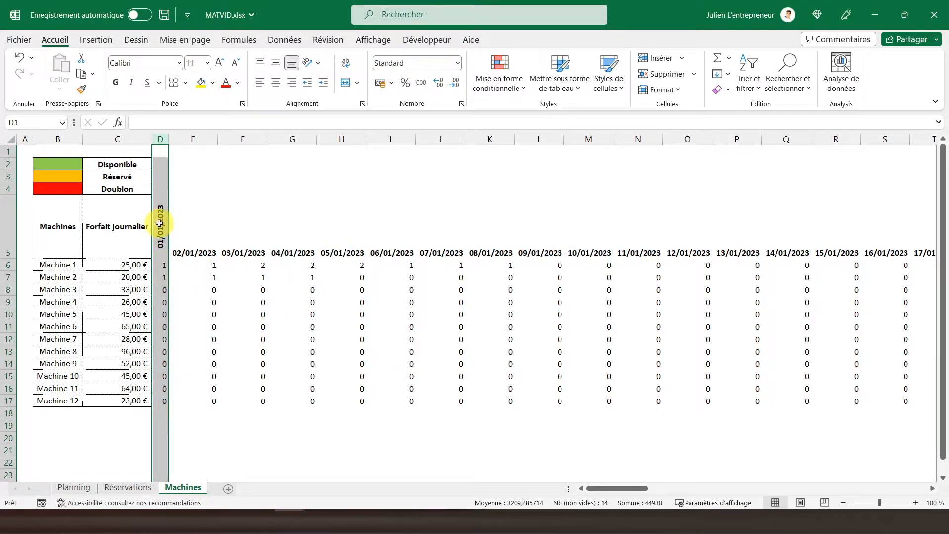
Copy column D's formatting and width to column E and all the following date columns with Format Painter.
click(81, 89)
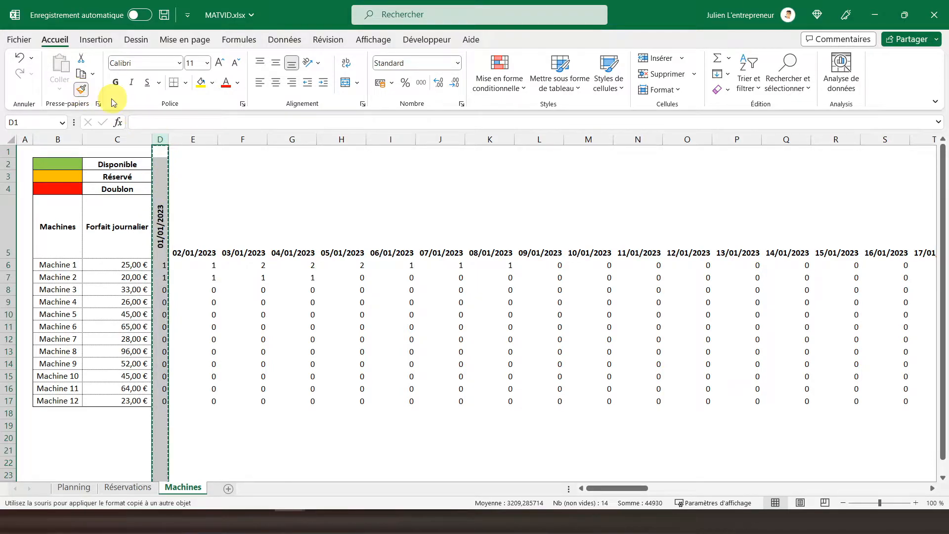
click(193, 140)
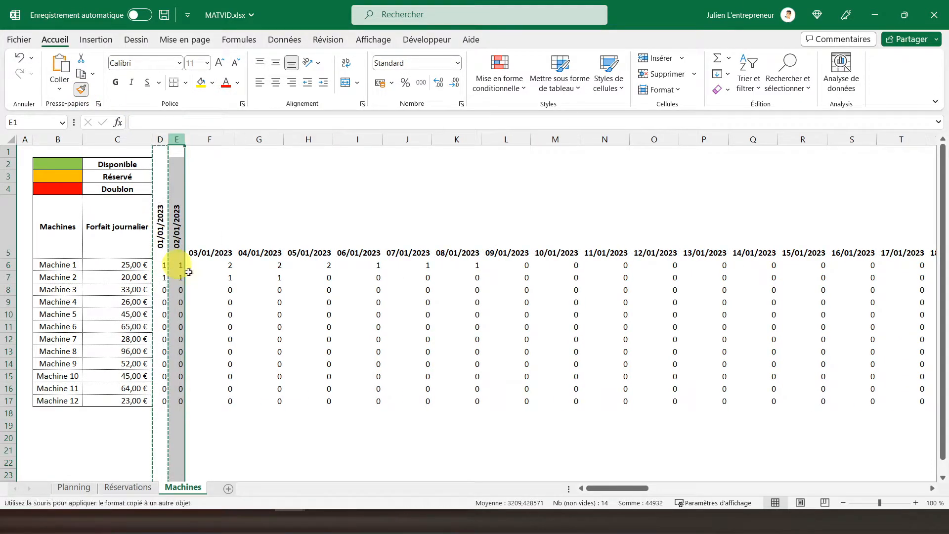
click(81, 89)
mouse_move(208, 140)
mouse_down()
mouse_move(890, 140)
mouse_move(858, 140)
mouse_move(898, 168)
mouse_move(934, 164)
mouse_move(946, 178)
mouse_move(915, 180)
mouse_up()
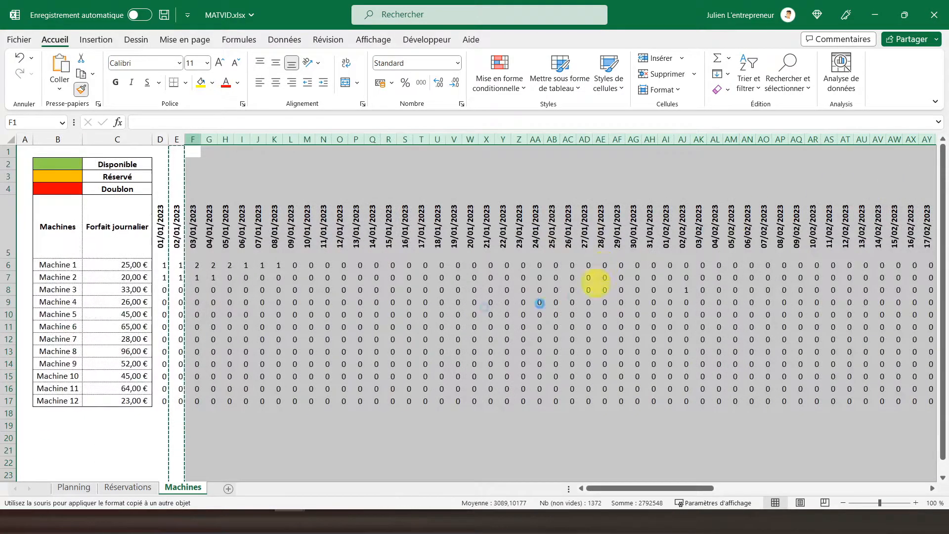
Examine the rotated date headers in row 5 from D5 to the last date column and back.
click(170, 251)
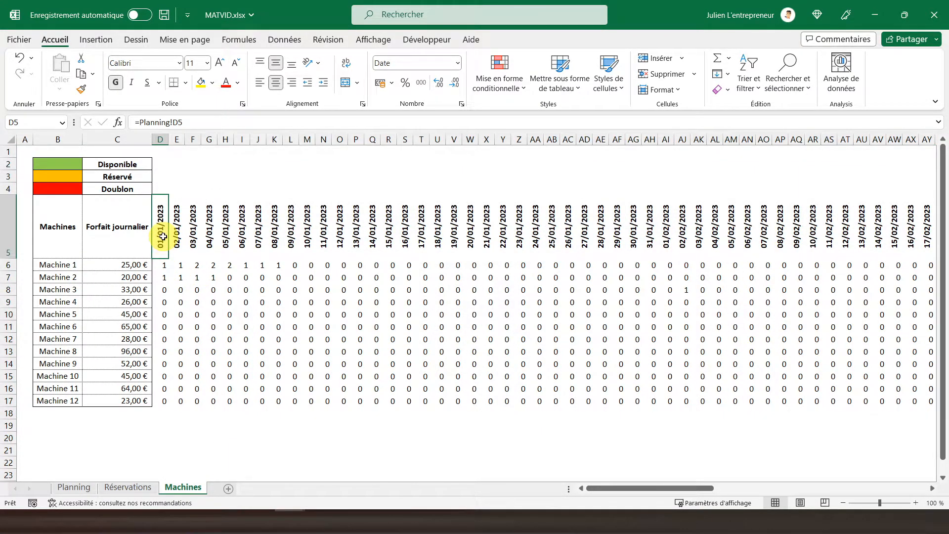
key(Right)
key(Right)
key(Right)
key(Right)
key(Right)
key(Right)
key(Right)
key(Right)
key(Right)
key(Right)
key(Right)
key(Right)
key(Right)
key(Right)
key(Right)
key(Right)
key(Right)
key(Right)
key(Right)
key(Right)
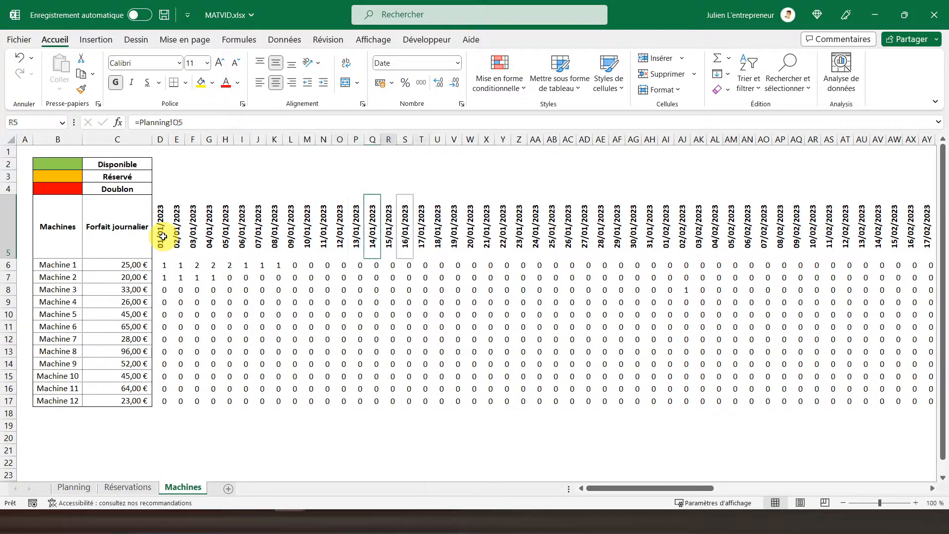
key(Right)
key(Right)
key(Right)
key(Right)
key(Right)
key(Right)
key(Right)
key(Right)
key(Right)
key(Right)
key(Right)
key(Right)
key(Right)
key(Right)
key(Right)
key(Right)
key(Right)
key(Right)
key(Right)
key(Right)
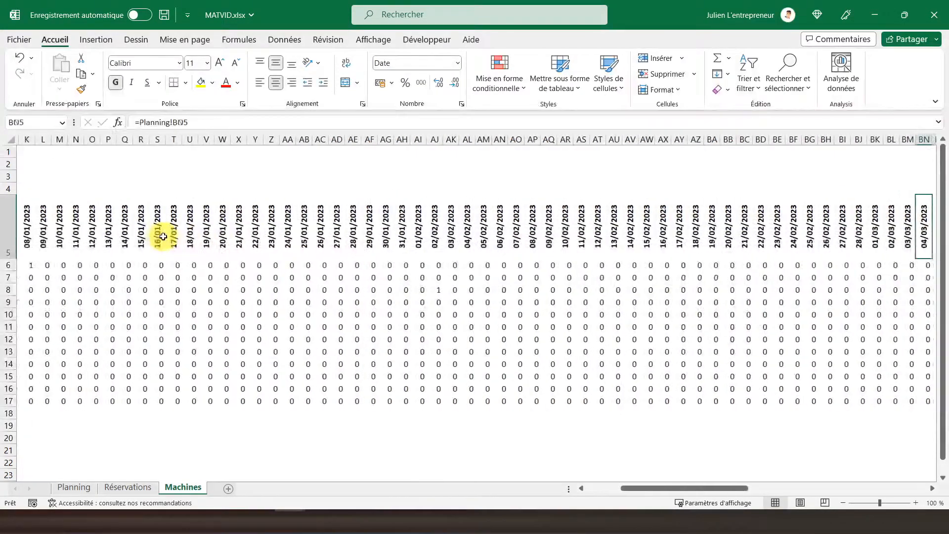
key(Left)
key(Left)
key(Left)
key(Left)
key(Left)
key(Left)
key(Left)
key(Left)
key(Left)
key(Left)
key(Left)
key(Left)
key(Left)
key(Left)
key(Left)
key(Left)
key(Left)
key(Left)
key(Left)
key(Left)
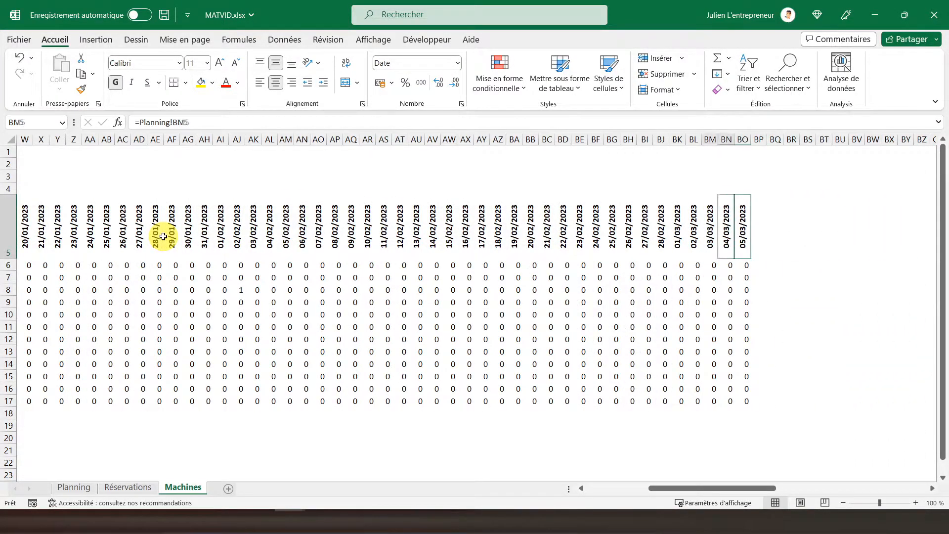
key(Left)
key(Left)
key(Left)
key(Left)
key(Left)
key(Left)
key(Left)
key(Left)
key(Left)
key(Left)
key(Left)
key(Left)
key(Left)
key(Left)
key(Left)
key(Left)
key(Left)
key(Left)
key(Left)
key(Left)
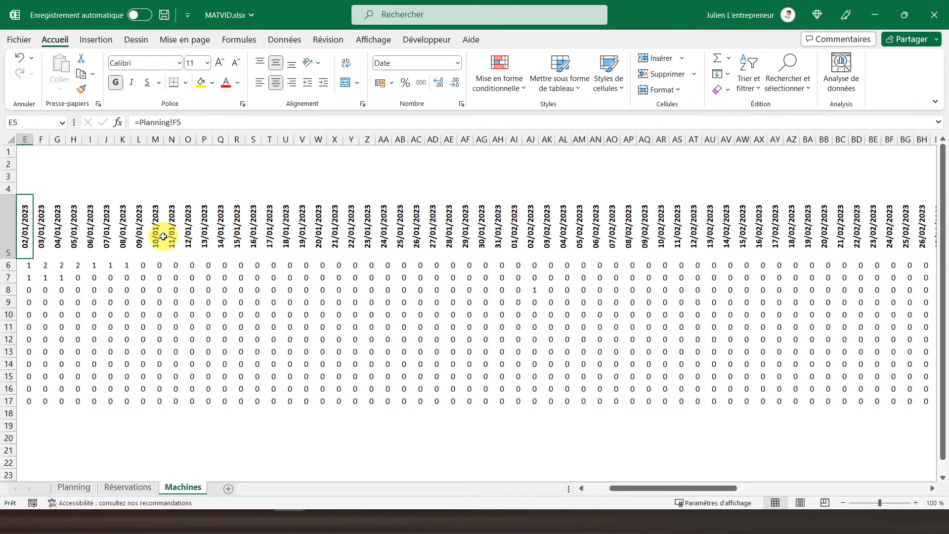
Select the date header cells in row 5 from D5 through CY5.
key(Right)
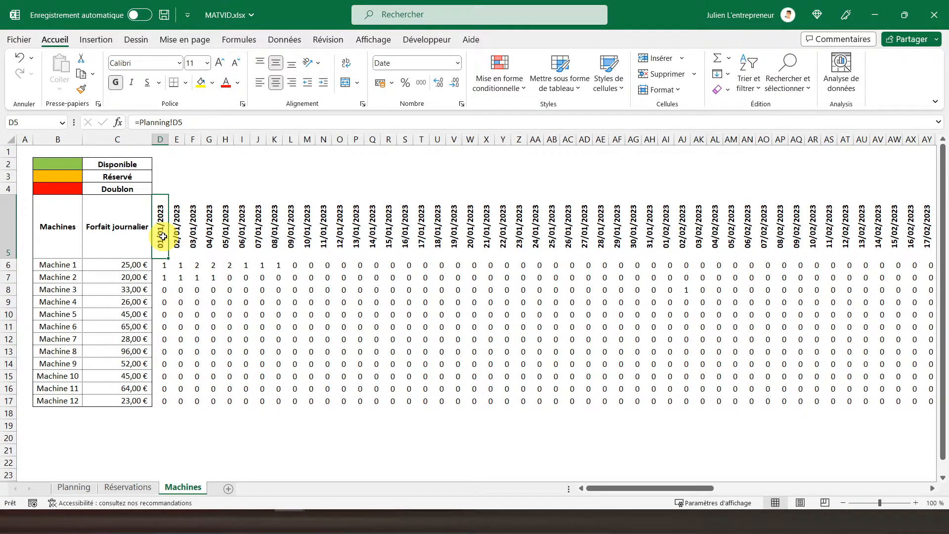
key(ctrl+shift+Right)
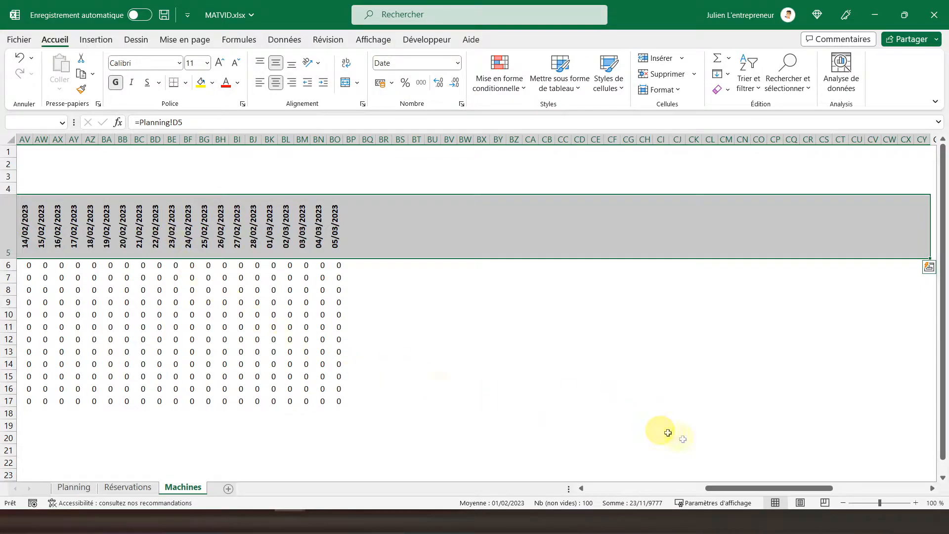
drag(741, 487, 474, 500)
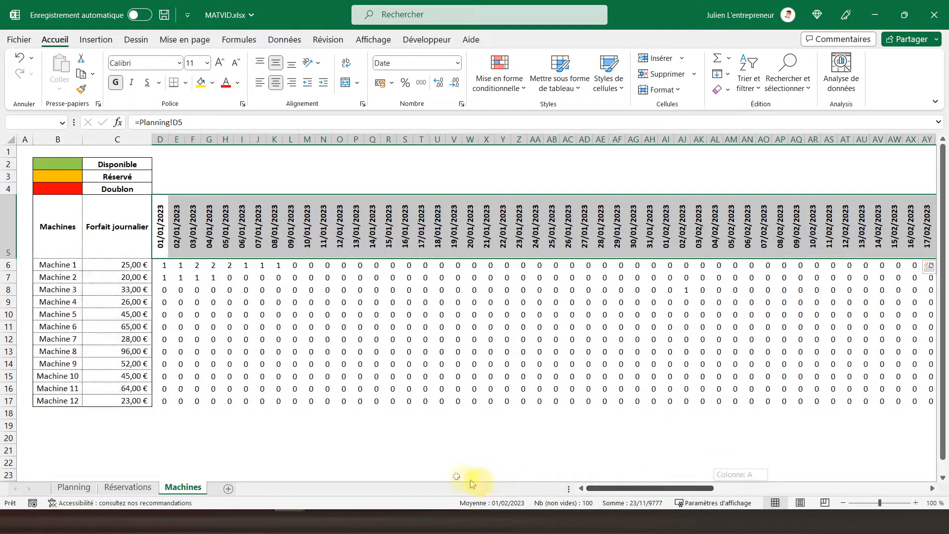
right_click(179, 211)
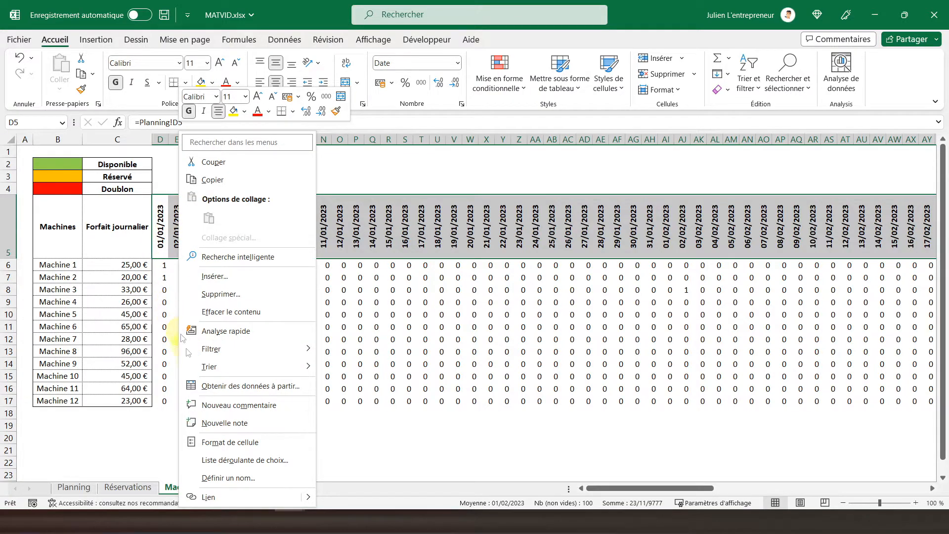
click(221, 443)
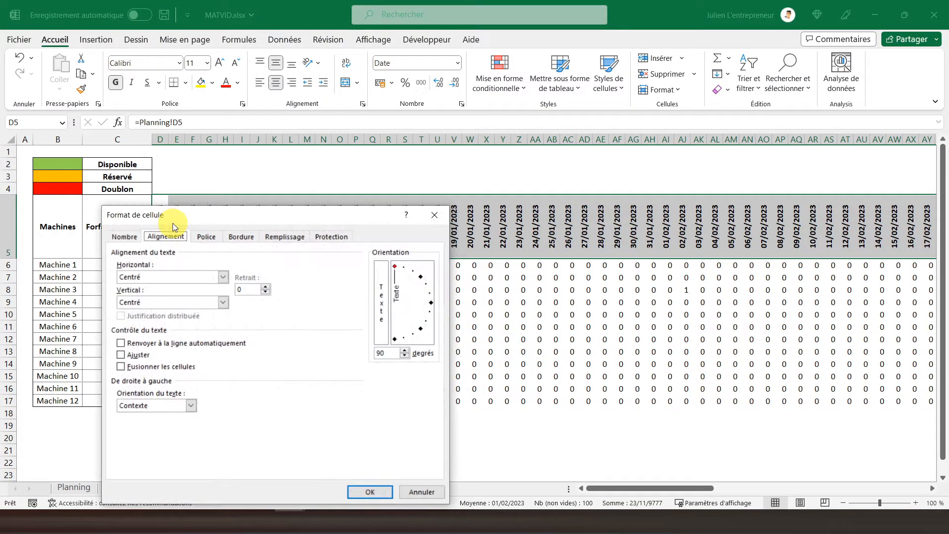
click(121, 238)
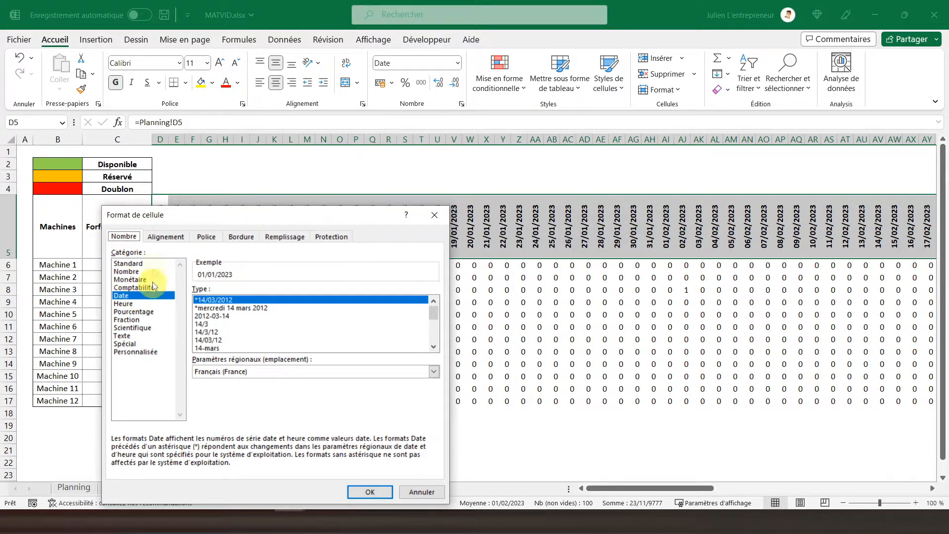
click(173, 238)
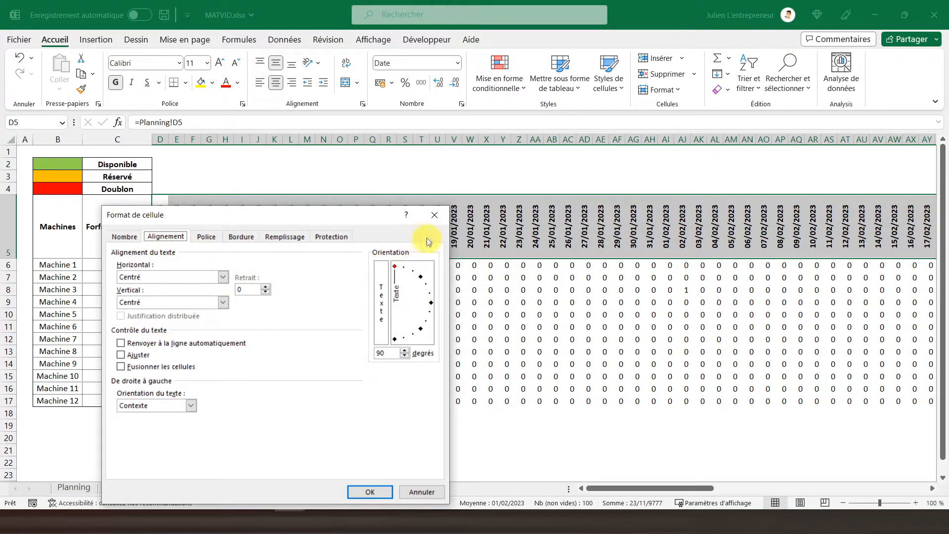
click(434, 215)
Create a formula-based conditional formatting rule for the row 5 date headers using =D5<>"".
click(505, 88)
mouse_move(514, 230)
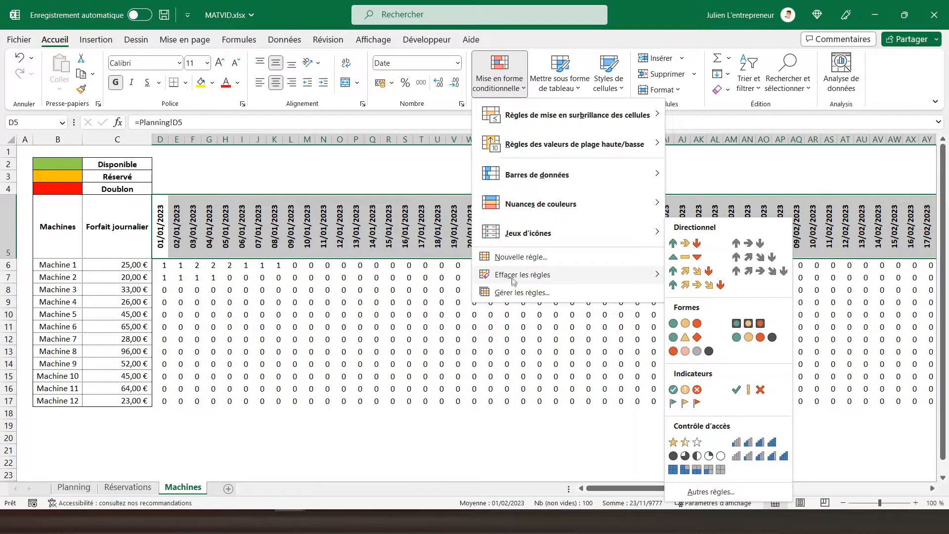
click(520, 257)
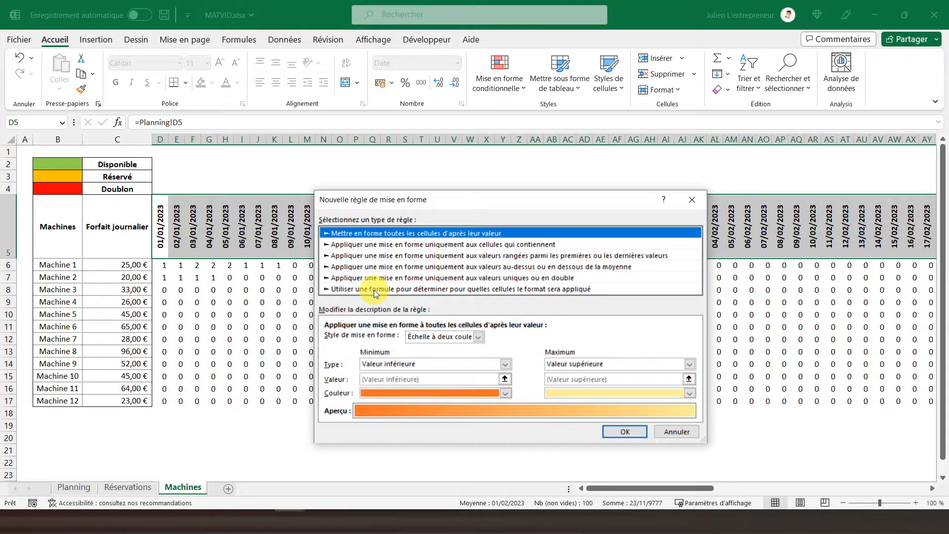
click(374, 290)
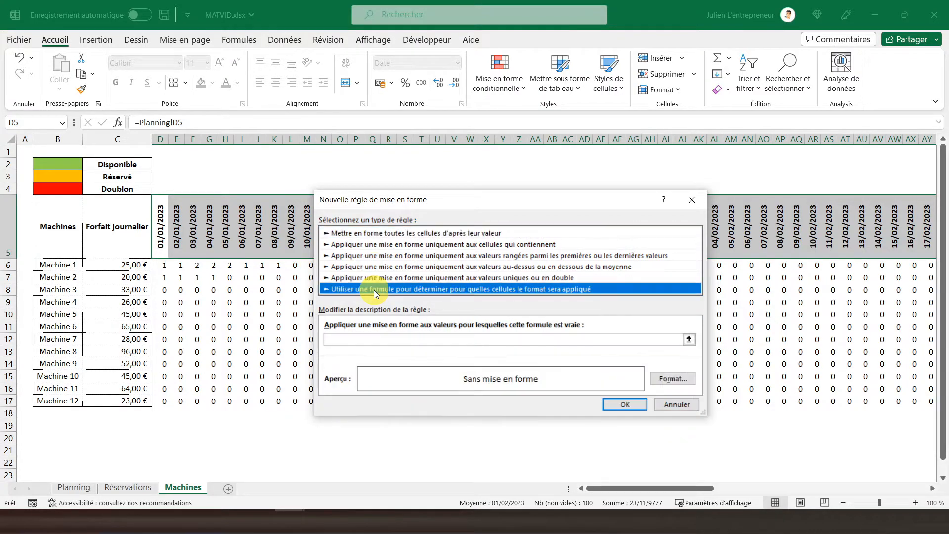
click(351, 340)
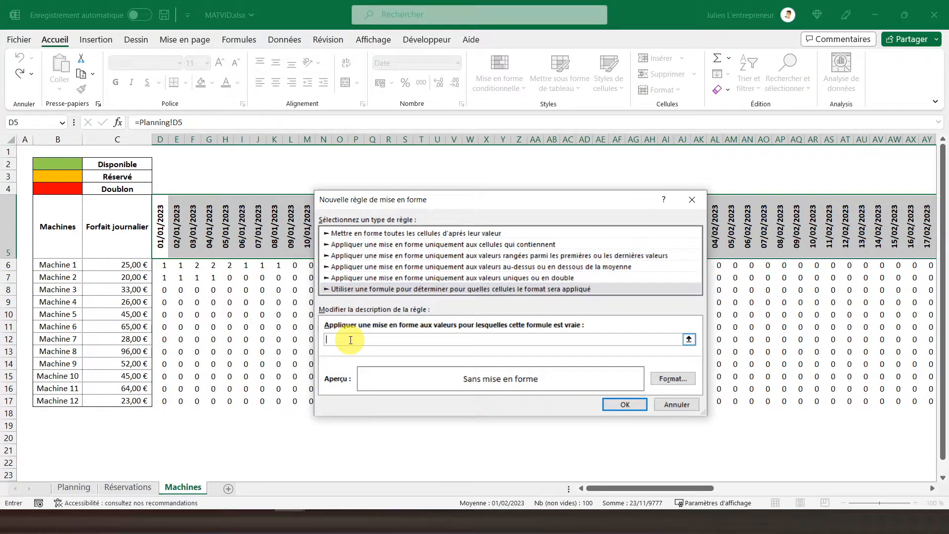
click(158, 246)
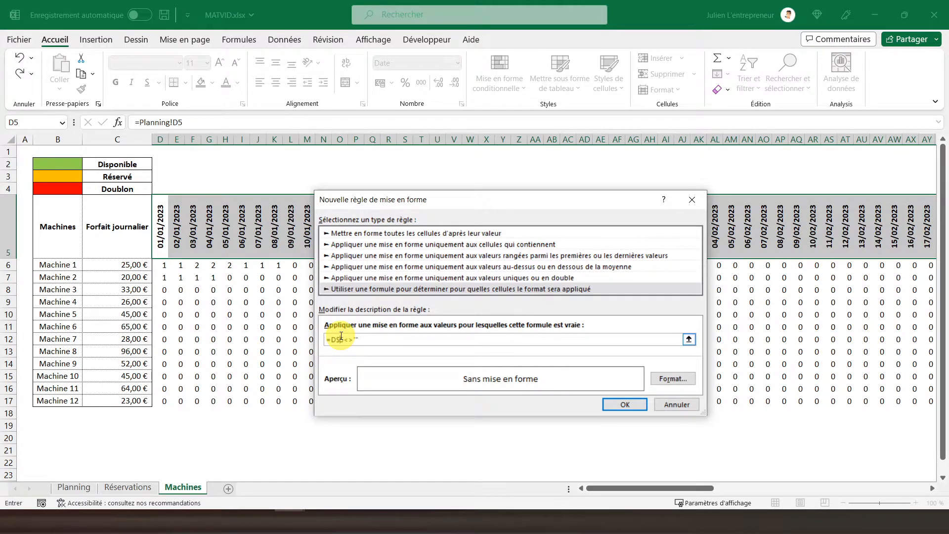
Give the header rule an outline border on all four sides and apply it.
click(679, 382)
click(515, 211)
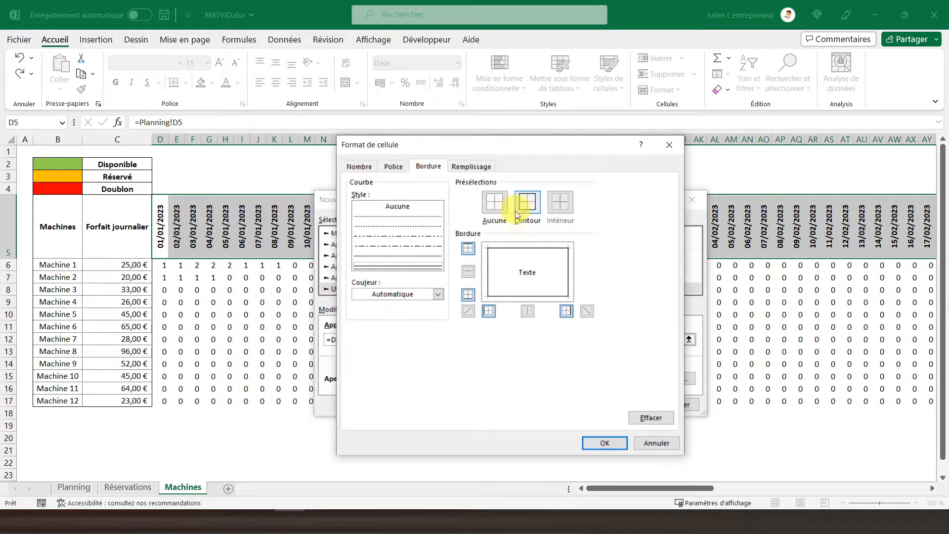
click(604, 443)
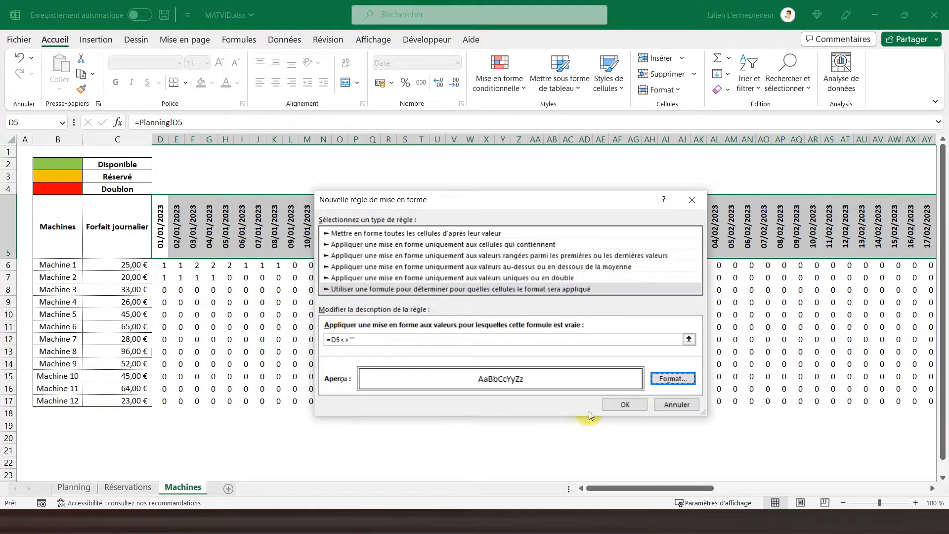
click(621, 404)
Examine the borders of the date header cells along row 5.
key(Right)
key(Right)
key(Right)
key(Right)
key(Right)
key(Right)
key(Right)
key(Right)
key(Right)
key(Right)
key(Right)
key(Right)
key(Right)
key(Right)
key(Right)
key(Right)
key(Right)
key(Right)
key(Right)
key(Right)
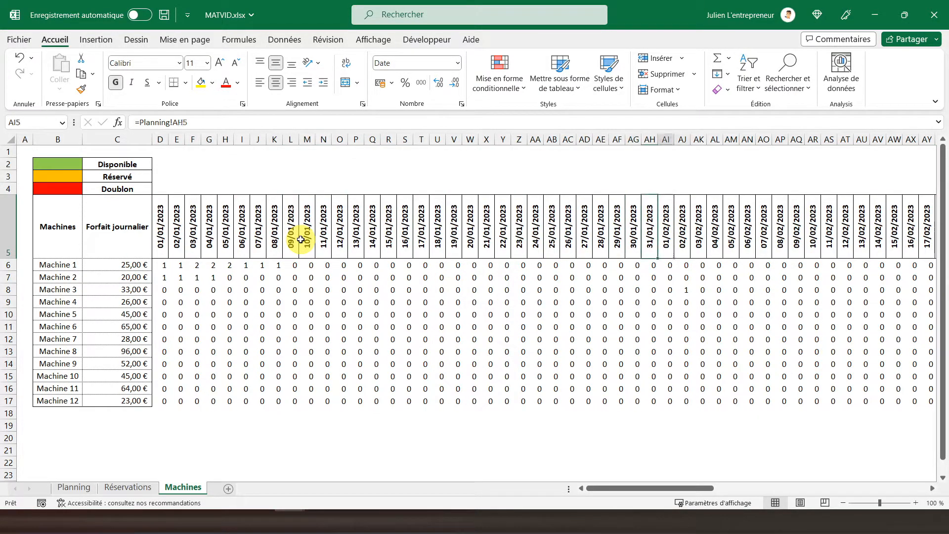
key(Right)
key(Right)
key(Right)
key(Right)
key(Right)
key(Right)
key(Right)
key(Right)
drag(639, 487, 525, 491)
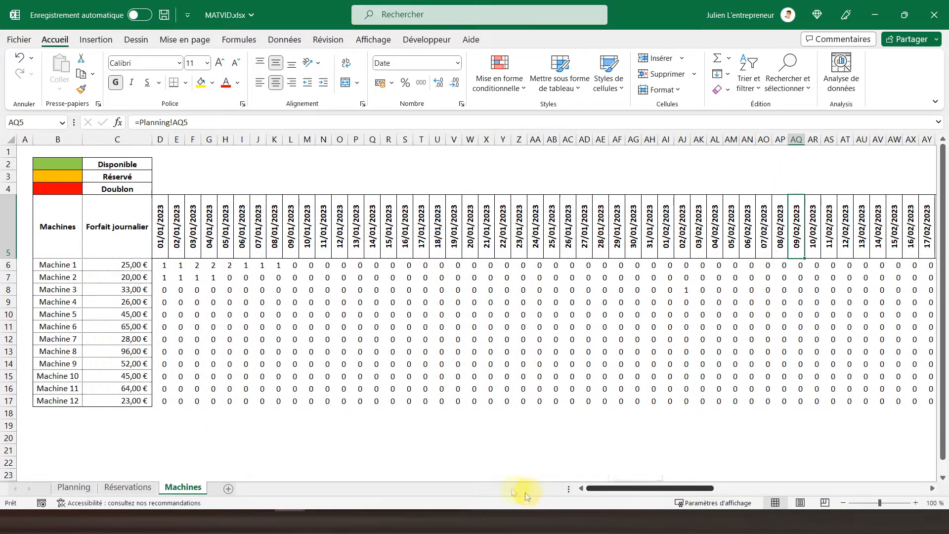
Select the machine availability grid from D6 through CY17.
click(162, 264)
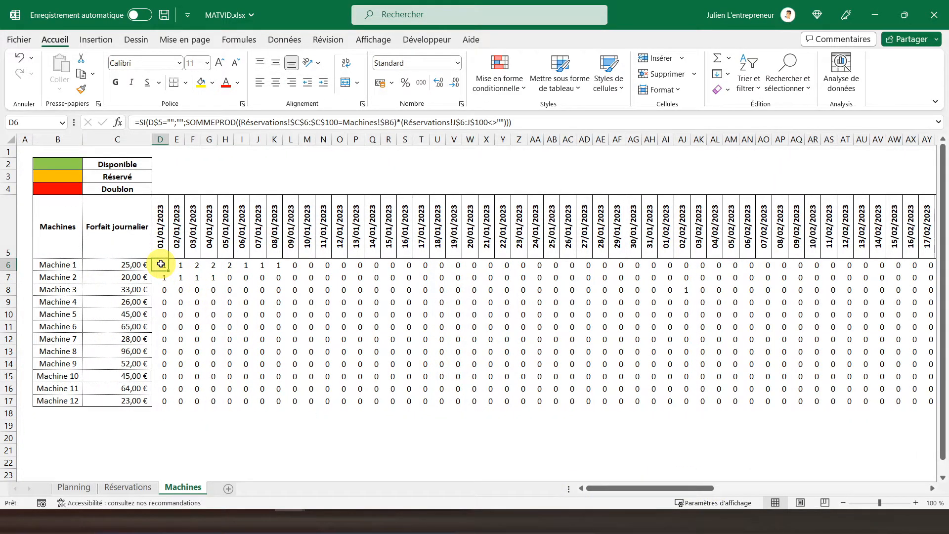
key(ctrl+shift+Right)
key(shift+Down)
key(shift+Down)
key(shift+Down)
key(shift+Down)
key(shift+Down)
key(shift+Down)
key(shift+Down)
key(shift+Down)
key(shift+Down)
key(shift+Down)
key(shift+Down)
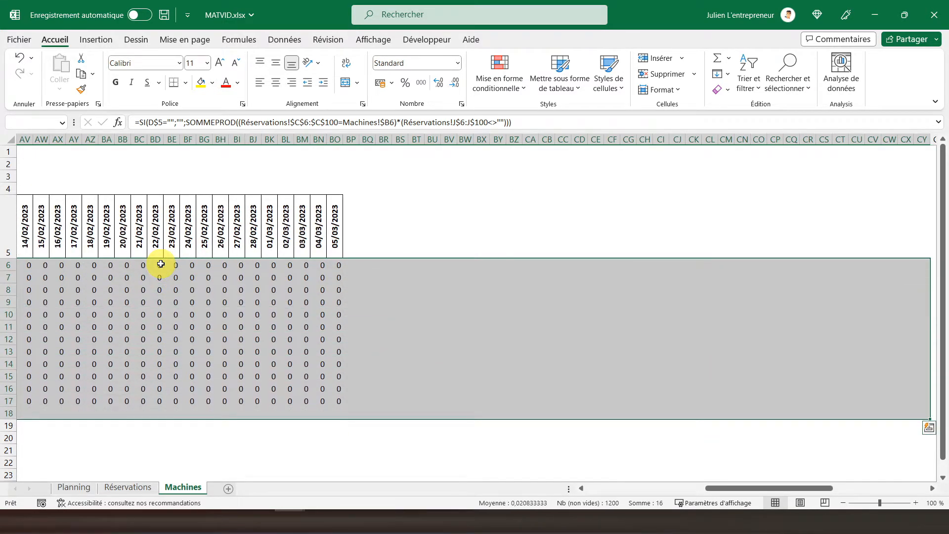
drag(740, 485, 589, 488)
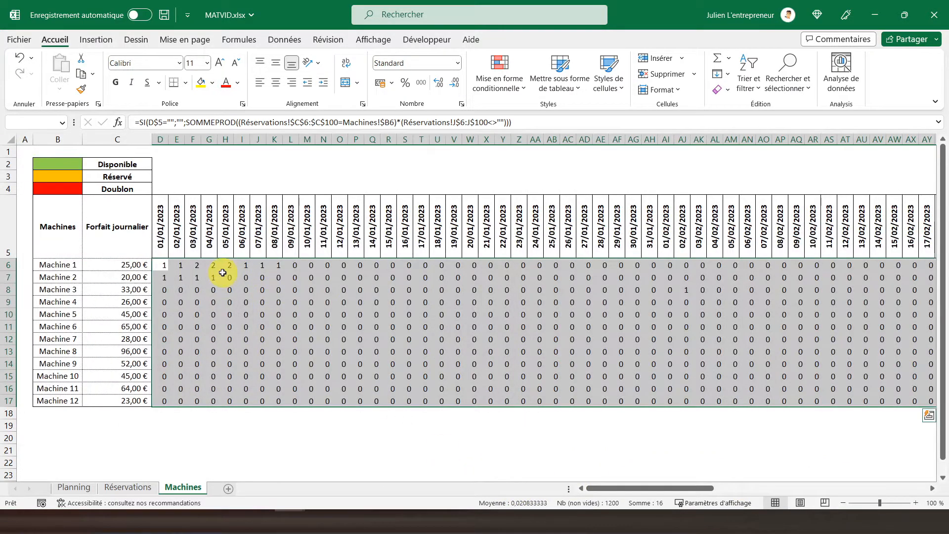
Start a formula-based conditional formatting rule for D6:CY17 with the condition =$D5<>.
click(505, 87)
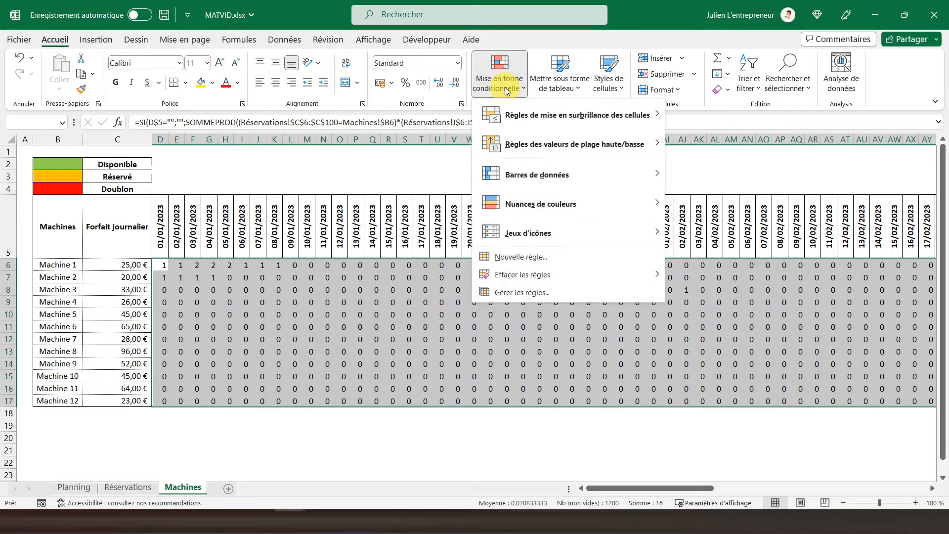
click(514, 257)
drag(449, 189, 600, 172)
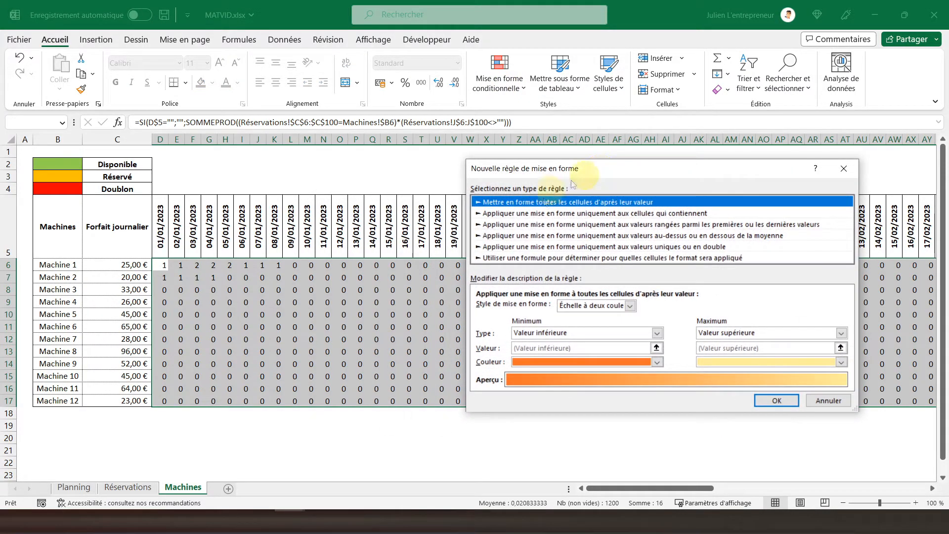
click(500, 255)
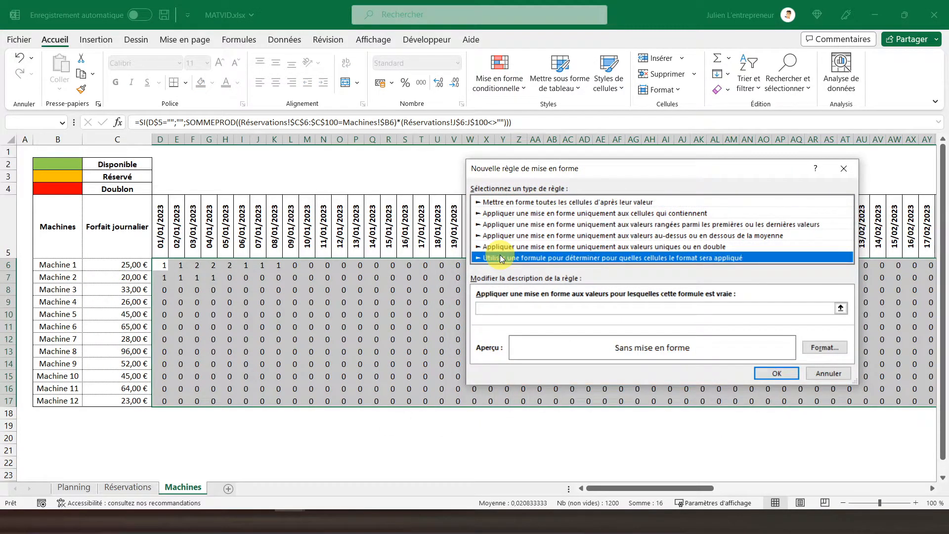
click(515, 308)
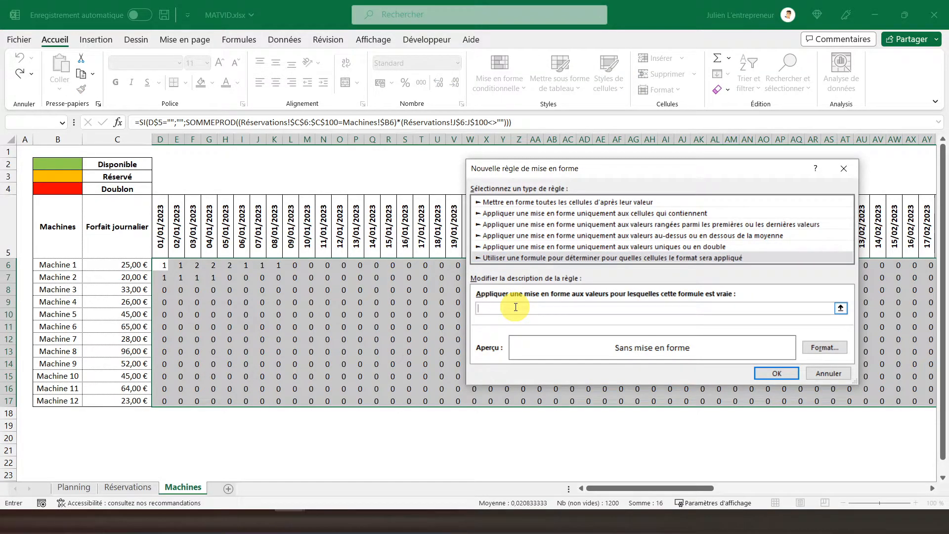
text(=)
click(159, 264)
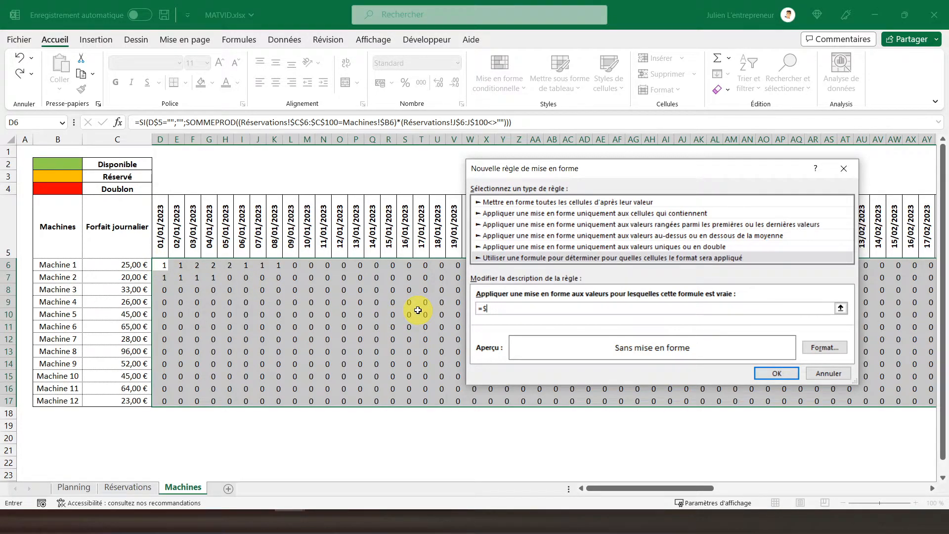
click(160, 228)
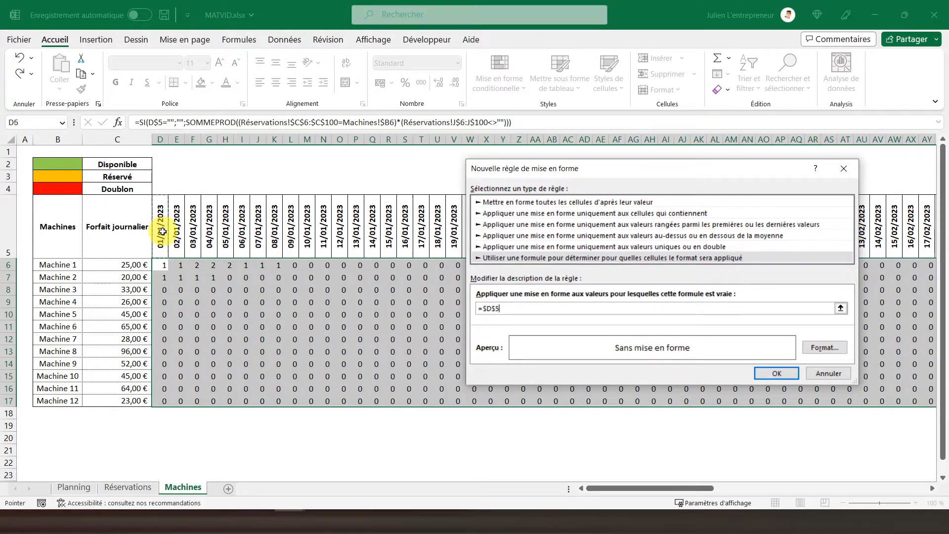
text(<>)
click(499, 308)
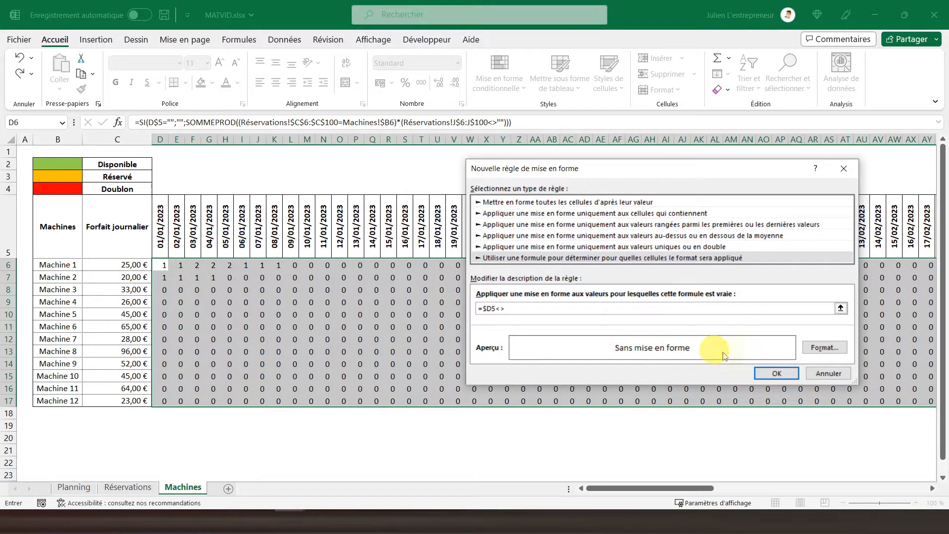
Give the grid rule an outline border, complete its formula as =$D5<>"" and apply it.
click(831, 352)
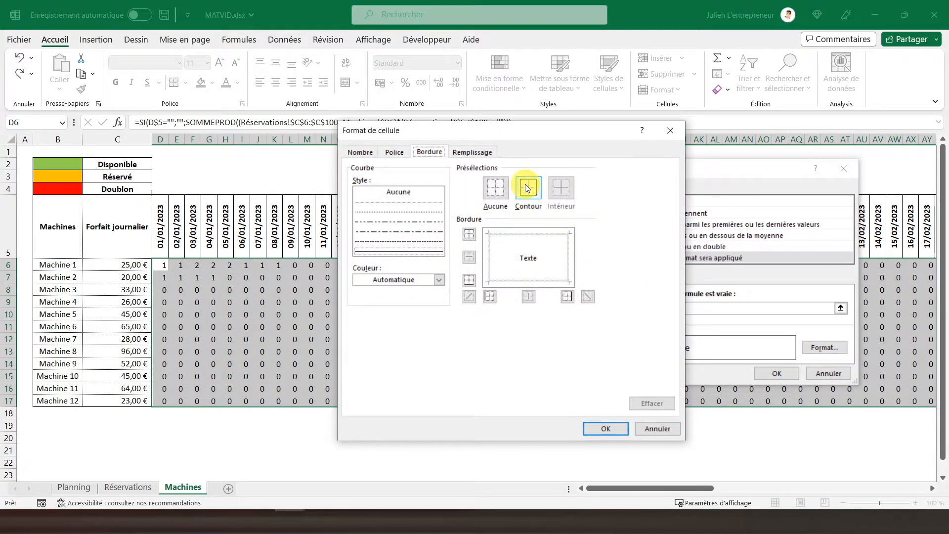
click(528, 187)
click(608, 428)
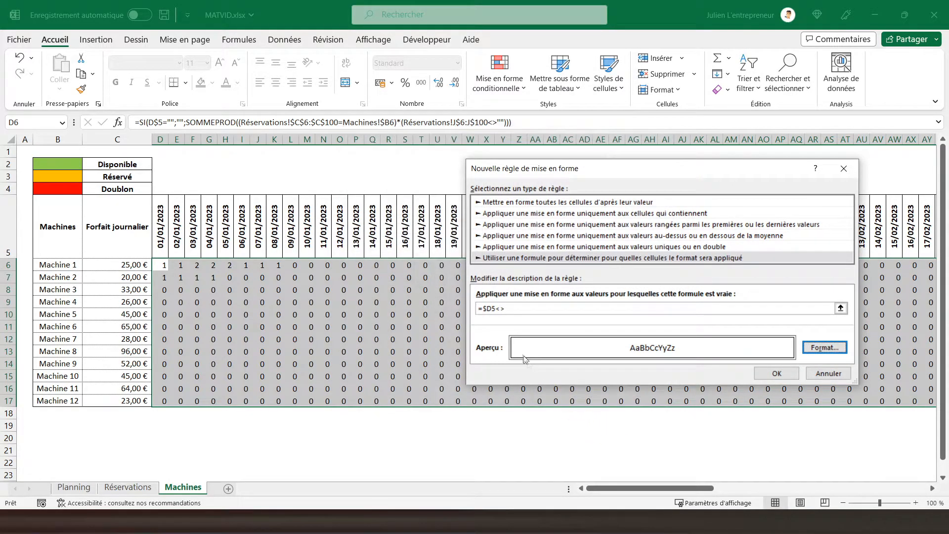
click(776, 375)
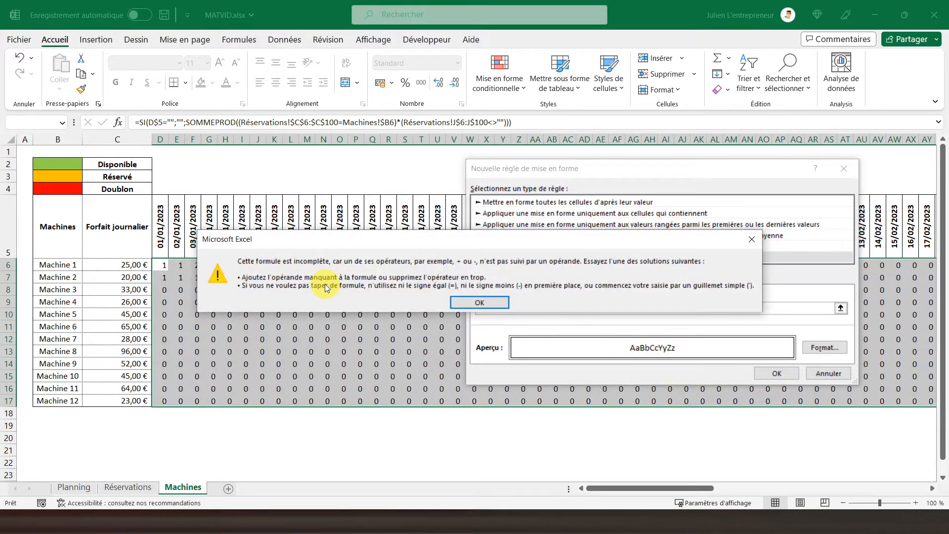
click(488, 304)
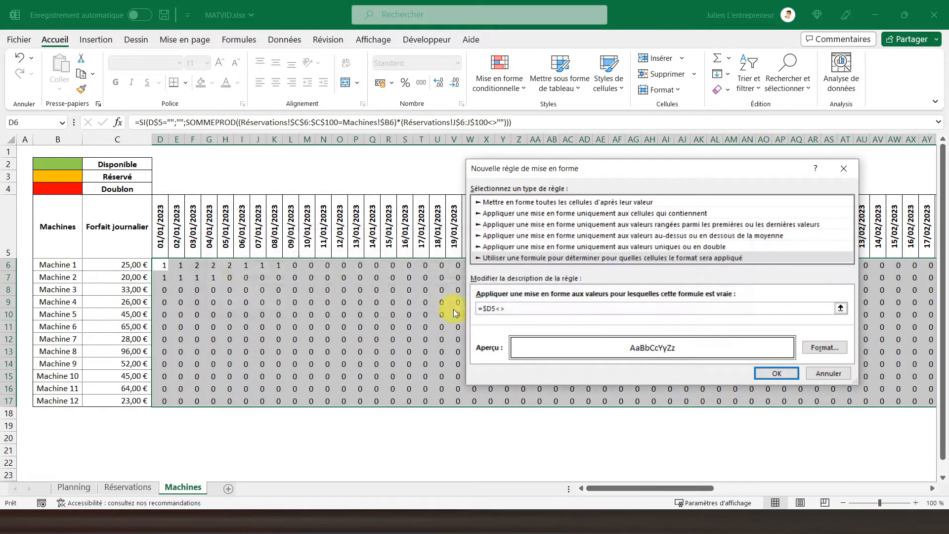
click(512, 311)
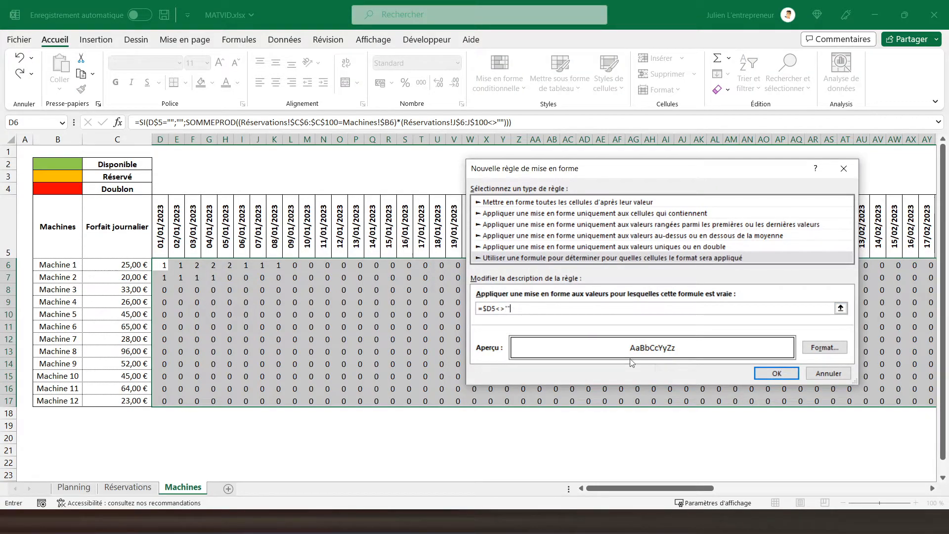
click(777, 373)
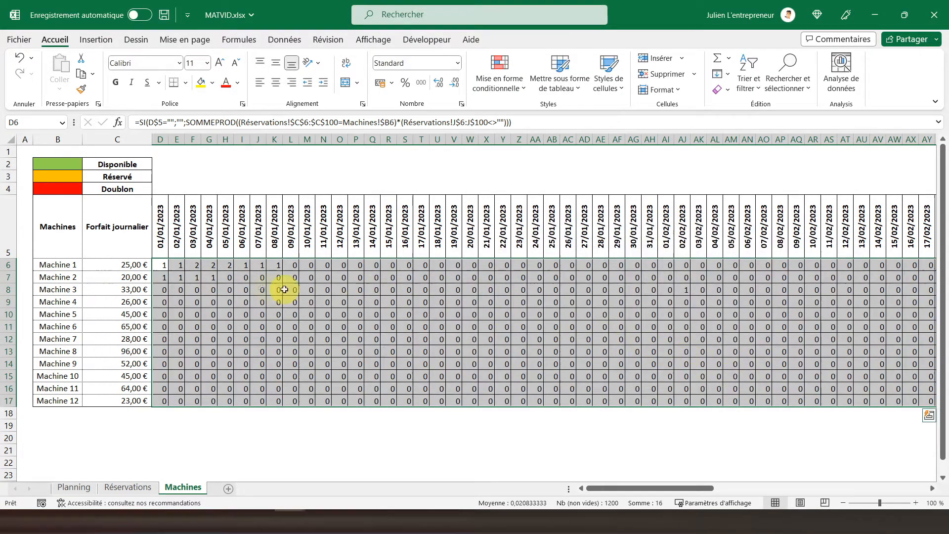
Edit the grid's conditional formatting rule so its formula reads =D$5<>"", and apply the change.
drag(641, 488, 463, 476)
click(500, 75)
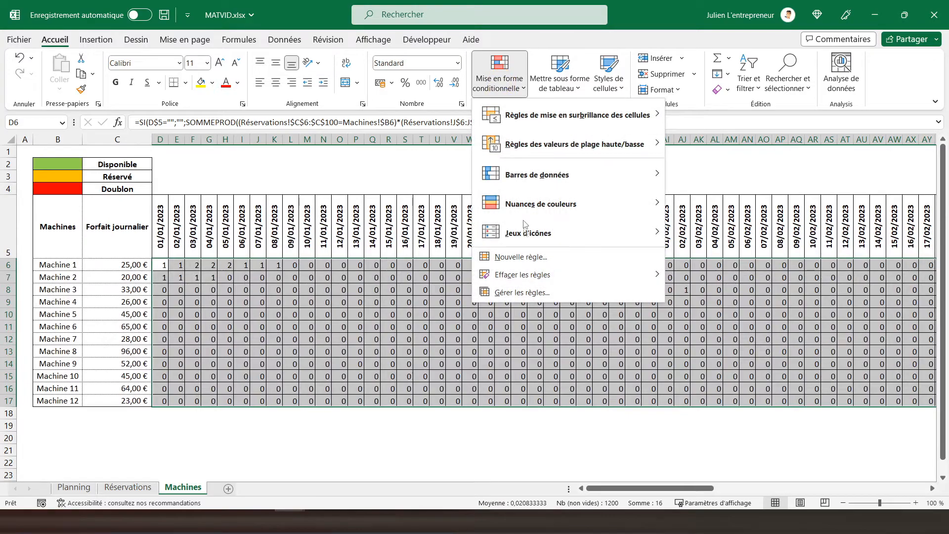
click(519, 292)
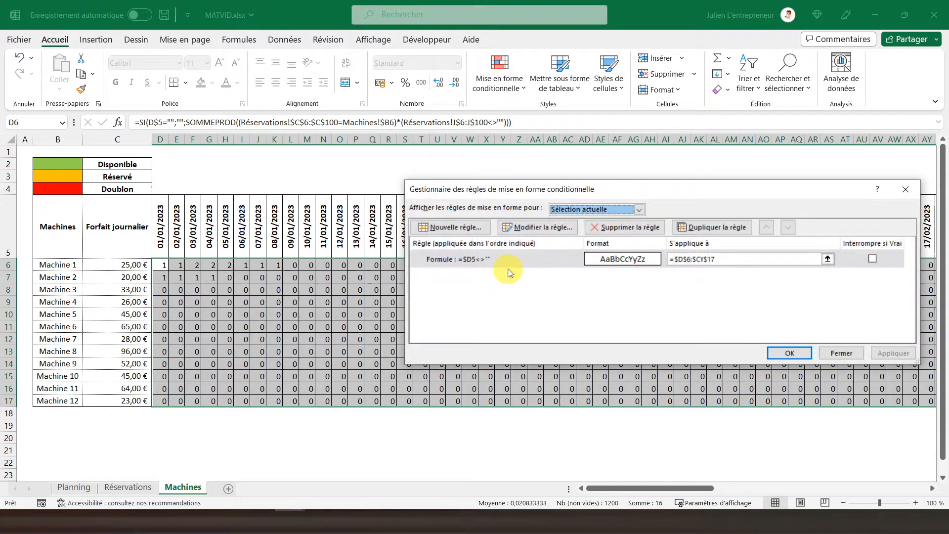
click(515, 259)
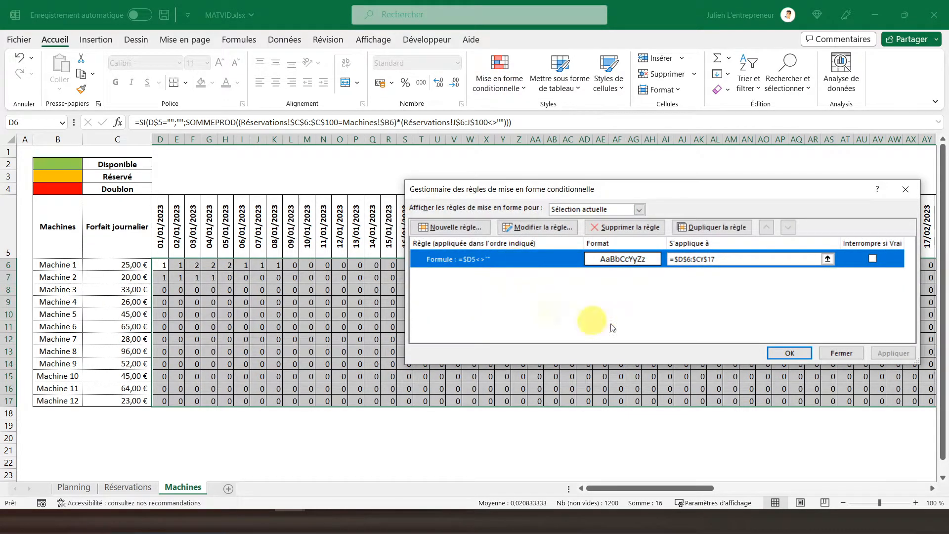
click(516, 227)
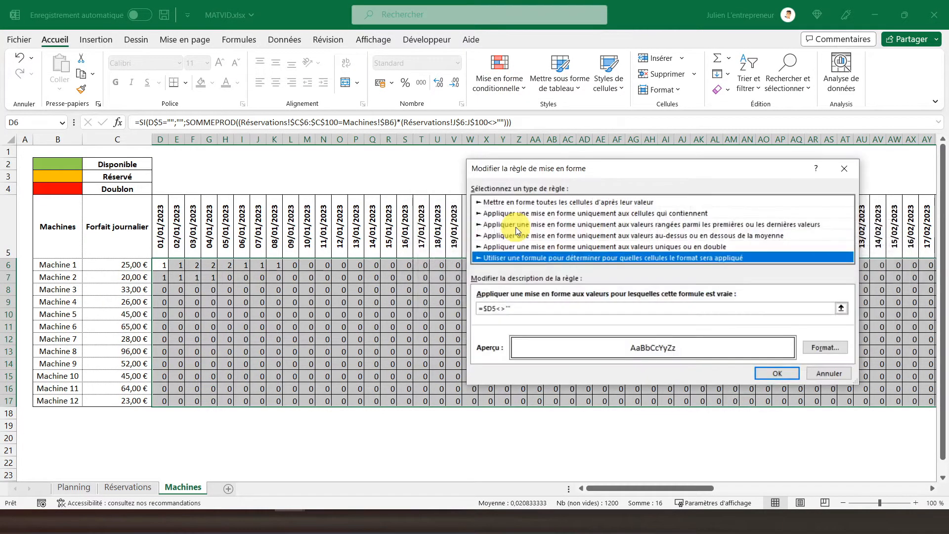
click(487, 307)
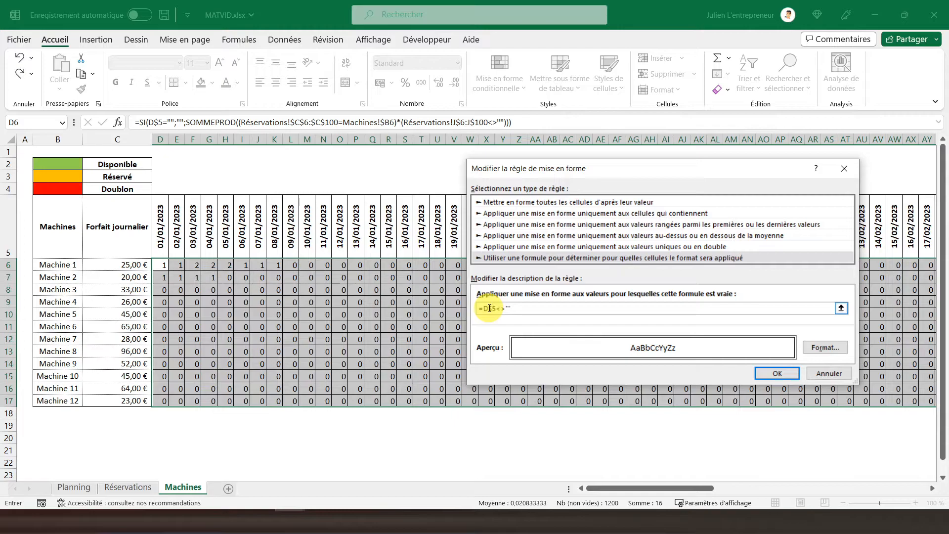
key(Return)
click(900, 354)
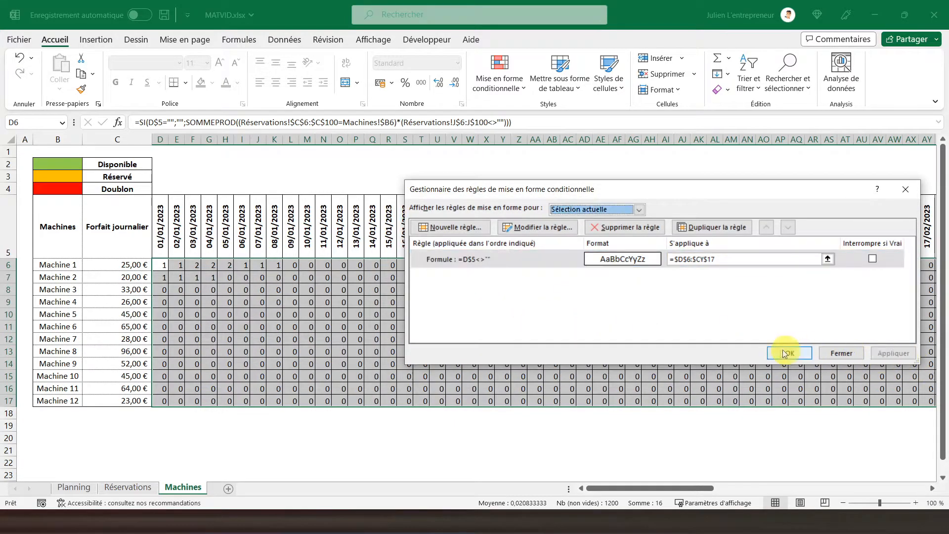
click(786, 353)
Start a new formula-based conditional formatting rule for the machine availability grid D6:CY17 with the condition =D6=1.
drag(646, 488, 608, 489)
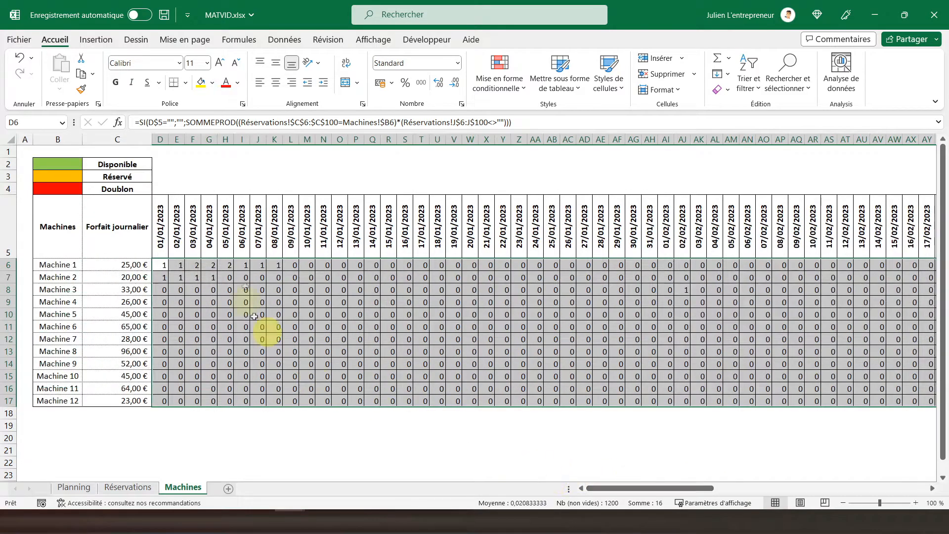
click(499, 82)
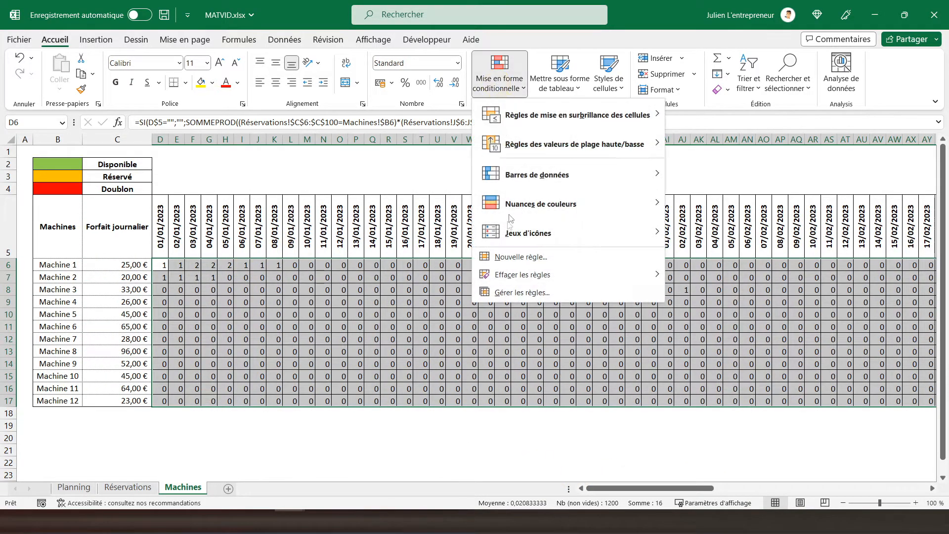
click(509, 292)
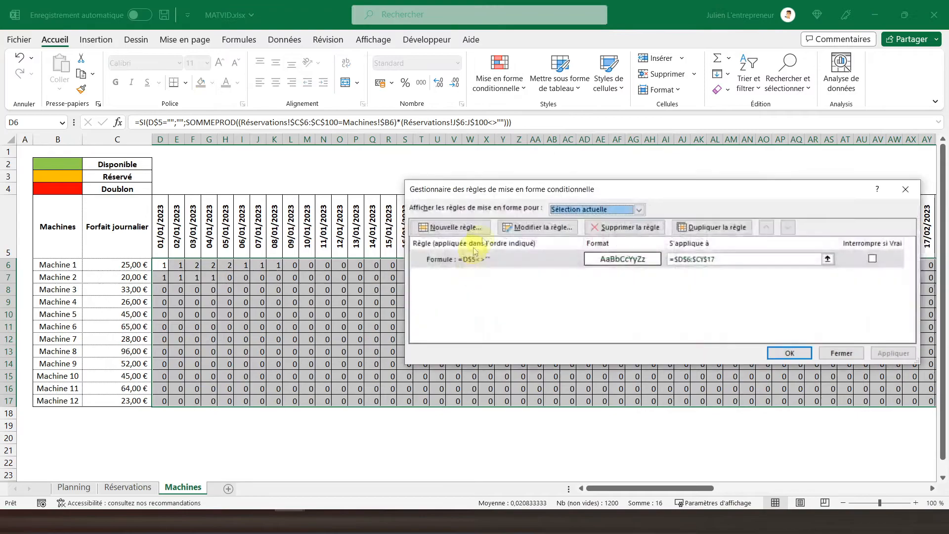
click(455, 228)
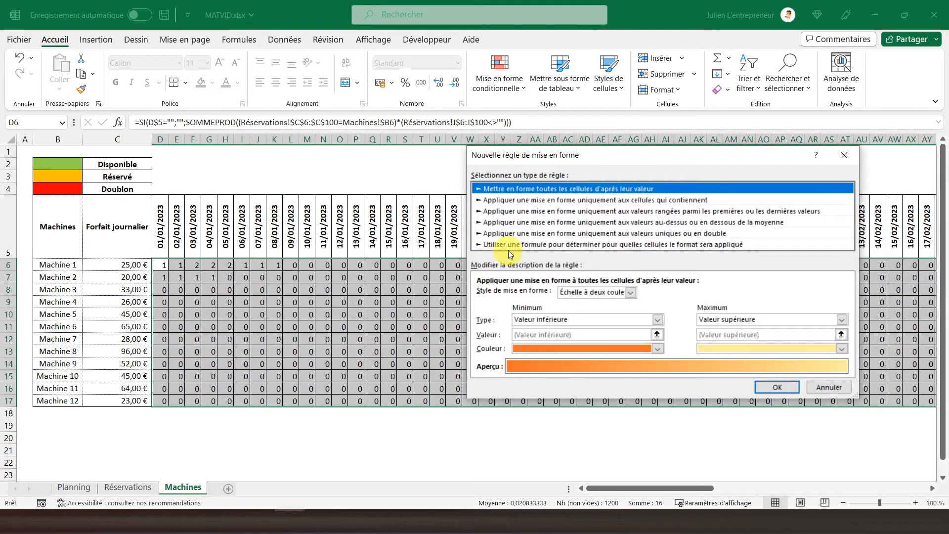
click(512, 245)
click(492, 296)
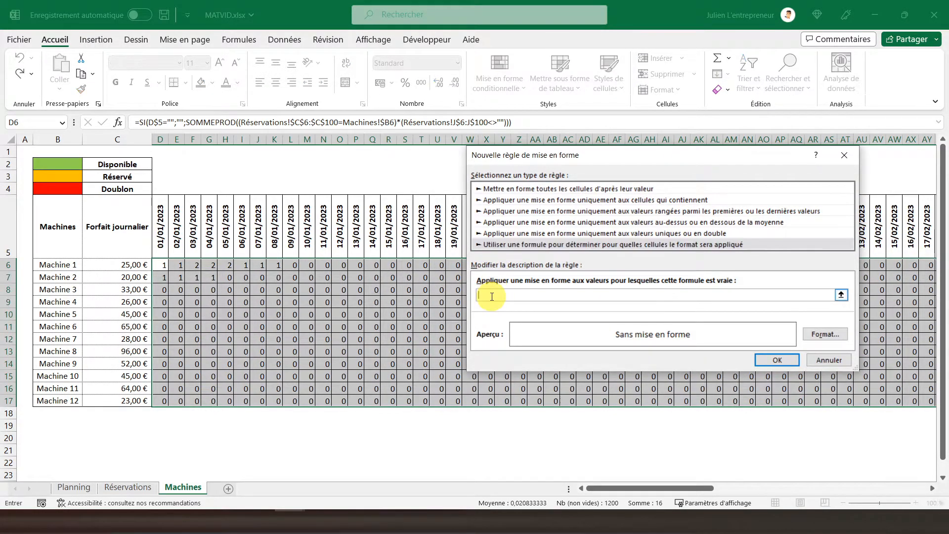
click(163, 266)
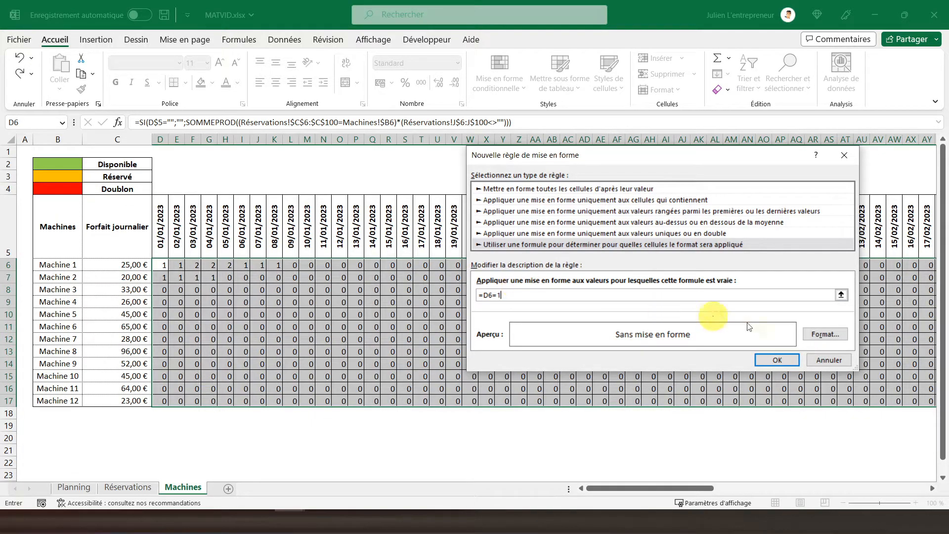
Give the =D6=1 rule the orange fill of the Réservé legend and apply it to the grid.
click(831, 334)
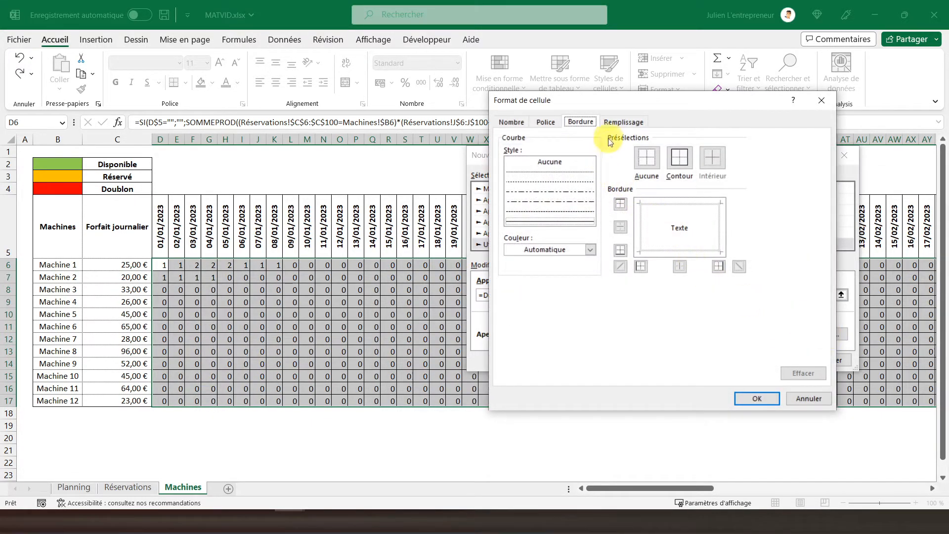
click(623, 122)
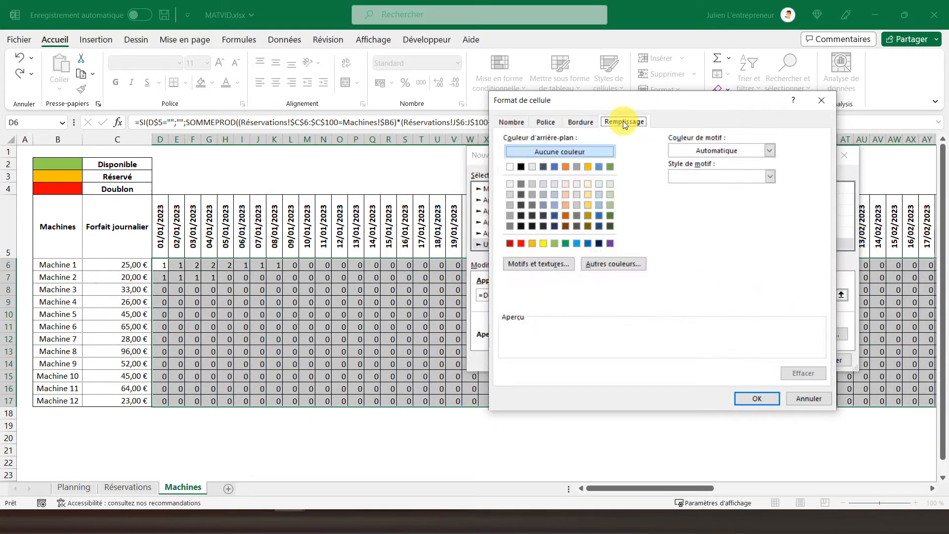
click(533, 244)
click(756, 398)
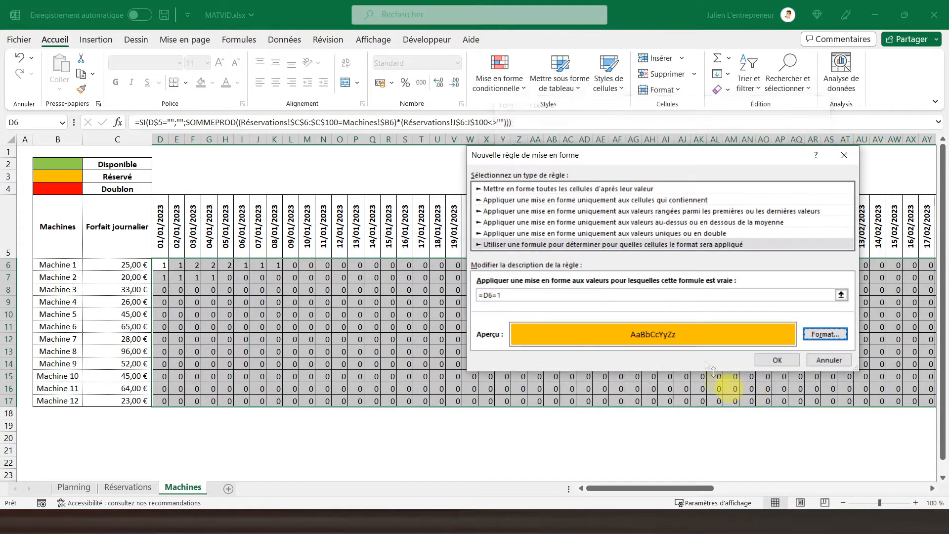
click(775, 360)
click(895, 353)
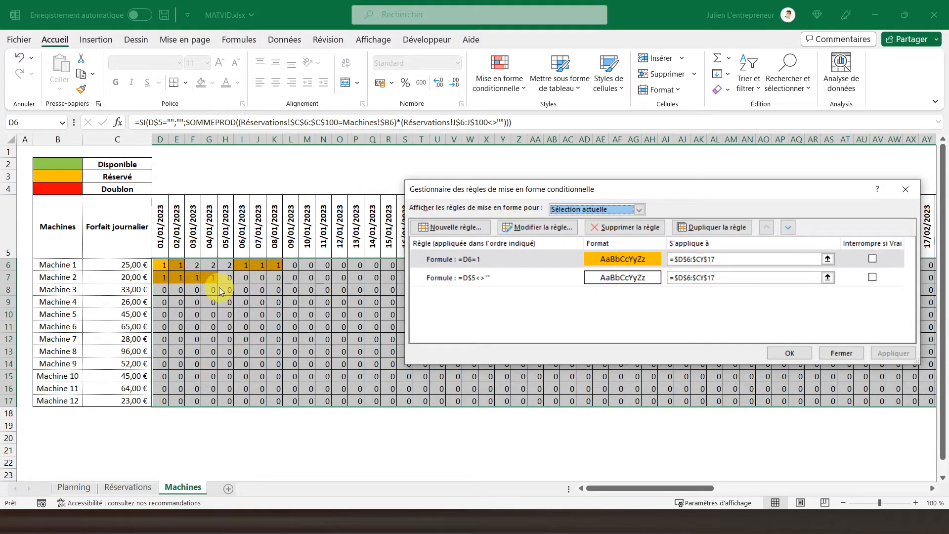
Add another formula-based conditional formatting rule for the grid with the relative-reference condition =D6=2.
drag(620, 194, 581, 246)
click(423, 284)
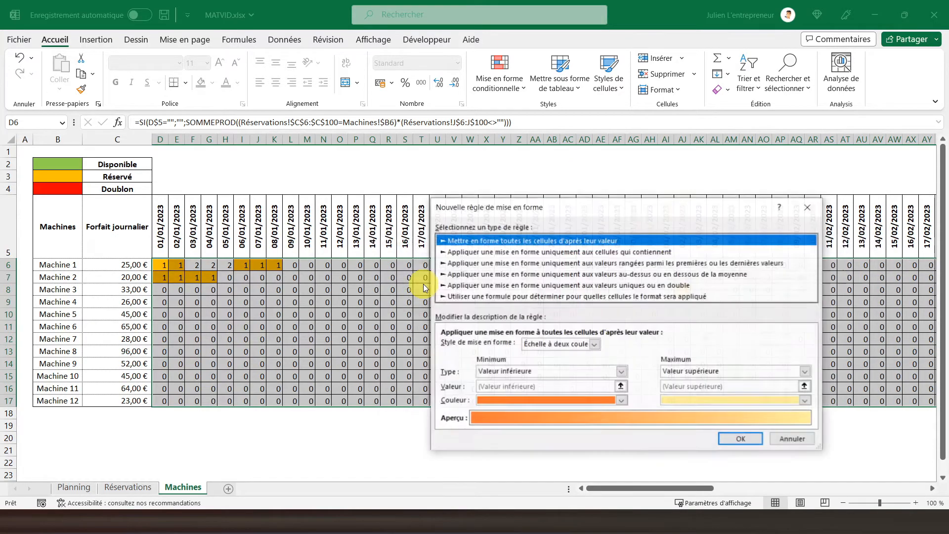
click(502, 296)
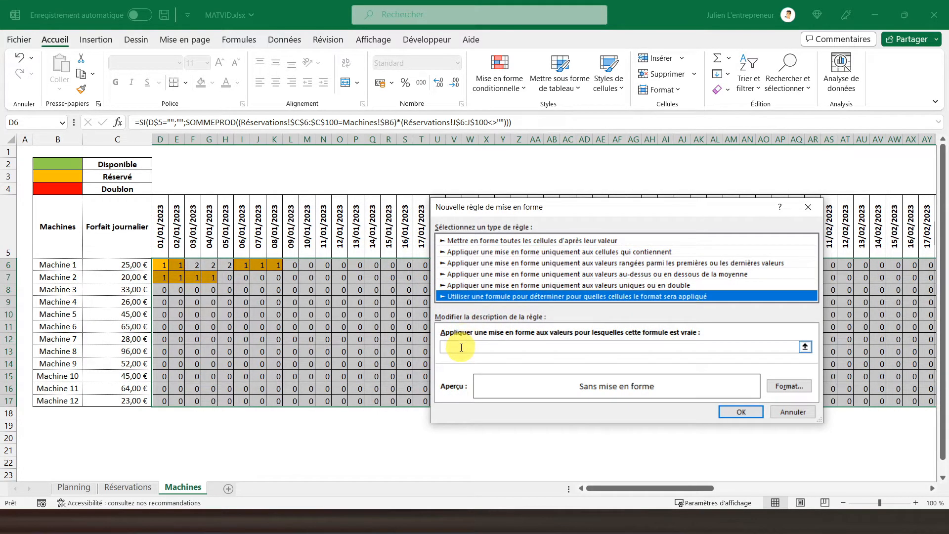
click(461, 347)
text(=)
click(164, 266)
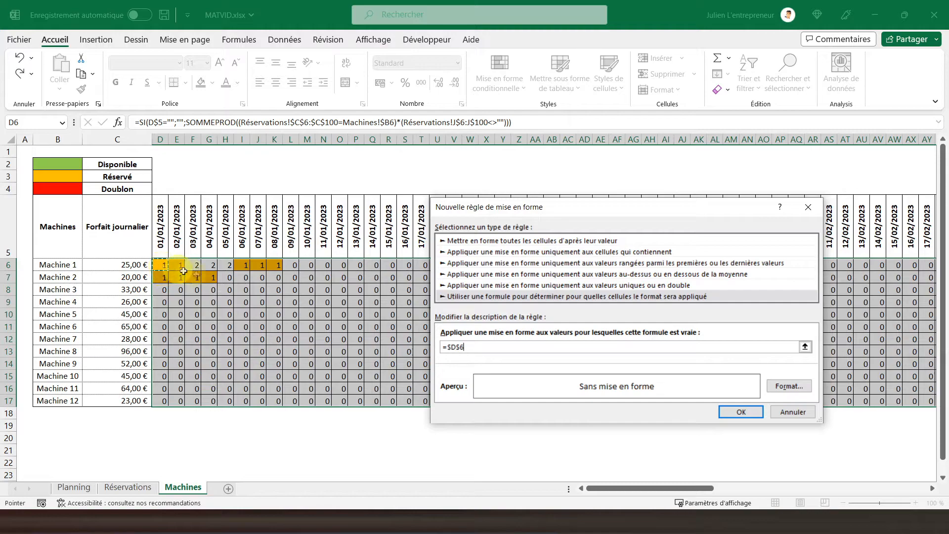
click(457, 336)
text(=)
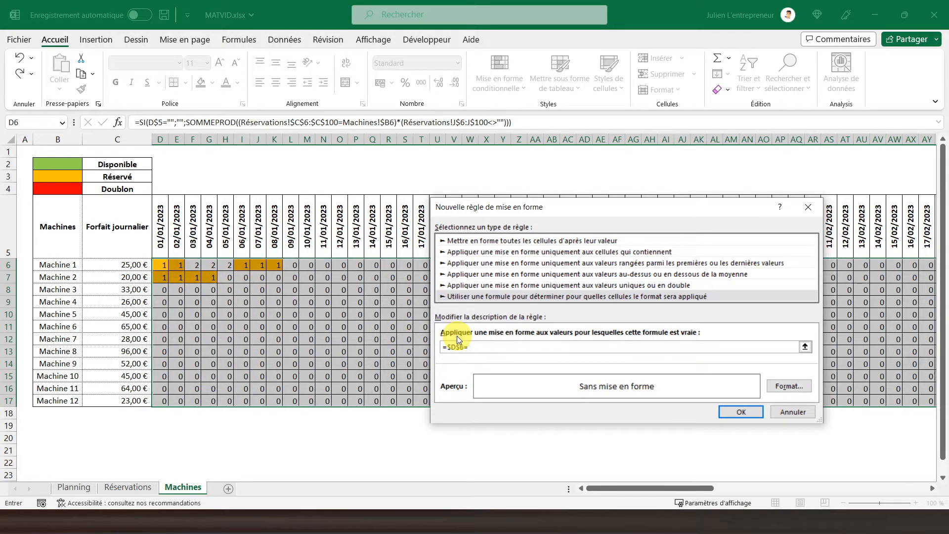
text(2)
click(451, 348)
key(BackSpace)
click(459, 349)
key(BackSpace)
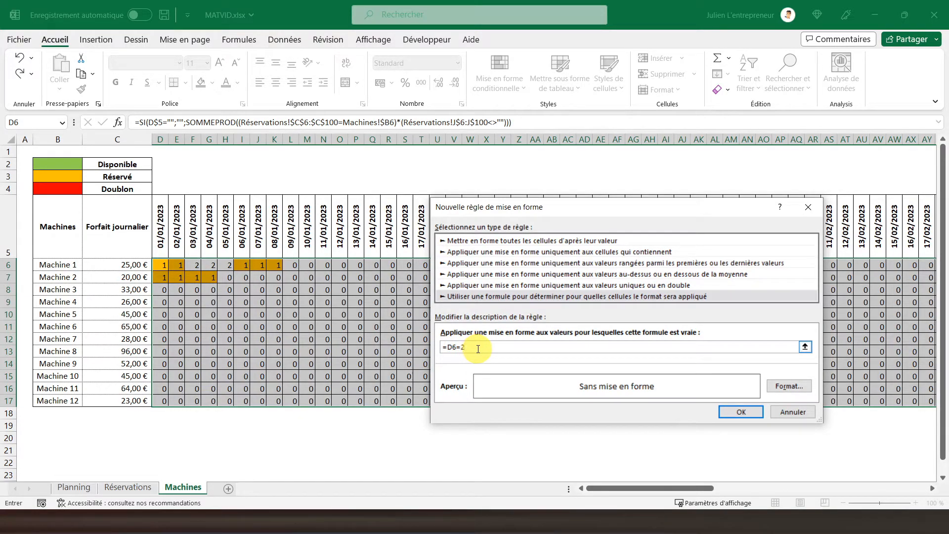
Give the =D6=2 rule the red fill of the Doublon legend and apply it to the grid.
click(786, 384)
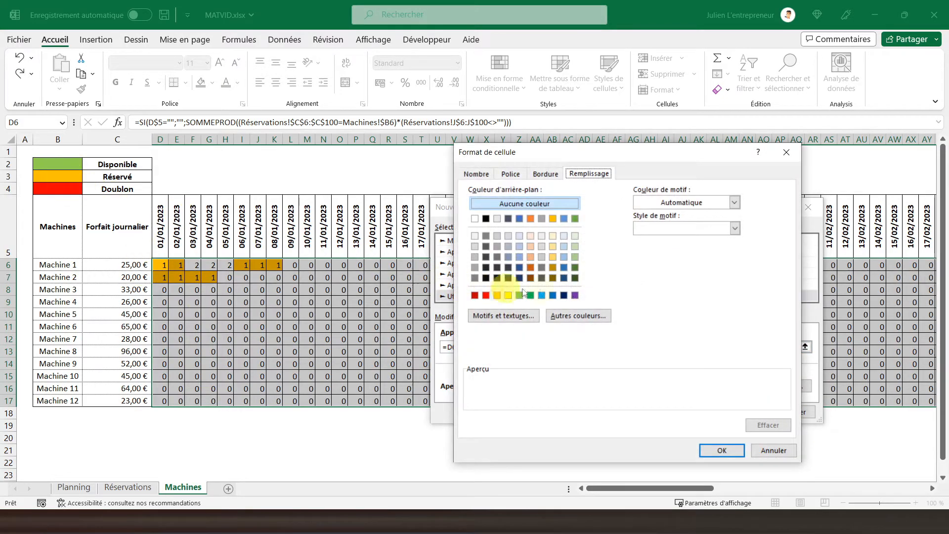
click(485, 294)
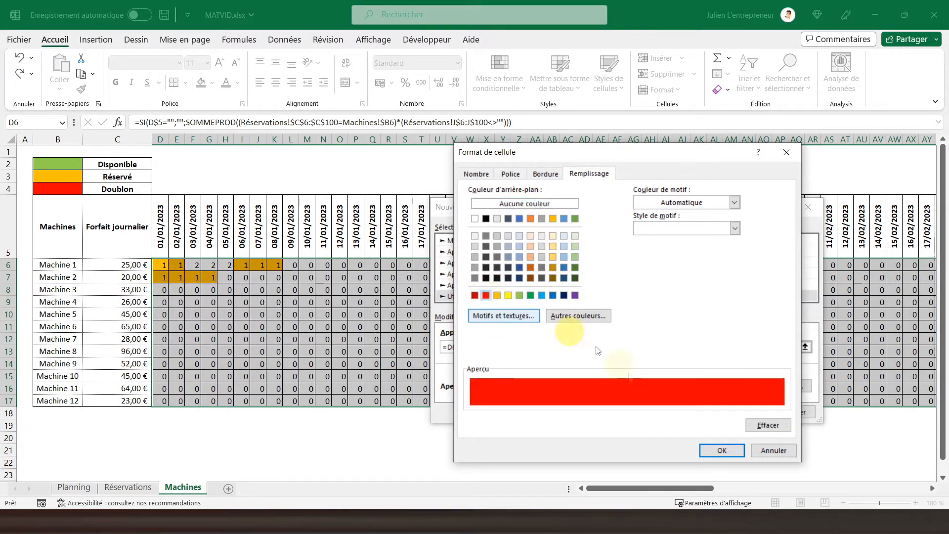
click(712, 450)
click(733, 412)
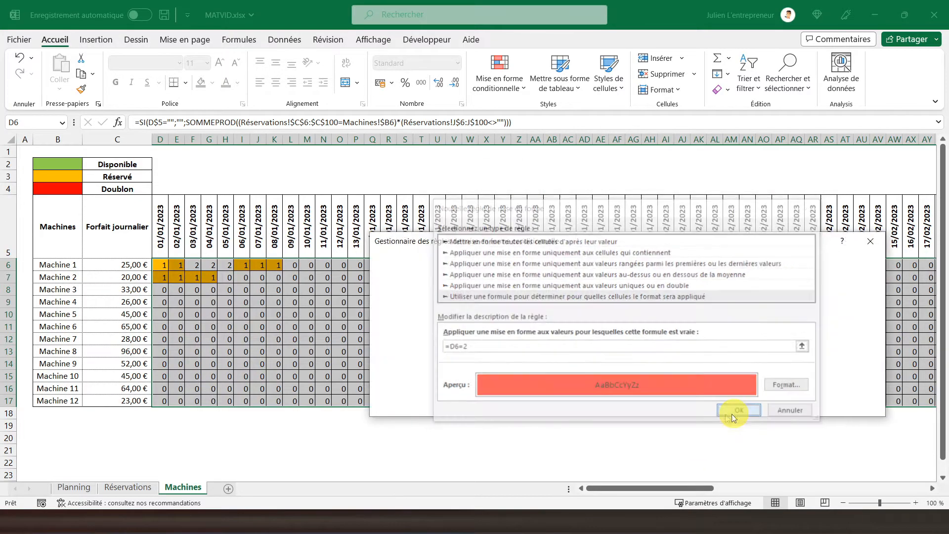
click(854, 406)
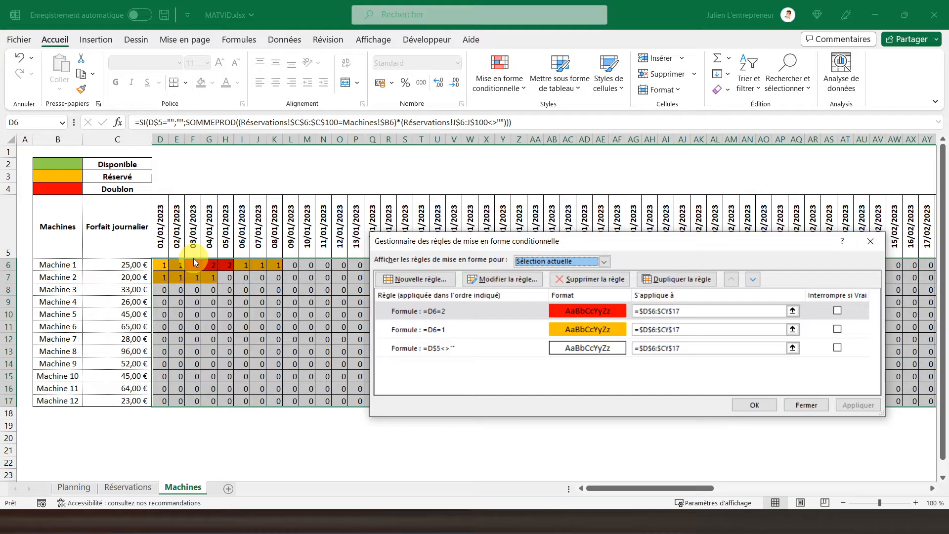
Add a third availability rule for the grid, based on the relative-reference formula =D6=0.
click(429, 280)
click(497, 297)
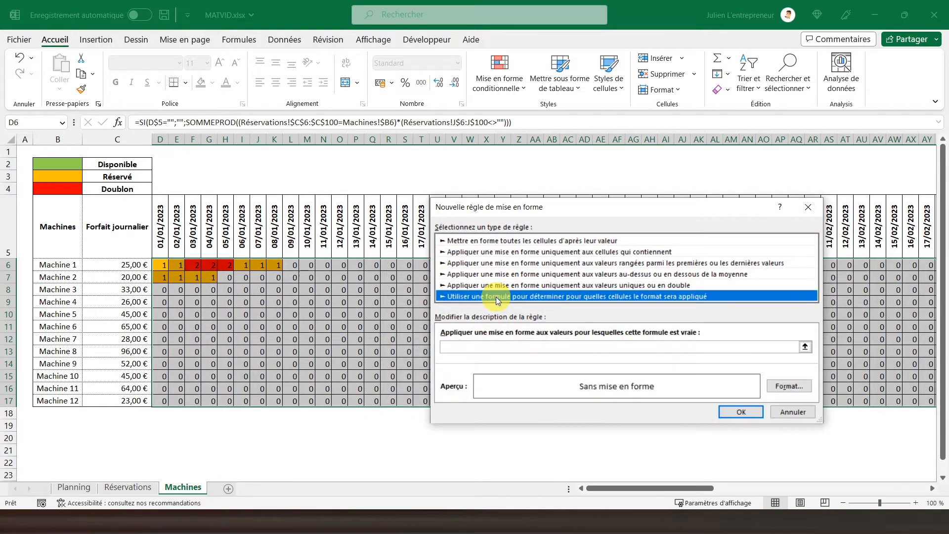
click(462, 347)
text(=)
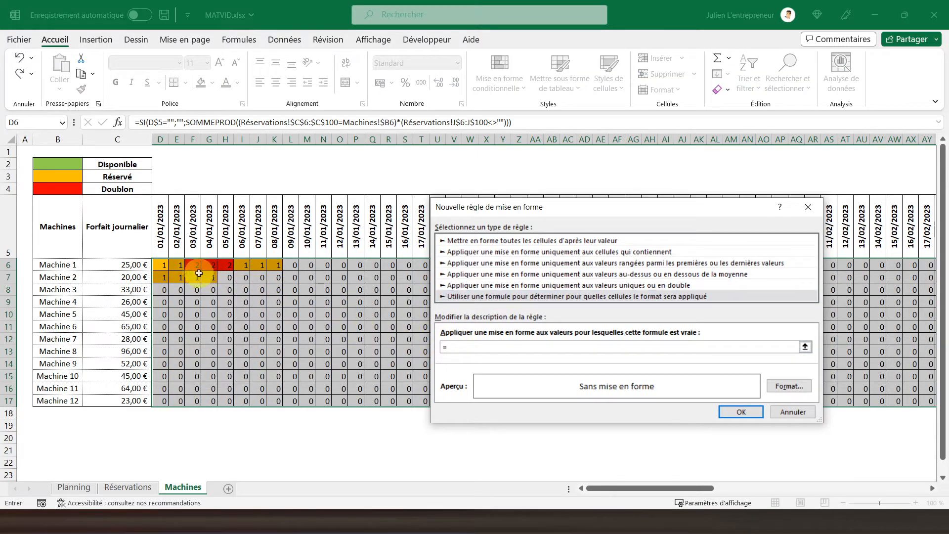
click(449, 347)
key(BackSpace)
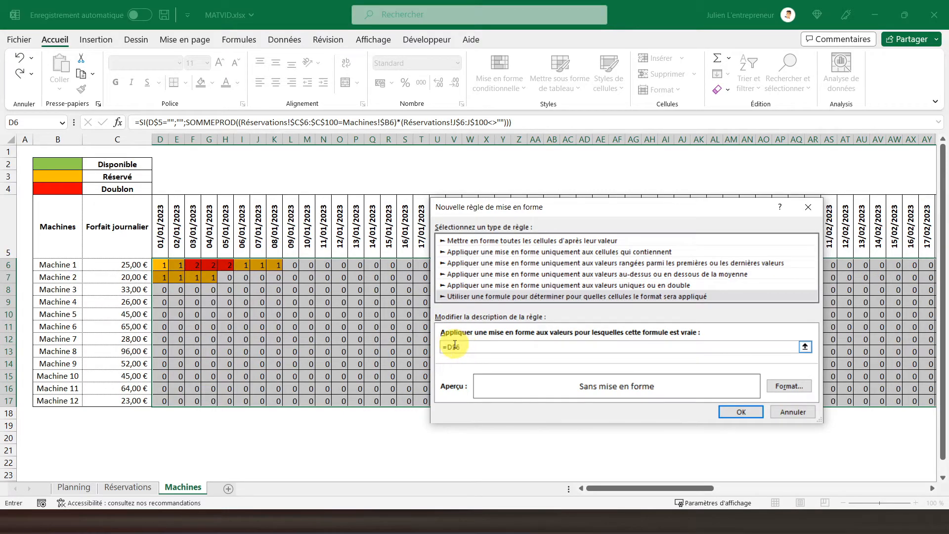
click(454, 346)
key(BackSpace)
text(=1)
Give the =D6=0 rule the light green fill of the Disponible legend and apply it to the grid.
click(773, 383)
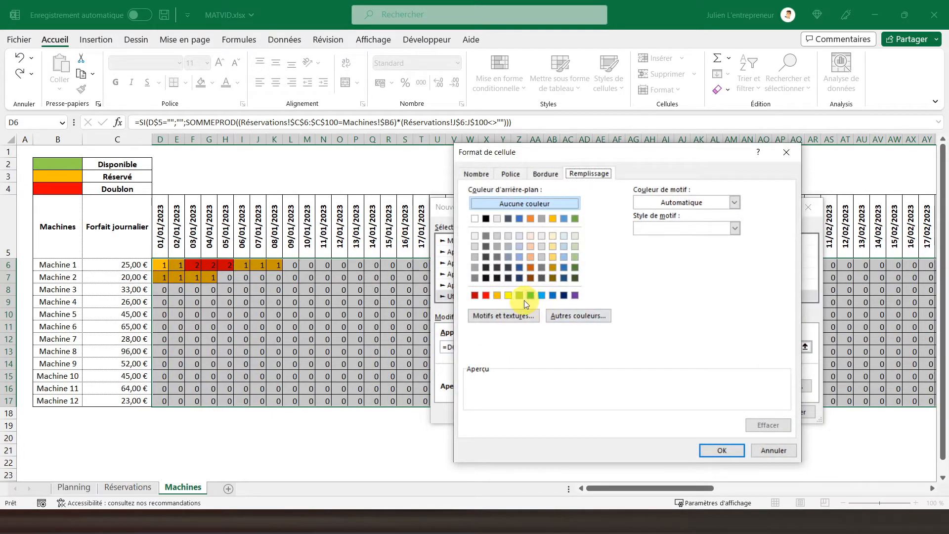
click(520, 297)
click(721, 450)
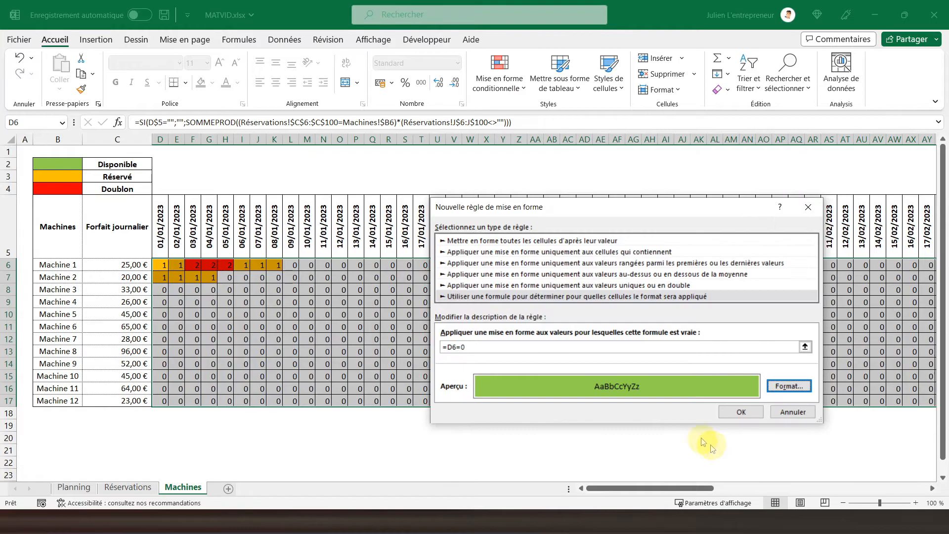
click(741, 412)
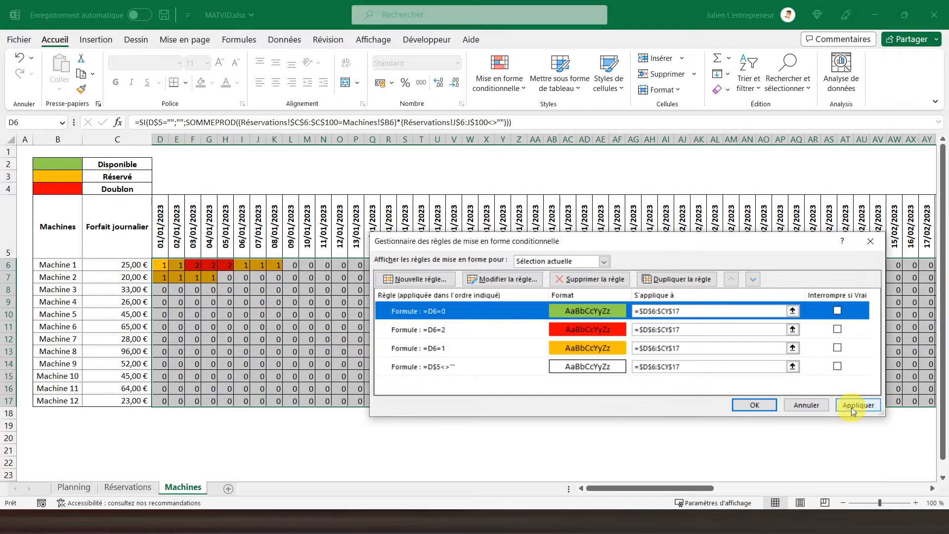
click(851, 407)
Move the =D$5<>"" border rule to first place in the rule order, apply the change and close the rules manager.
click(464, 365)
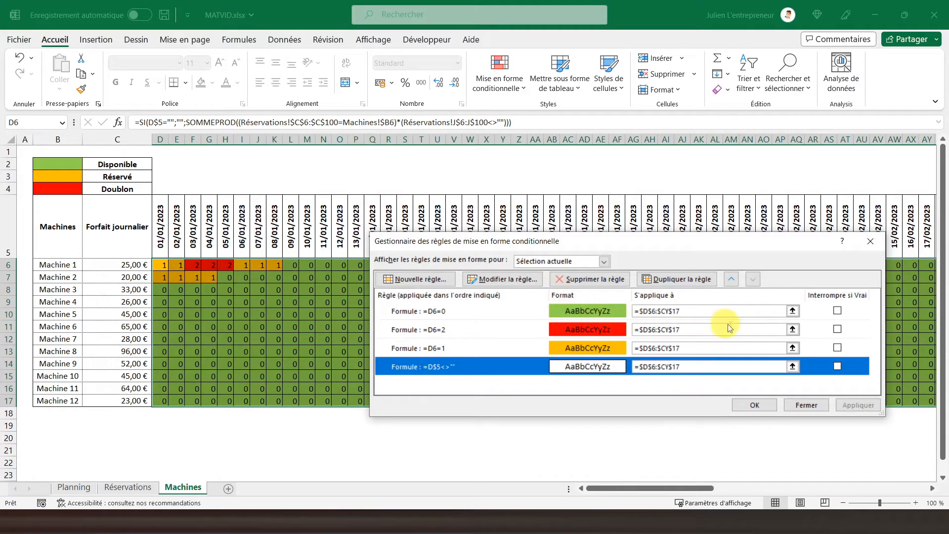
click(732, 283)
click(732, 283)
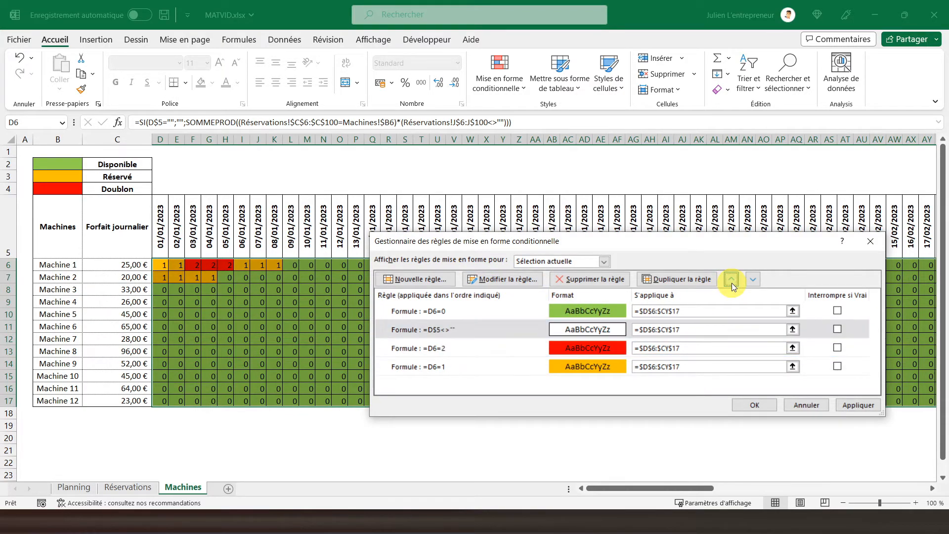
click(732, 283)
click(853, 407)
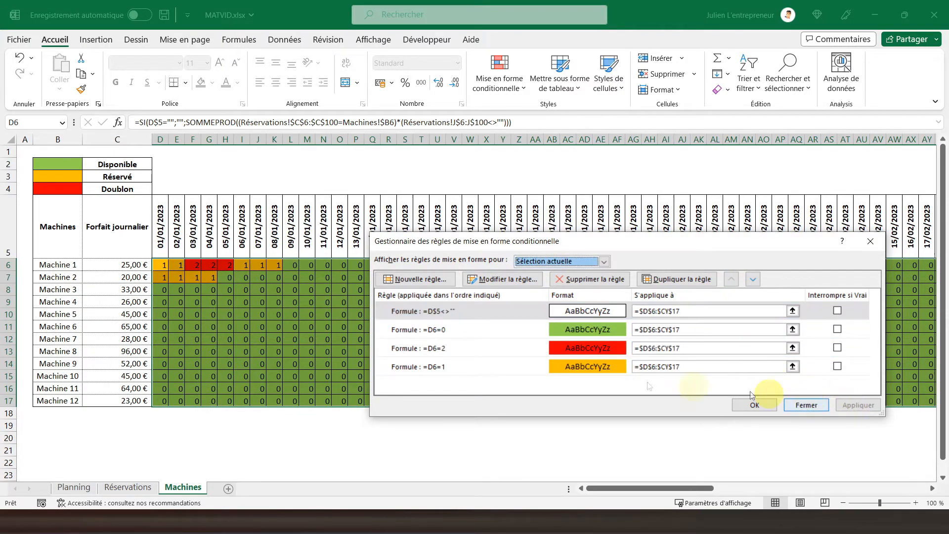
click(746, 405)
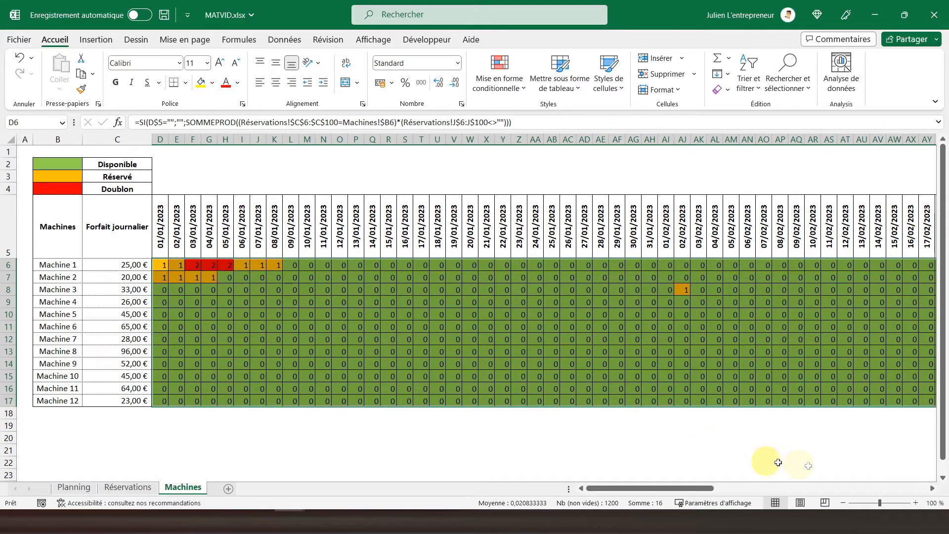
Hide the numbers in the Machines date grid by applying the custom number format ;;; to the selected cells.
click(933, 489)
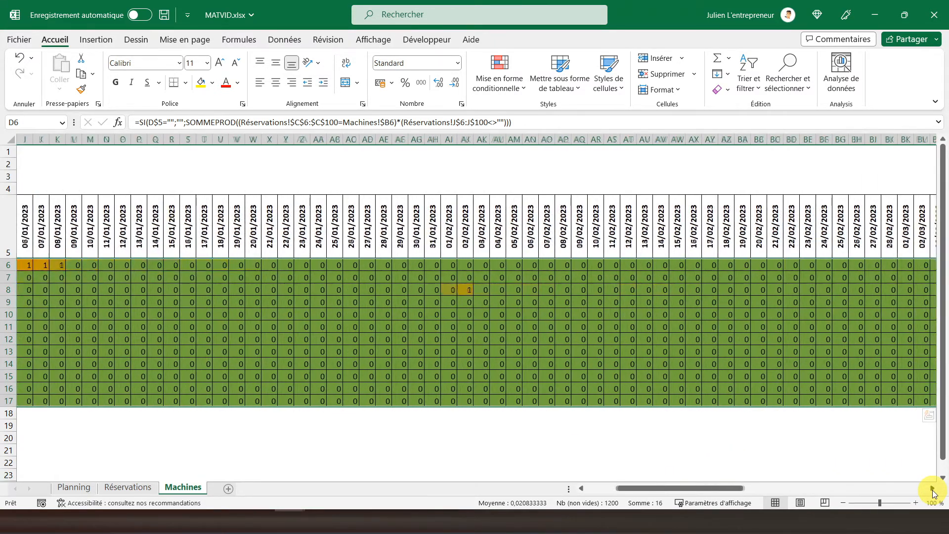
drag(728, 487, 588, 492)
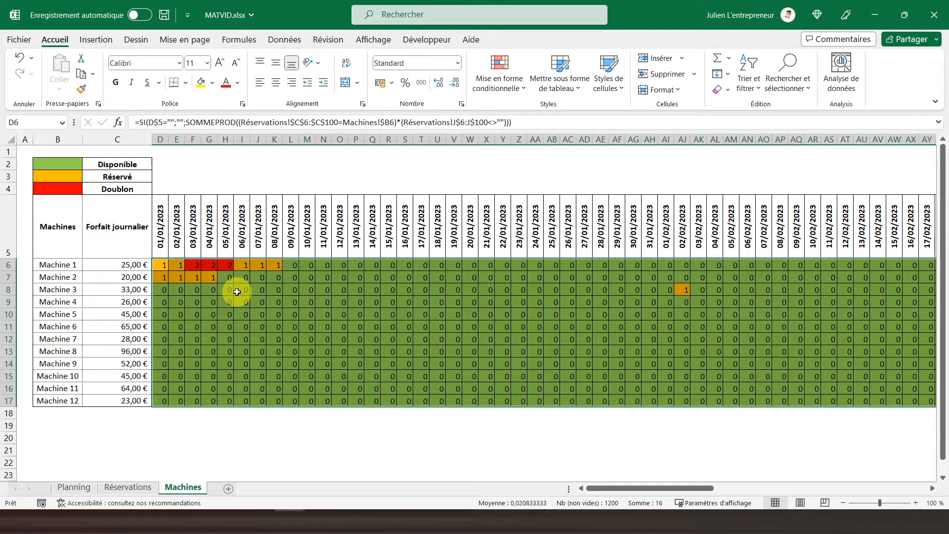
right_click(263, 295)
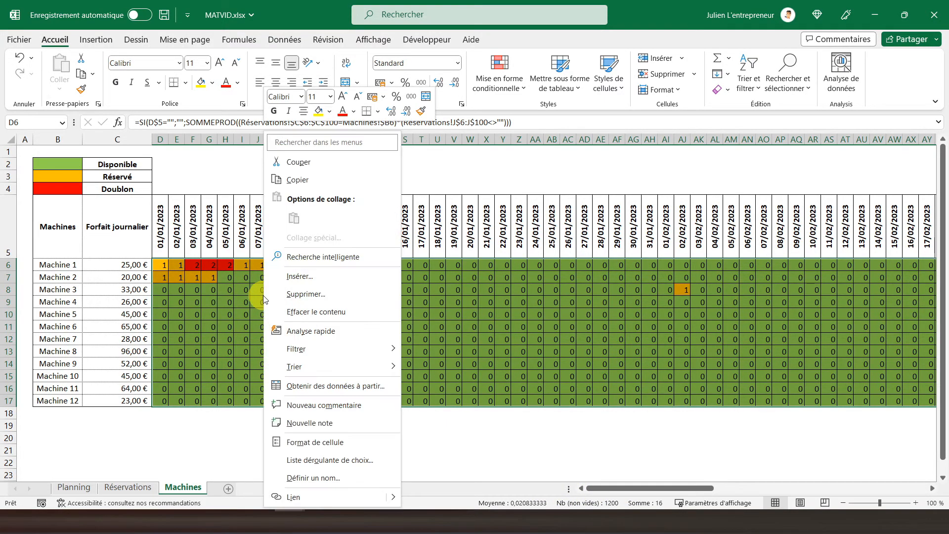
click(315, 441)
click(243, 237)
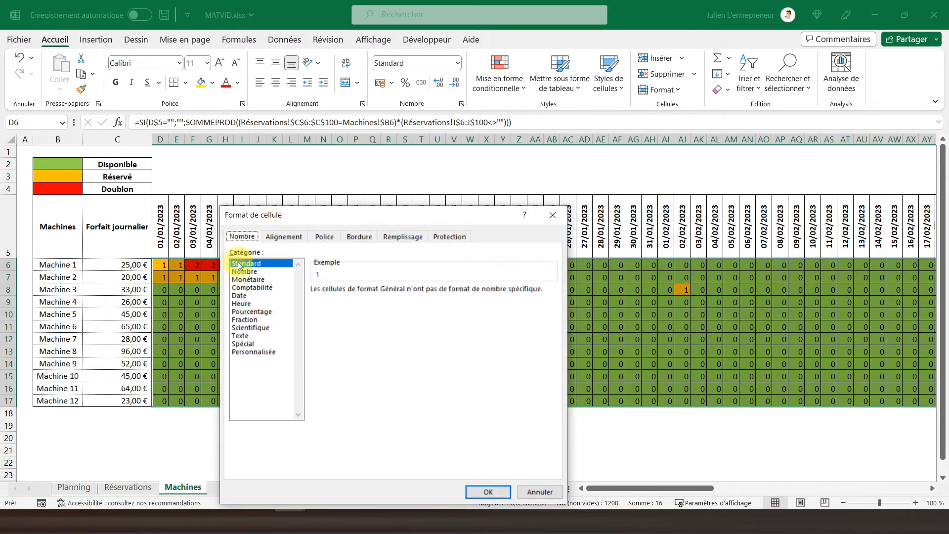
click(254, 352)
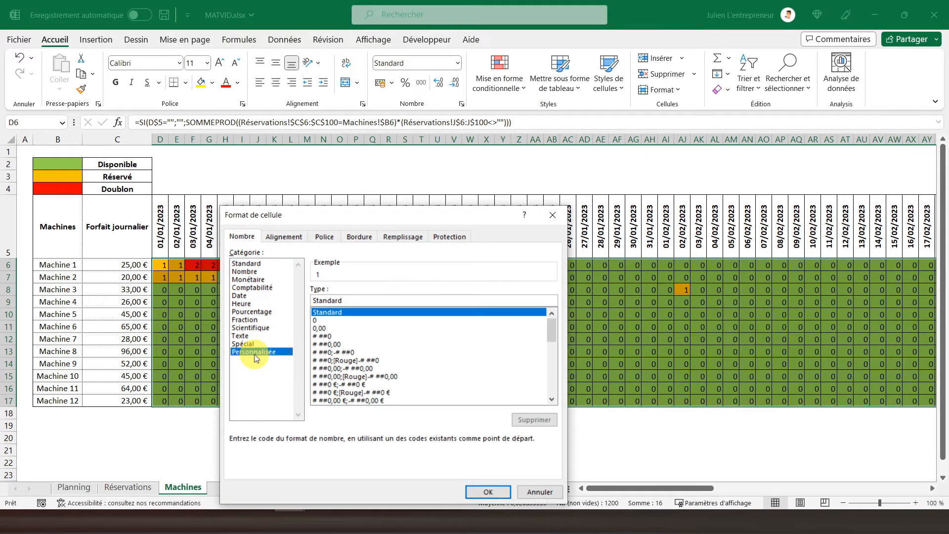
click(328, 320)
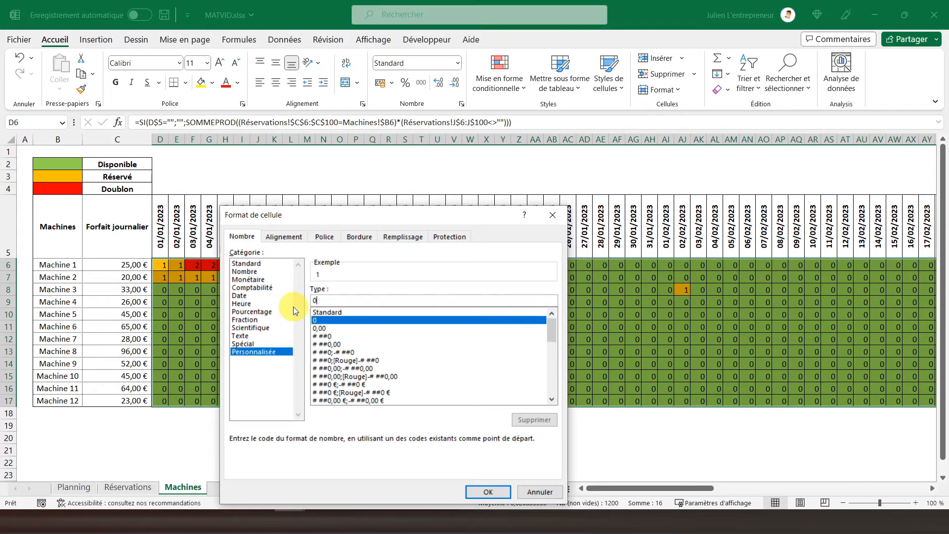
double_click(312, 301)
key(BackSpace)
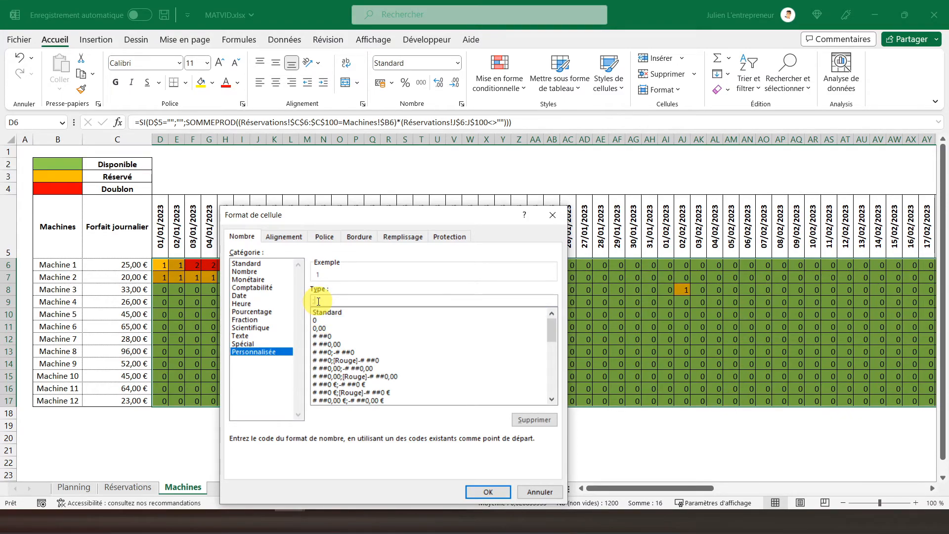
text(;;;)
click(488, 492)
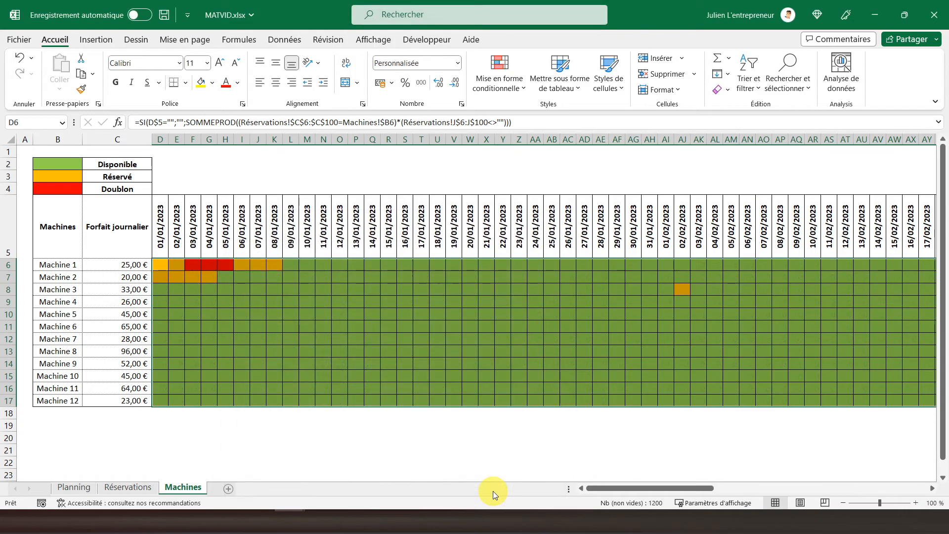
Deselect the grid by moving to cell A1, and review the Réservations and Planning sheets.
click(128, 220)
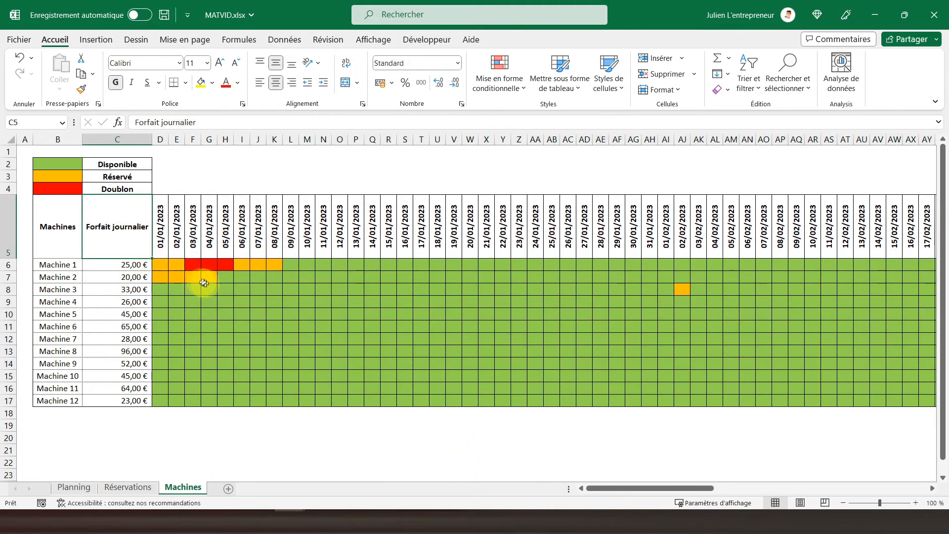
click(22, 152)
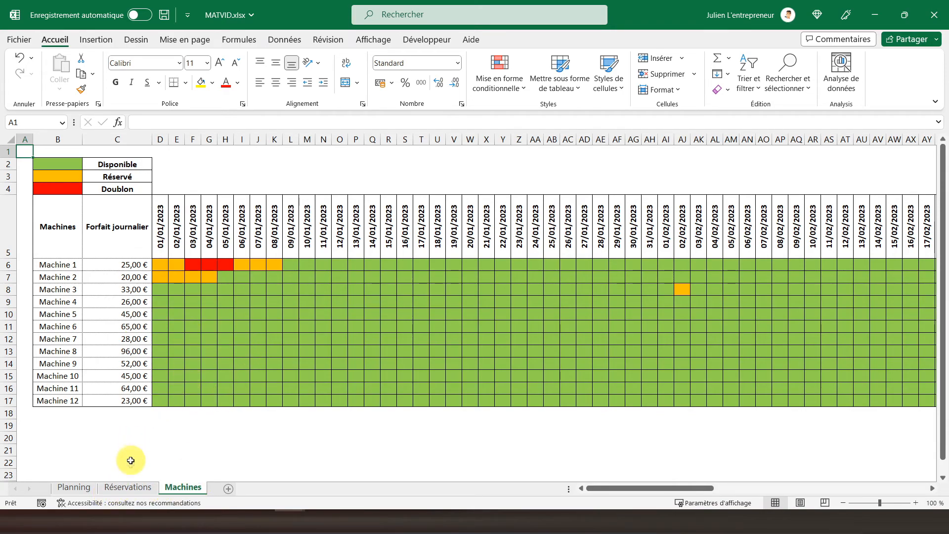
click(132, 488)
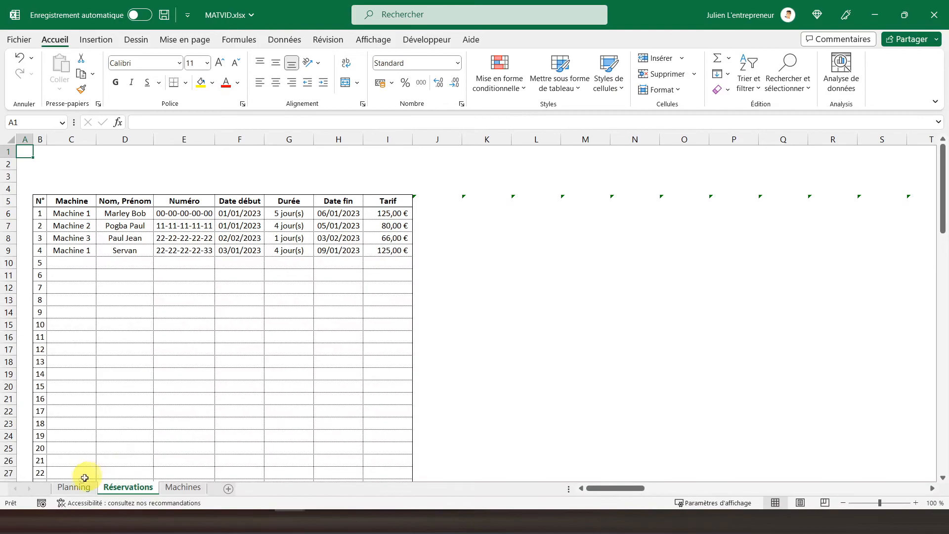
click(75, 486)
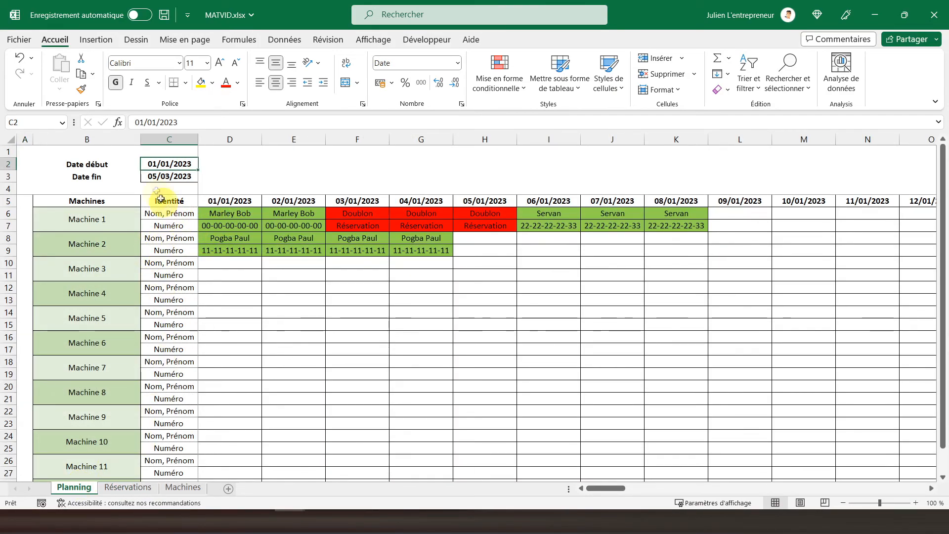